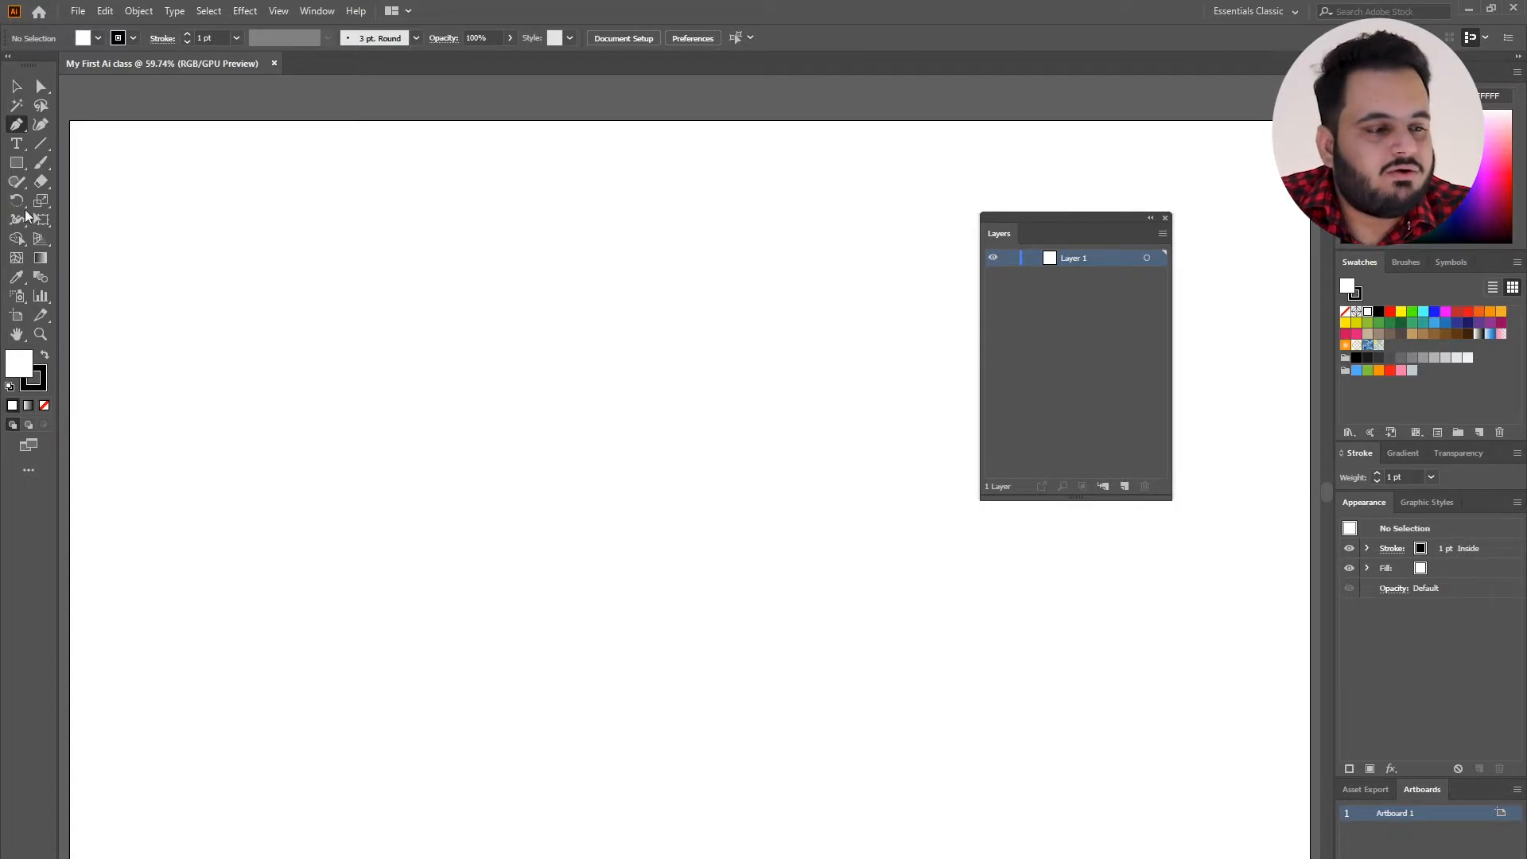
Draw a circle about 135 px in diameter near the artboard's upper-left corner with the Ellipse tool.
left_click_drag(16, 162, 76, 196)
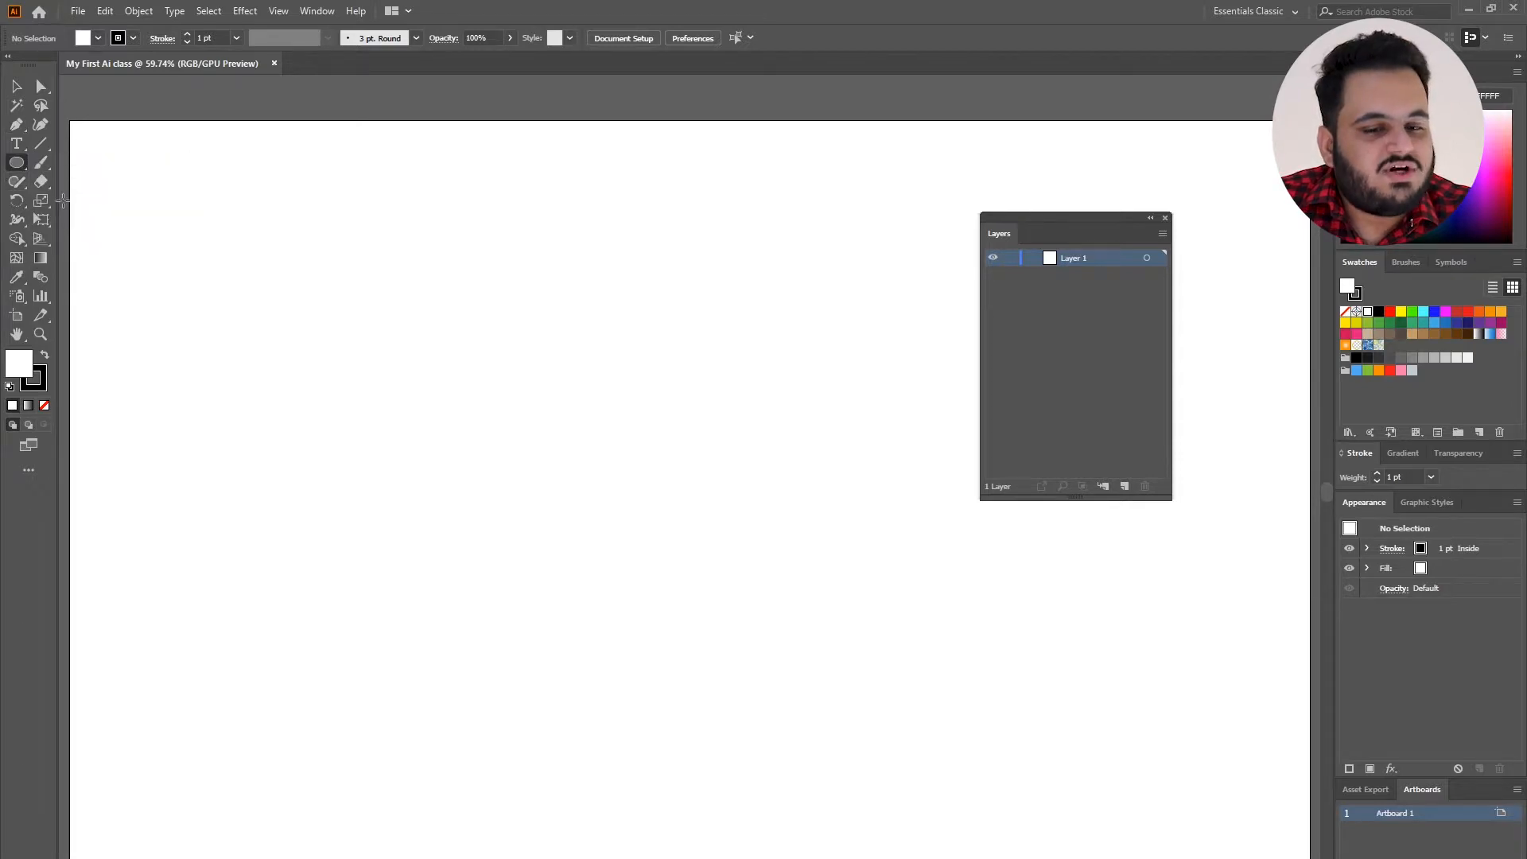
left_click_drag(188, 196, 275, 281)
left_click(14, 87)
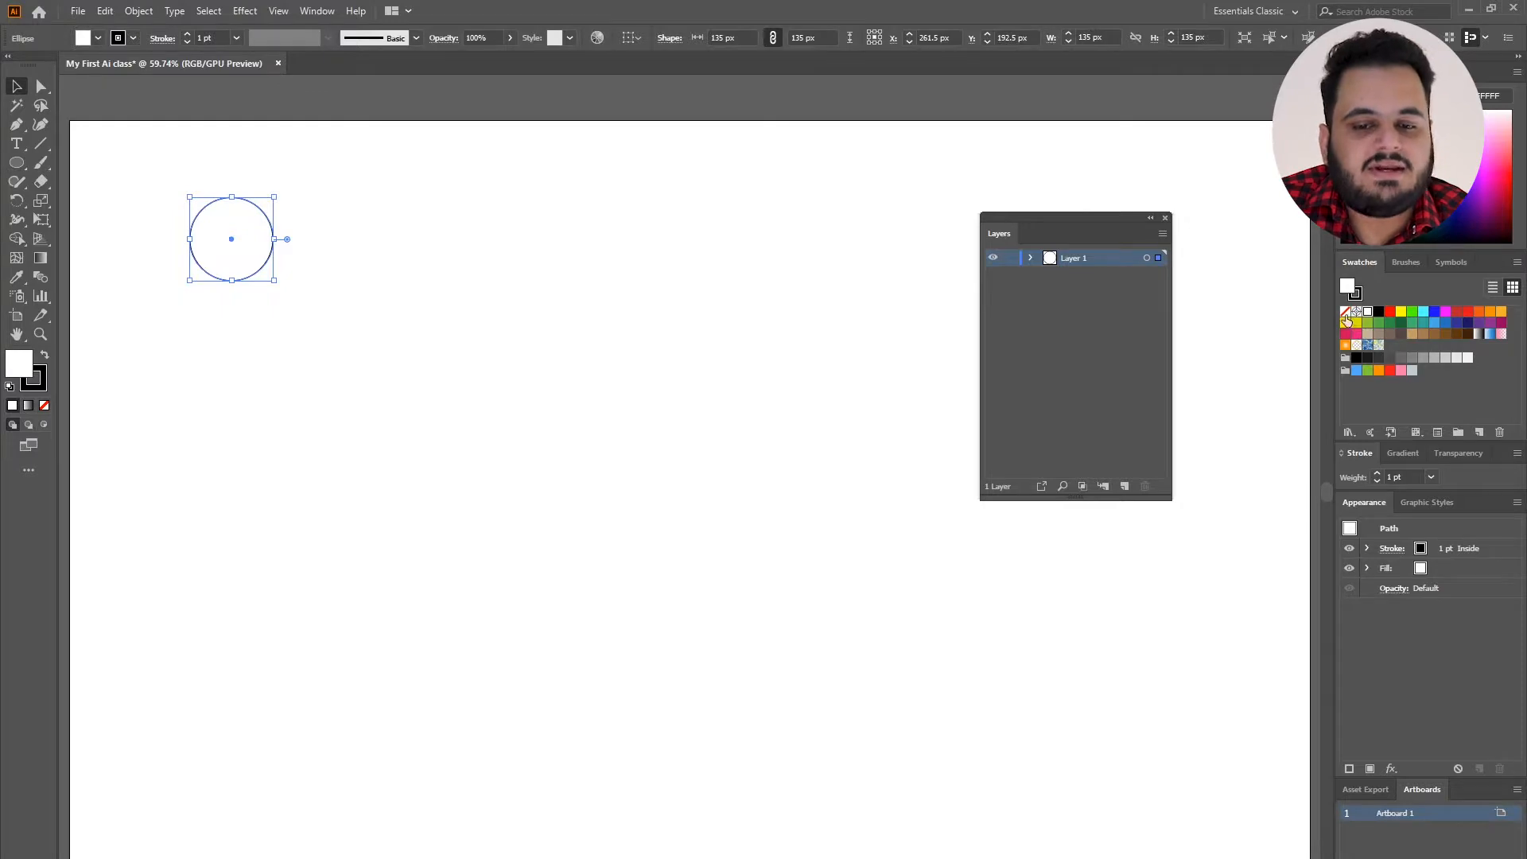
Fill the circle with red and remove its black stroke.
left_click(1345, 312)
left_click(1389, 312)
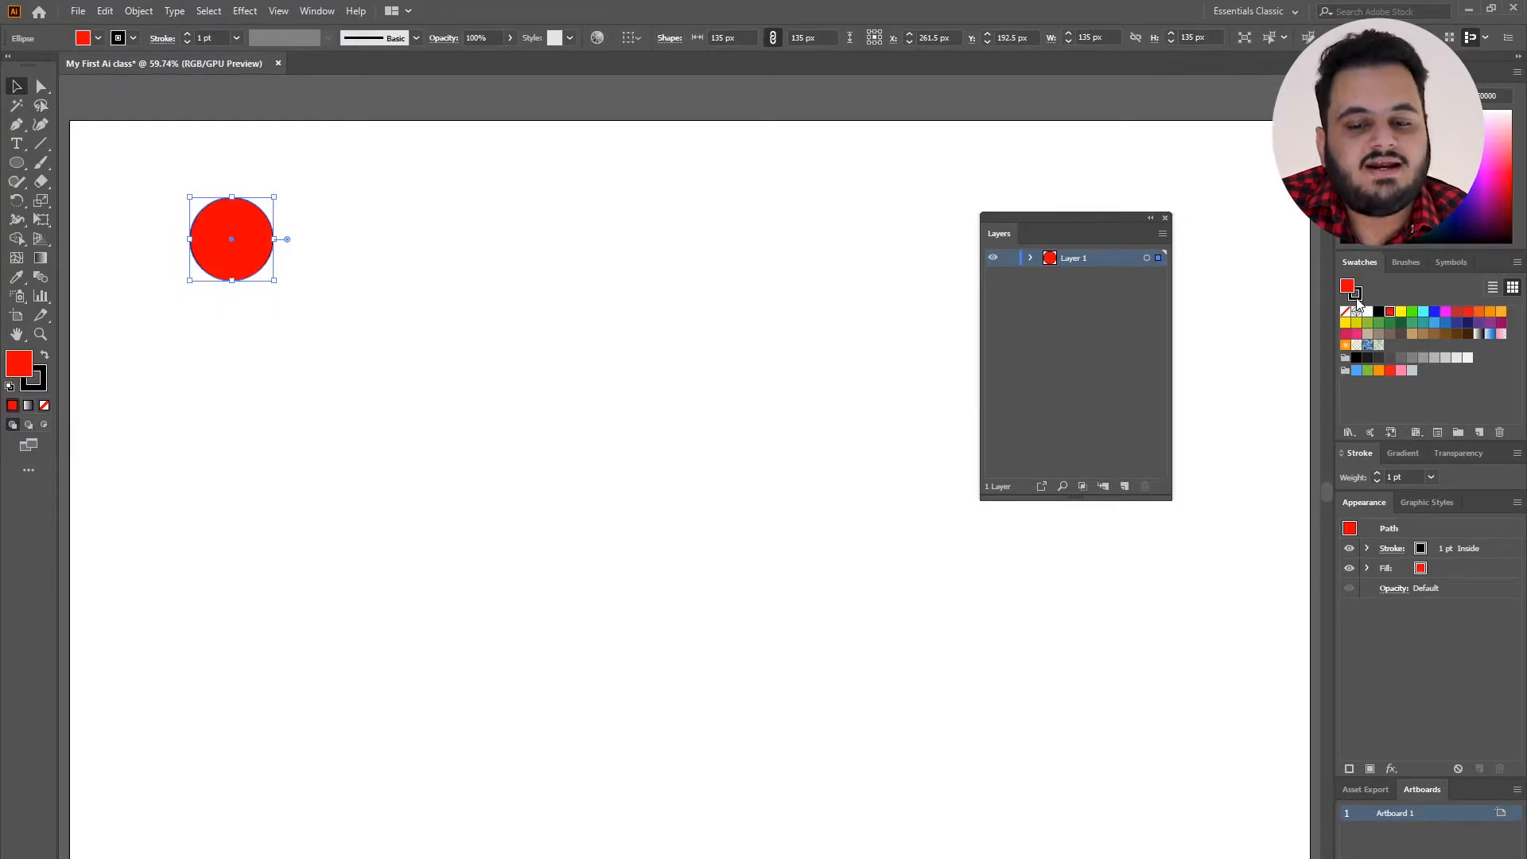
left_click(1357, 298)
left_click(1345, 312)
left_click(1346, 286)
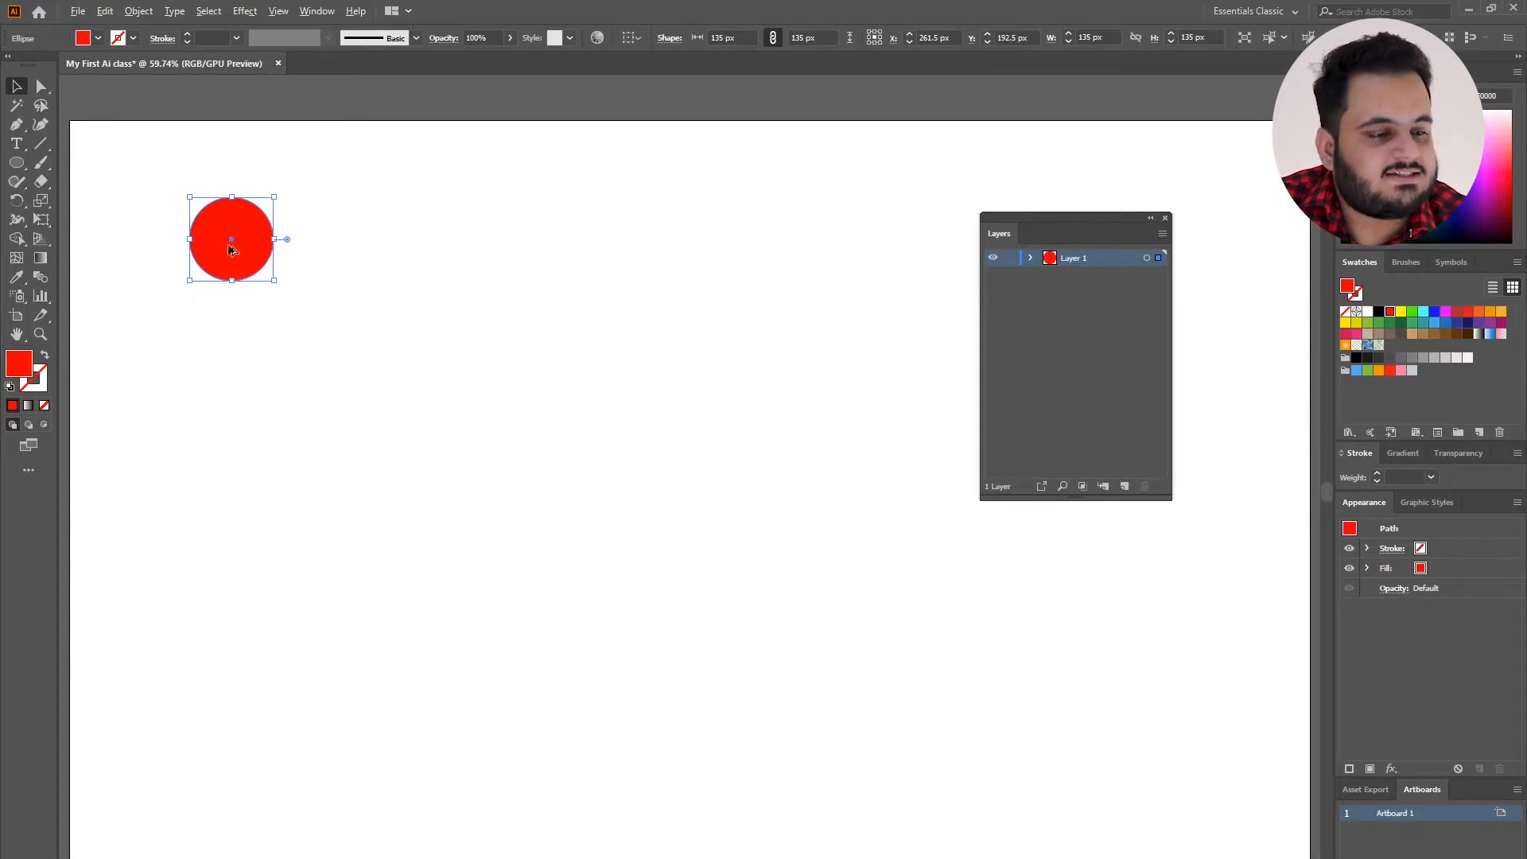
Duplicate the red circle downward into a vertical column of four, select them all and expand Layer 1 to list its objects.
left_click_drag(229, 250, 244, 595)
left_click_drag(355, 228, 217, 607)
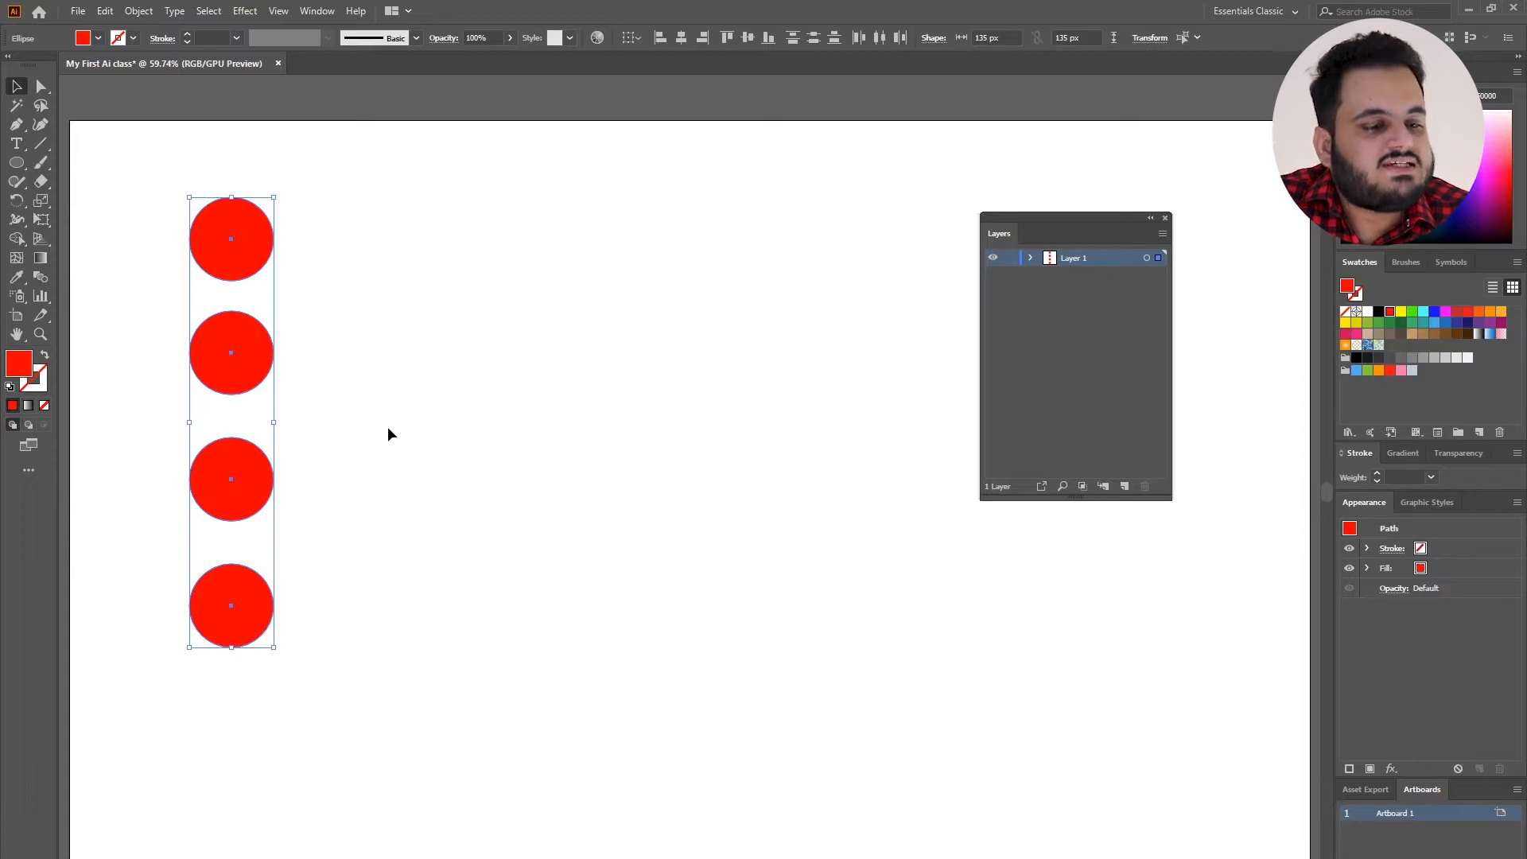
left_click(1030, 257)
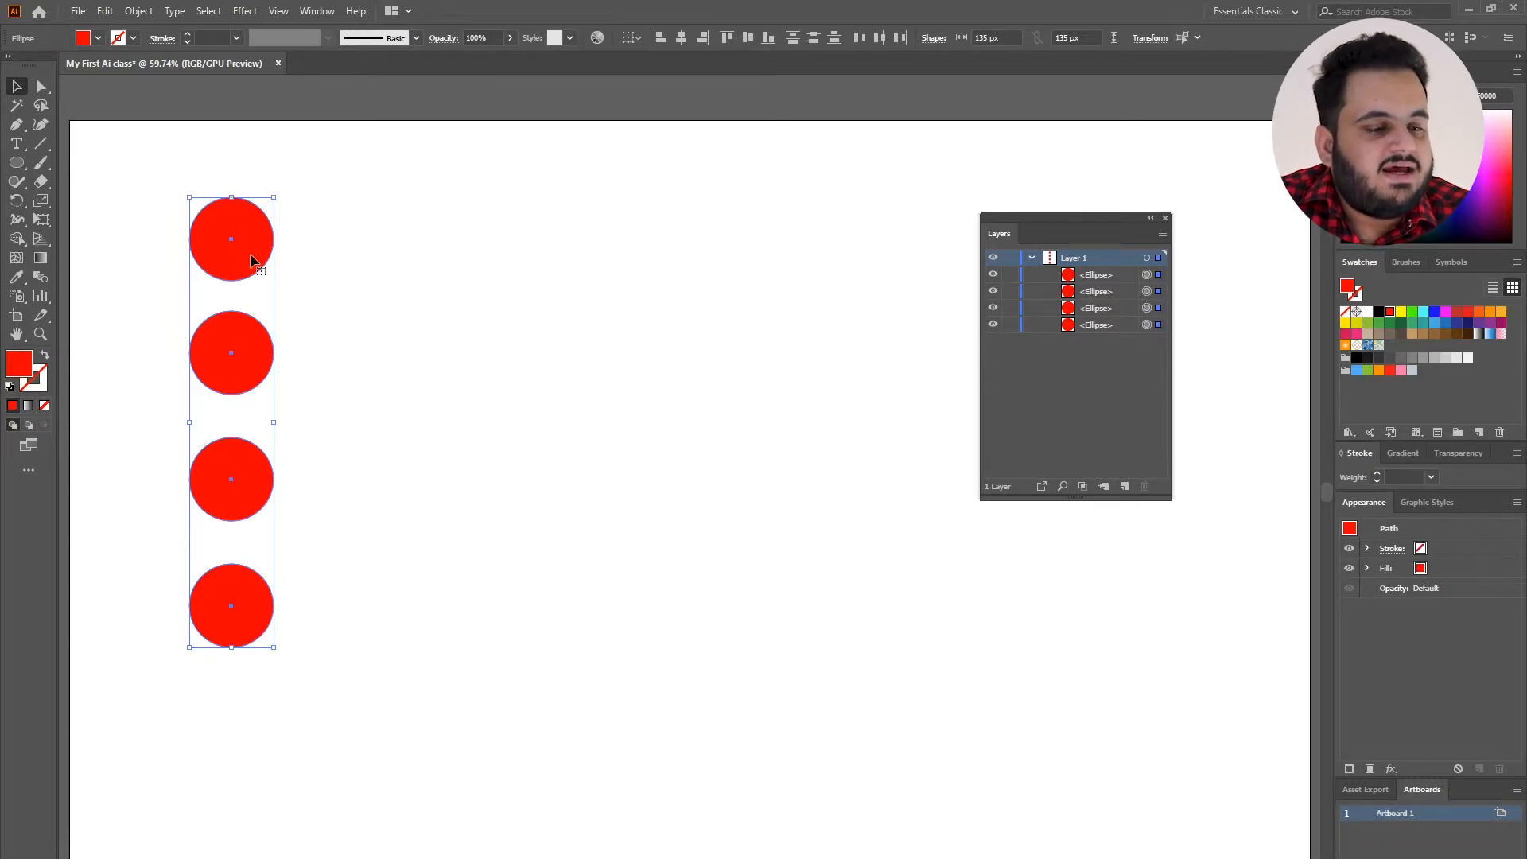
Check which Layer 1 entry belongs to which circle by selecting the third and second circles in the column.
left_click(341, 269)
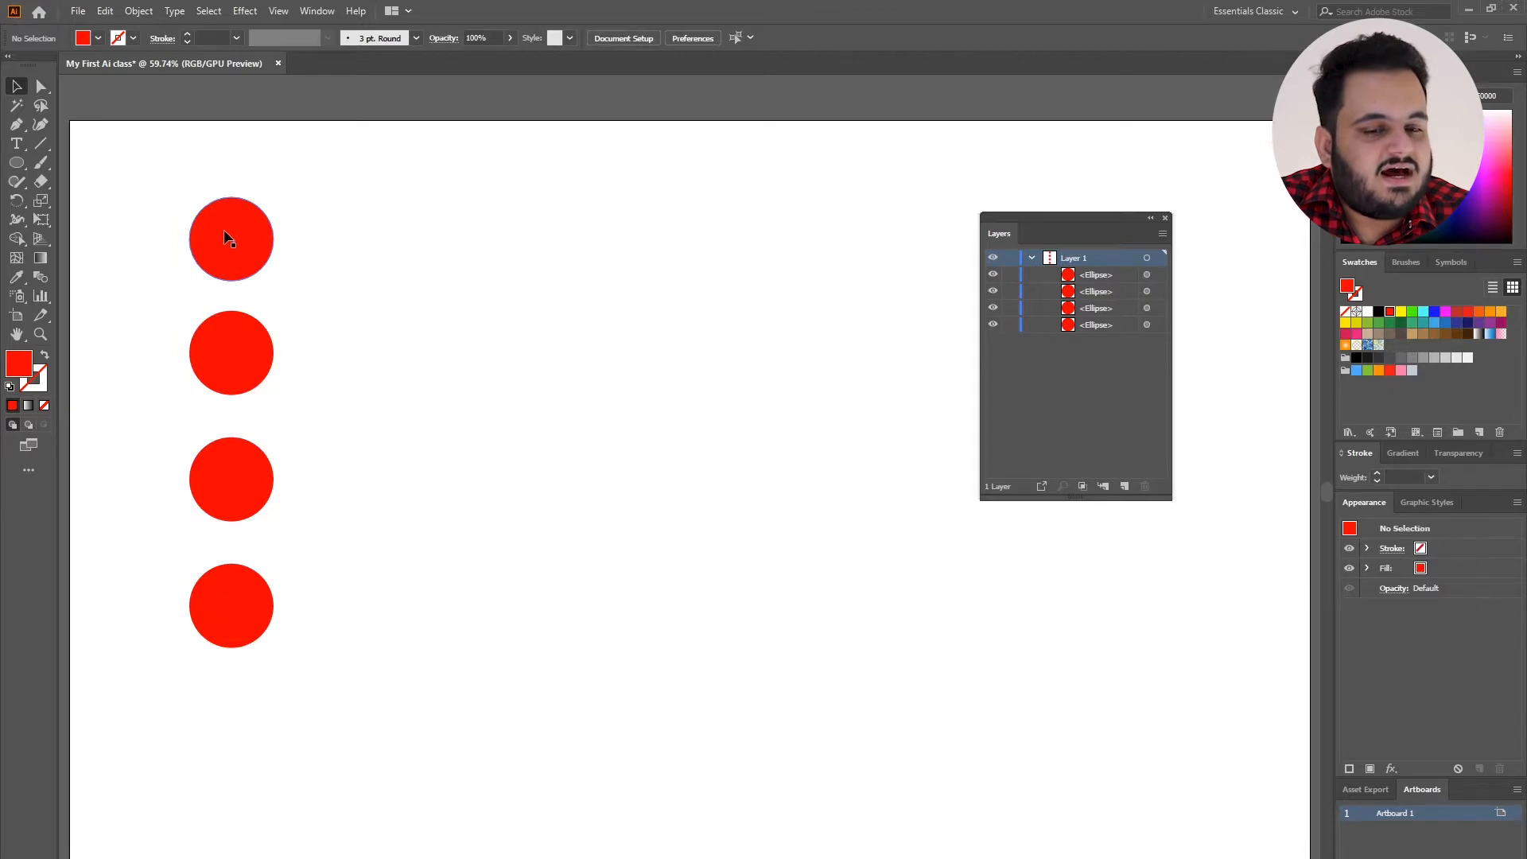
left_click(1147, 292)
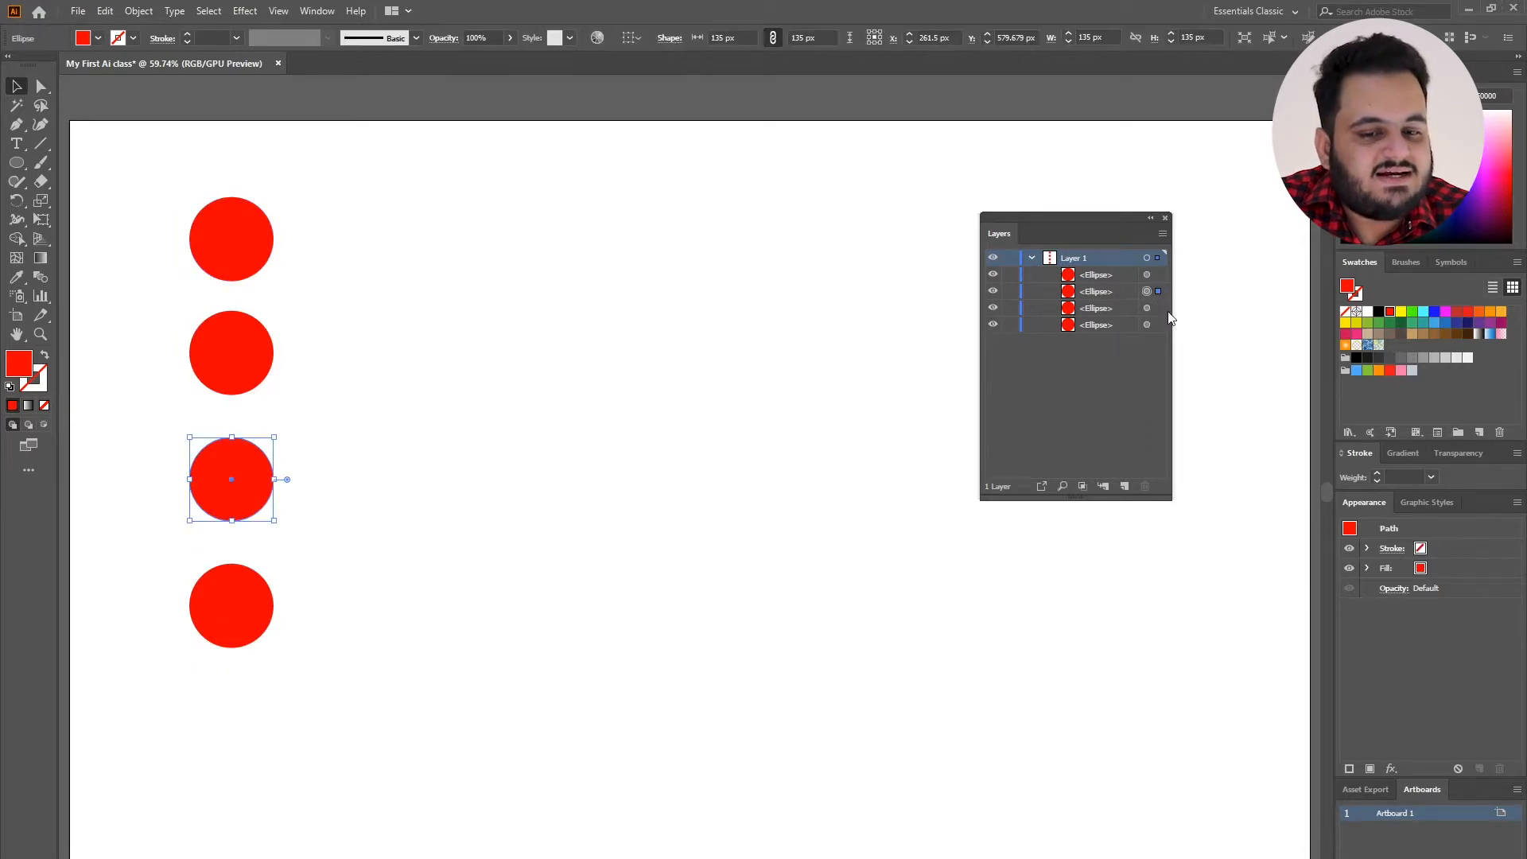
left_click(217, 363)
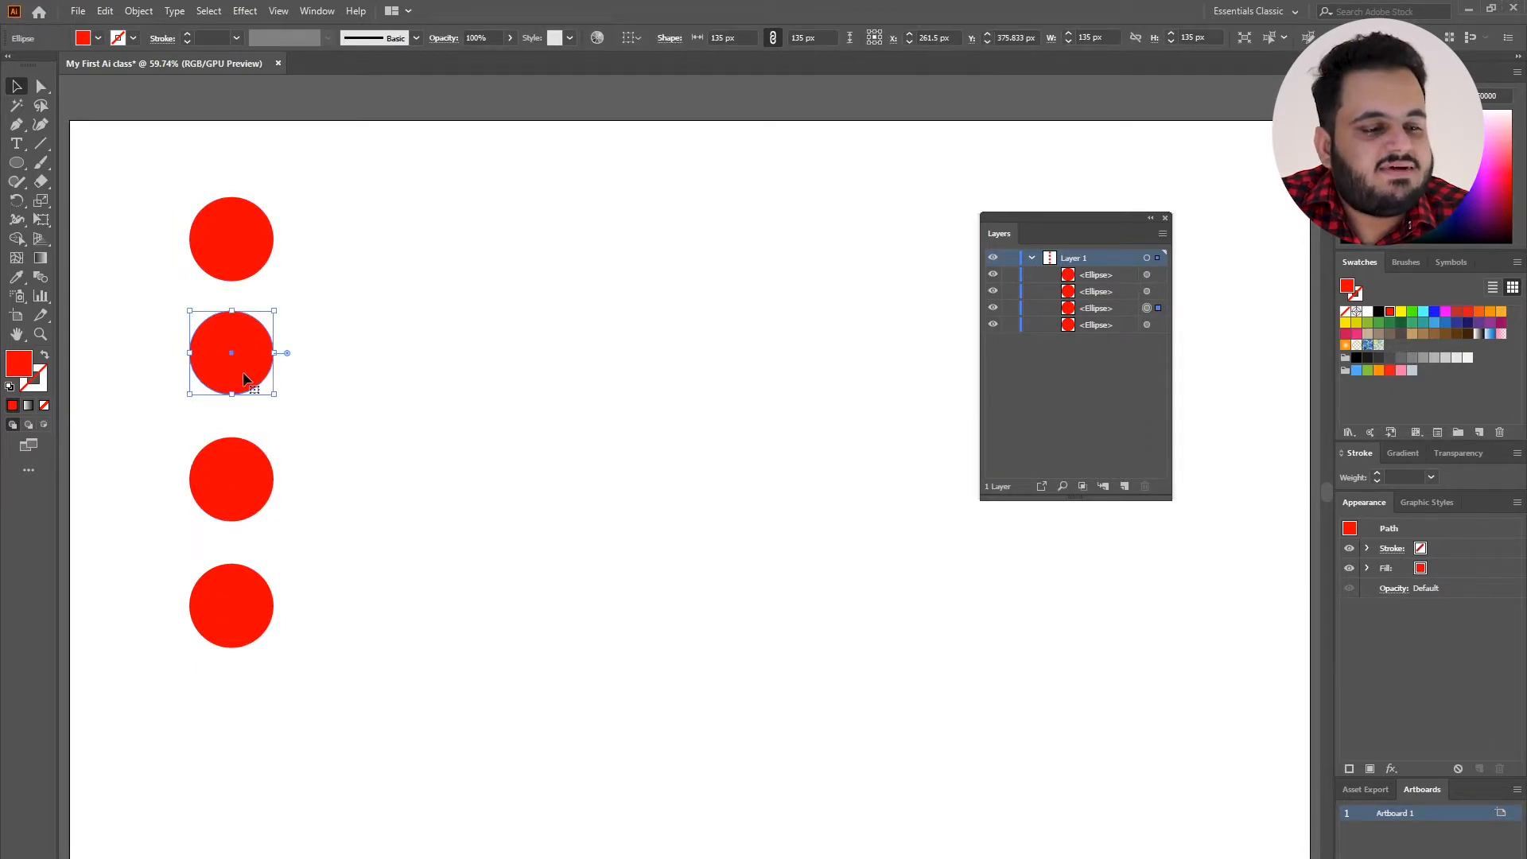
left_click(397, 388)
left_click(205, 343)
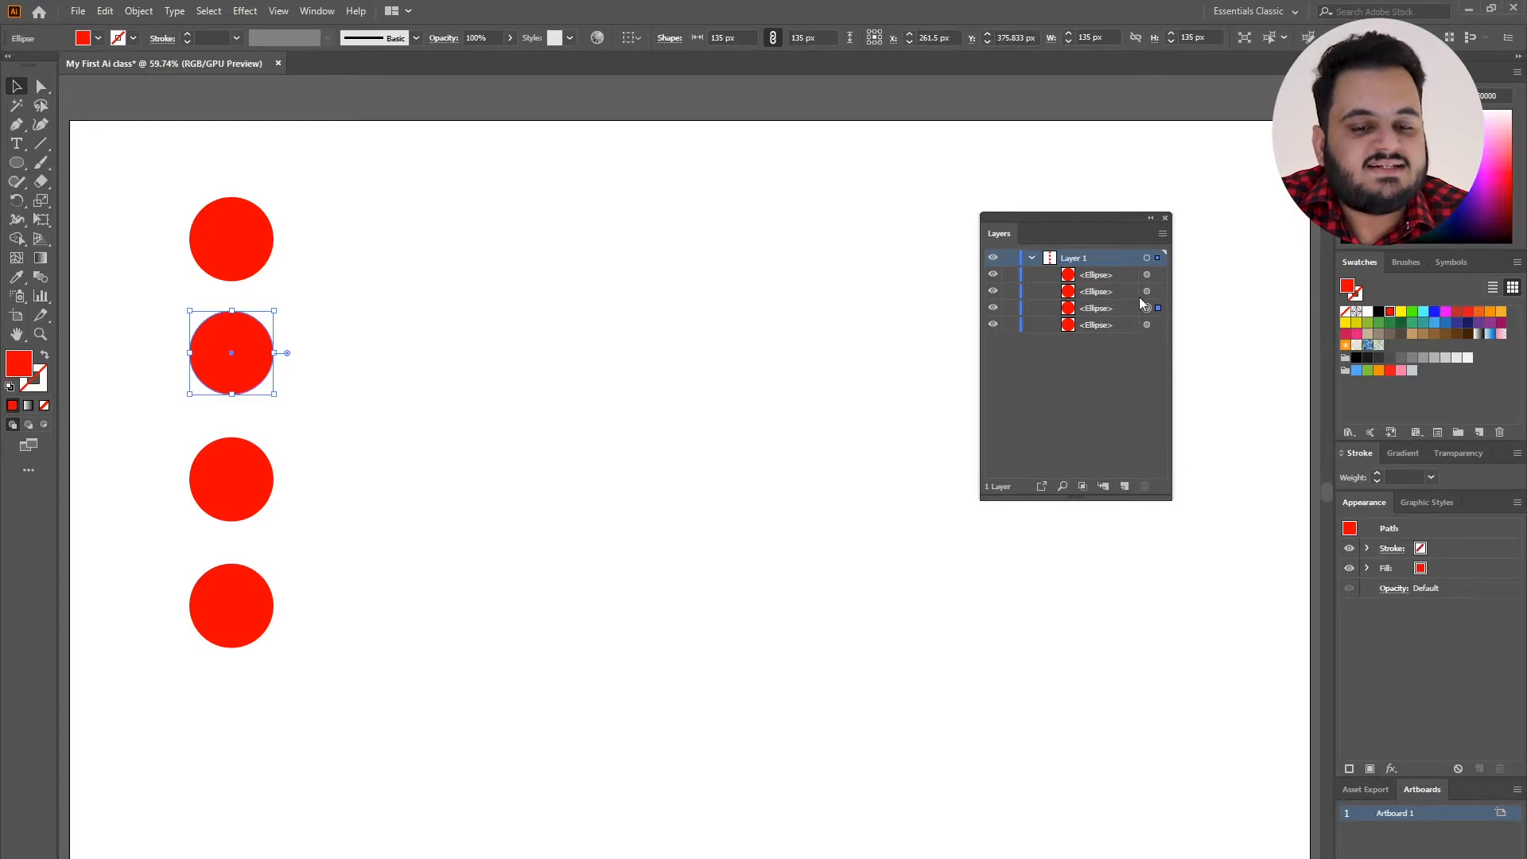
Stack the three lower circles exactly on top of the uppermost circle of the column.
left_click_drag(213, 339, 473, 464)
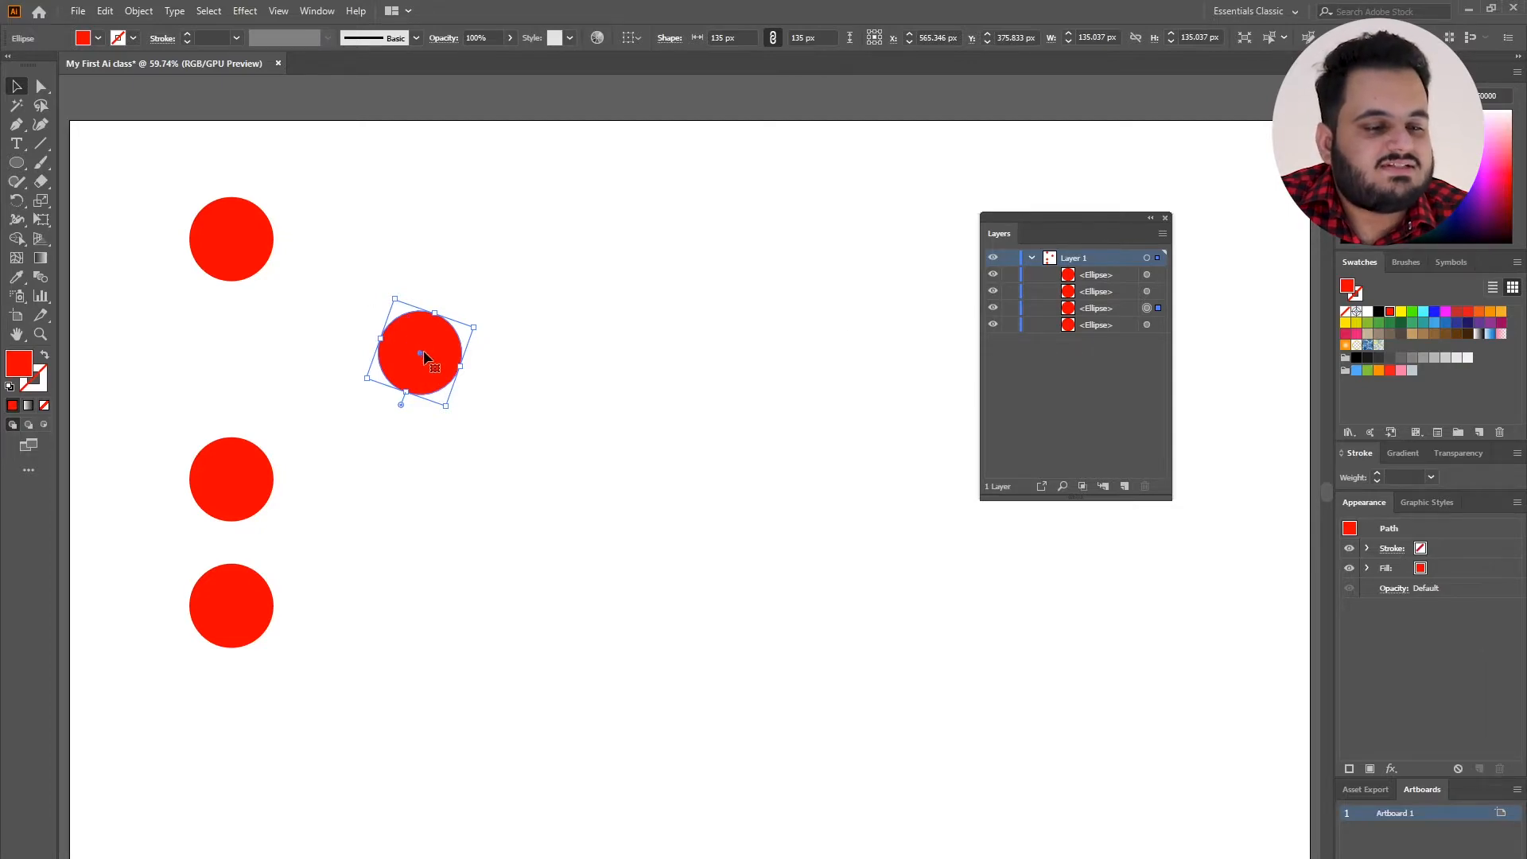
left_click_drag(424, 350, 234, 236)
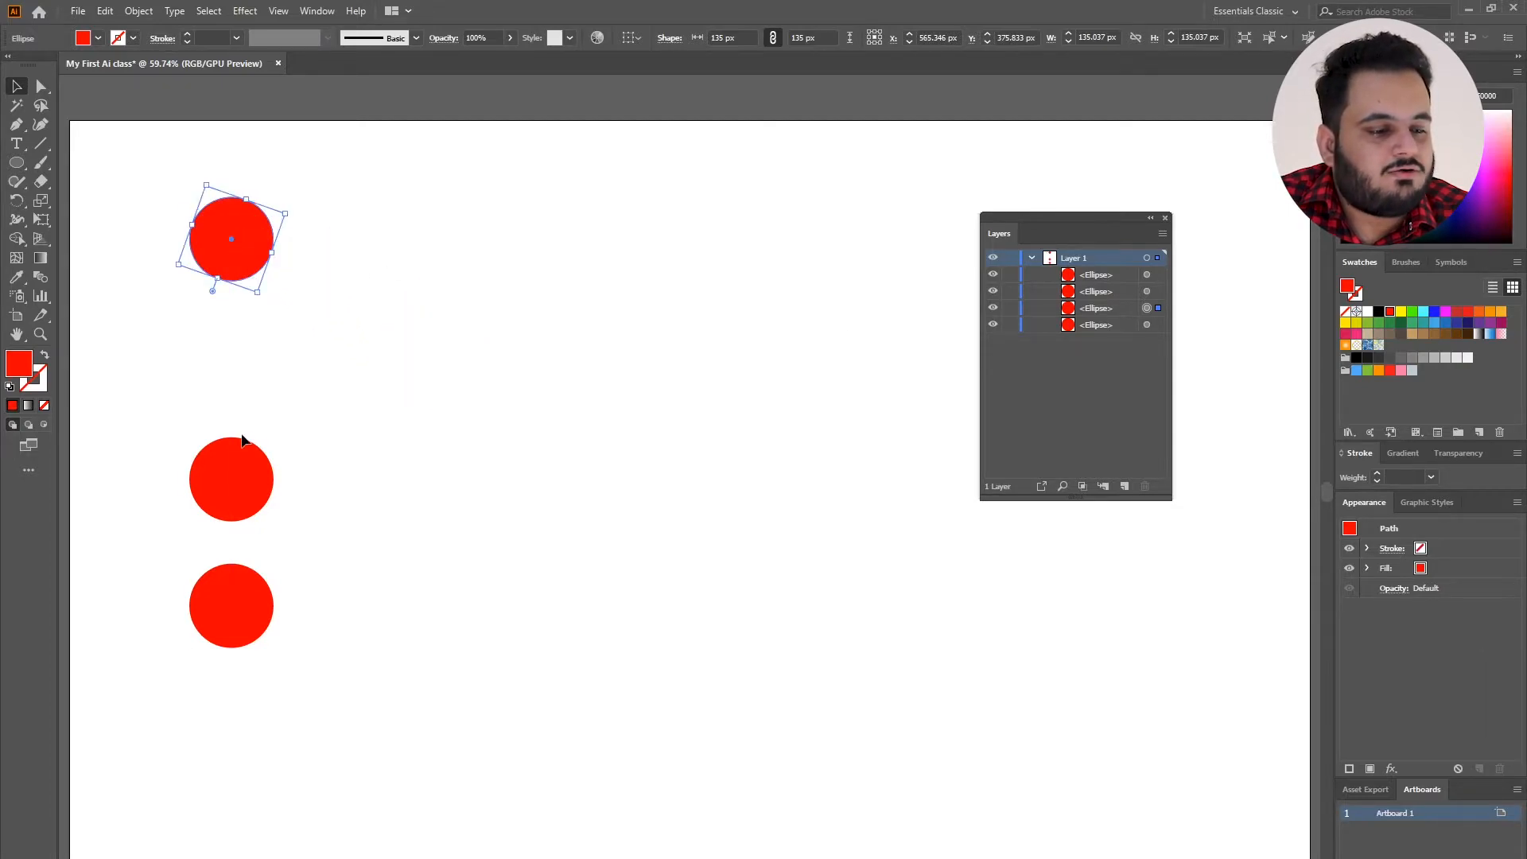
left_click_drag(239, 457, 230, 248)
left_click_drag(229, 575, 231, 231)
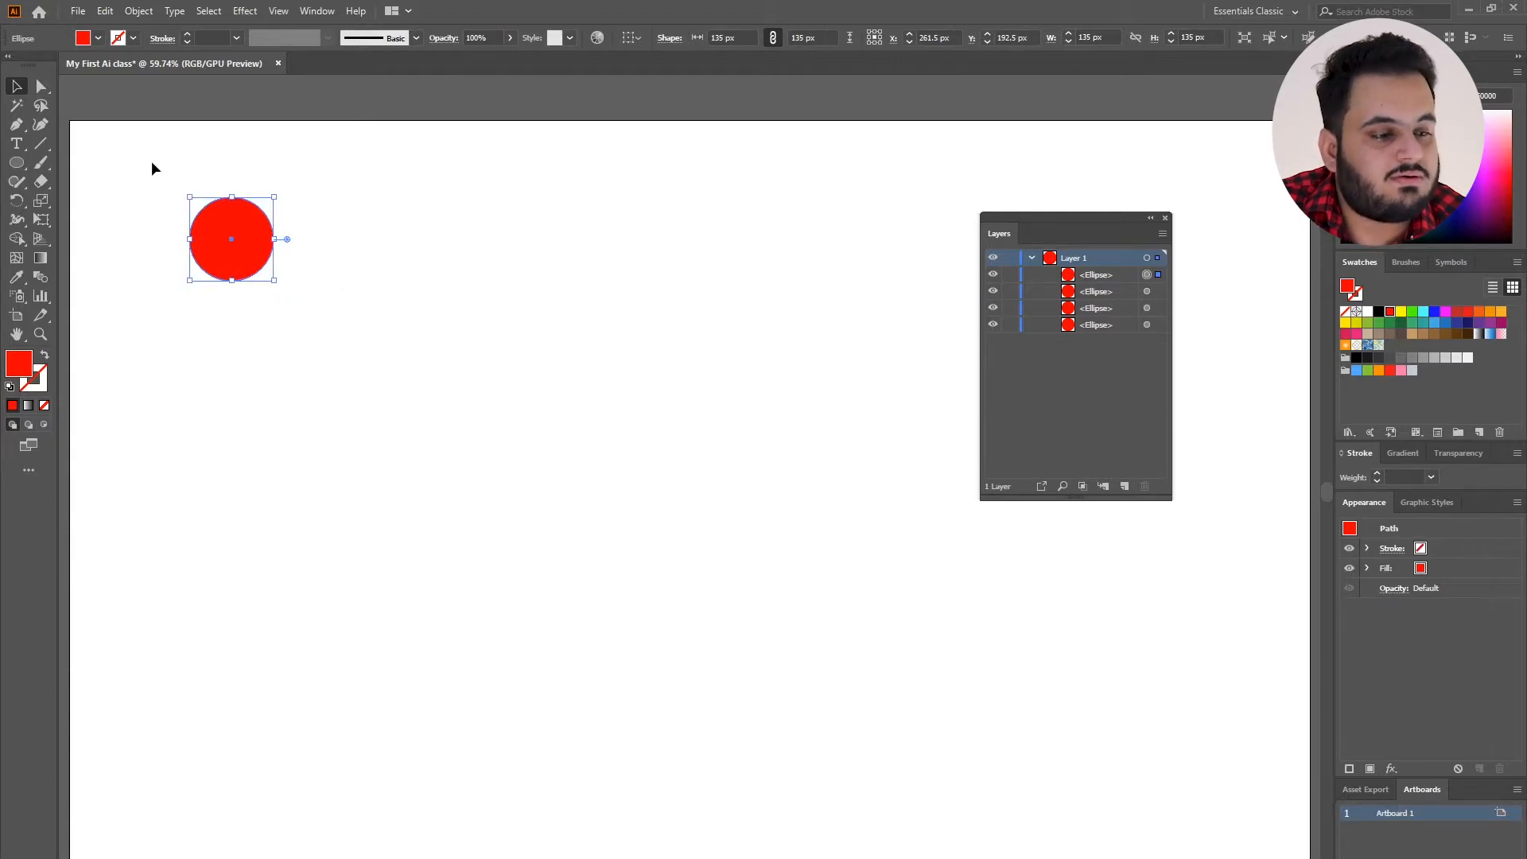
Move the four stacked circles together toward the artboard's centre and enlarge them proportionally to about 494 px in diameter.
left_click_drag(152, 164, 312, 311)
left_click_drag(246, 256, 594, 522)
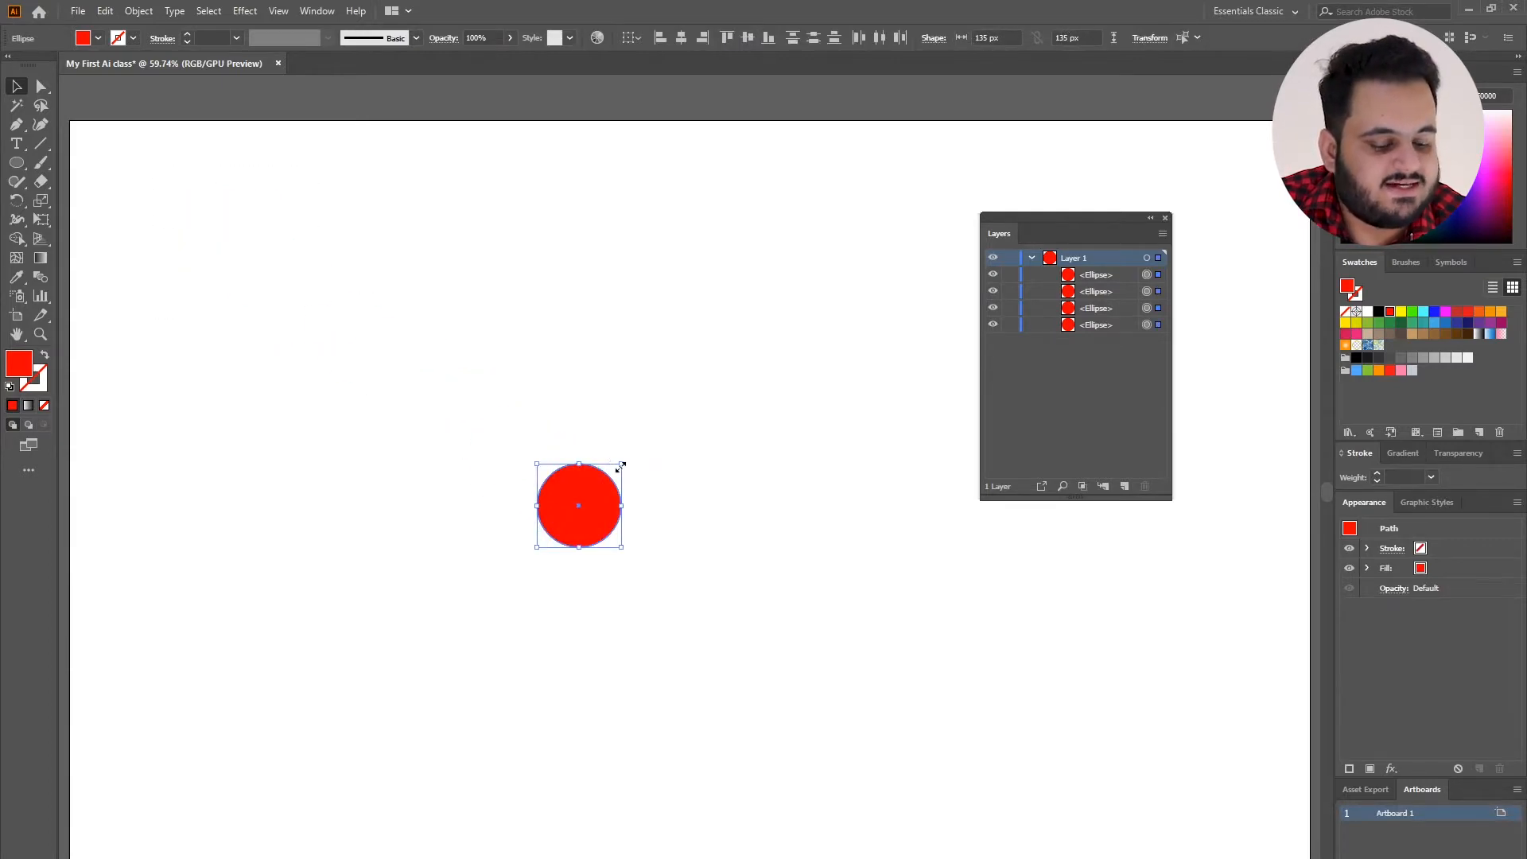
left_click_drag(621, 465, 799, 351)
left_click_drag(671, 501, 623, 407)
left_click(794, 412)
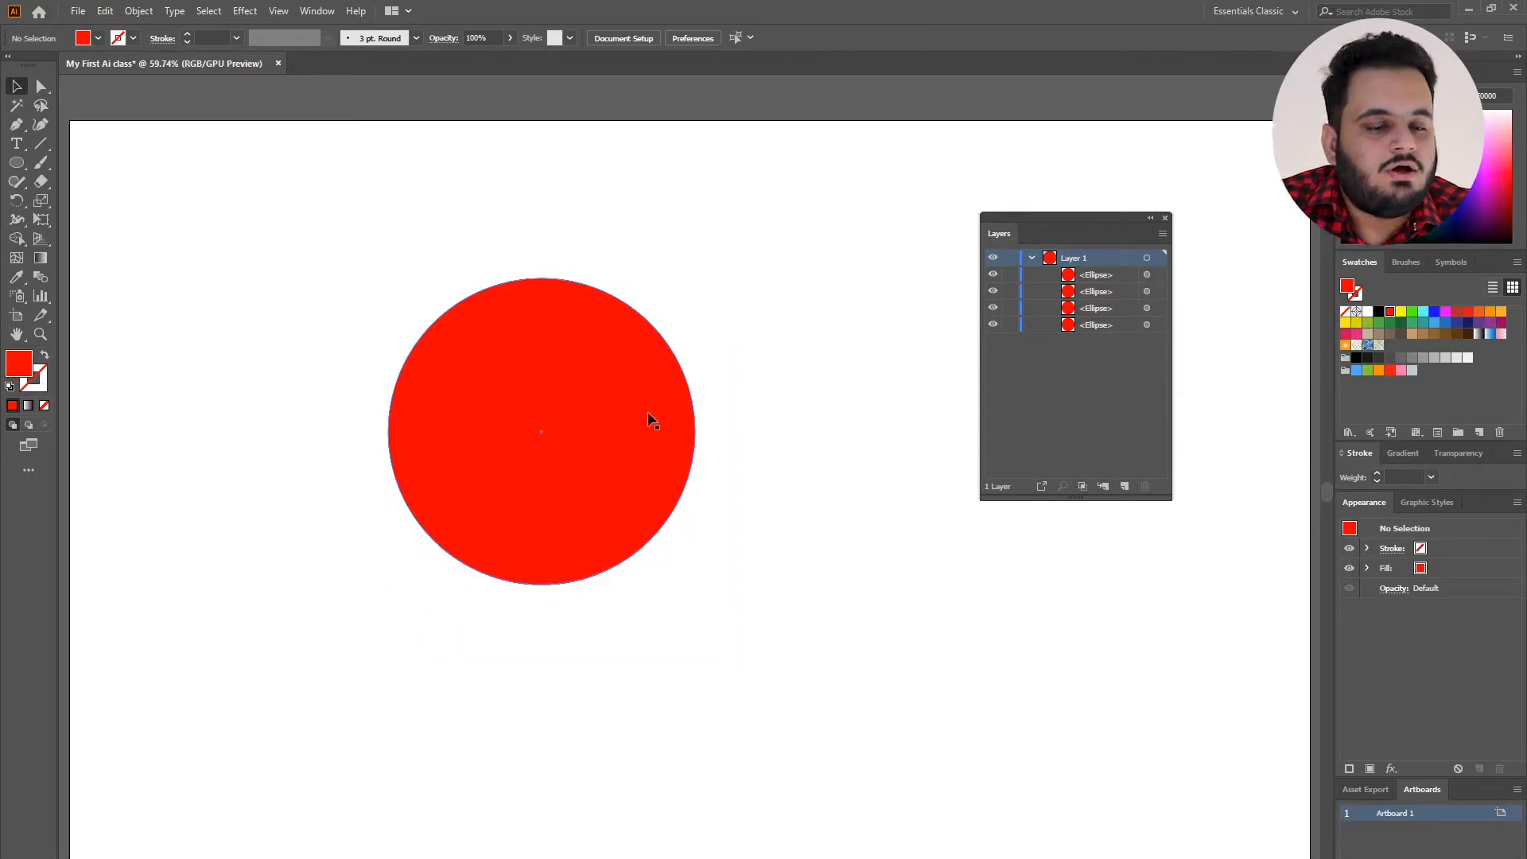
Fill the second ellipse listed in Layer 1 with black and the bottommost one with light blue.
left_click(1157, 290)
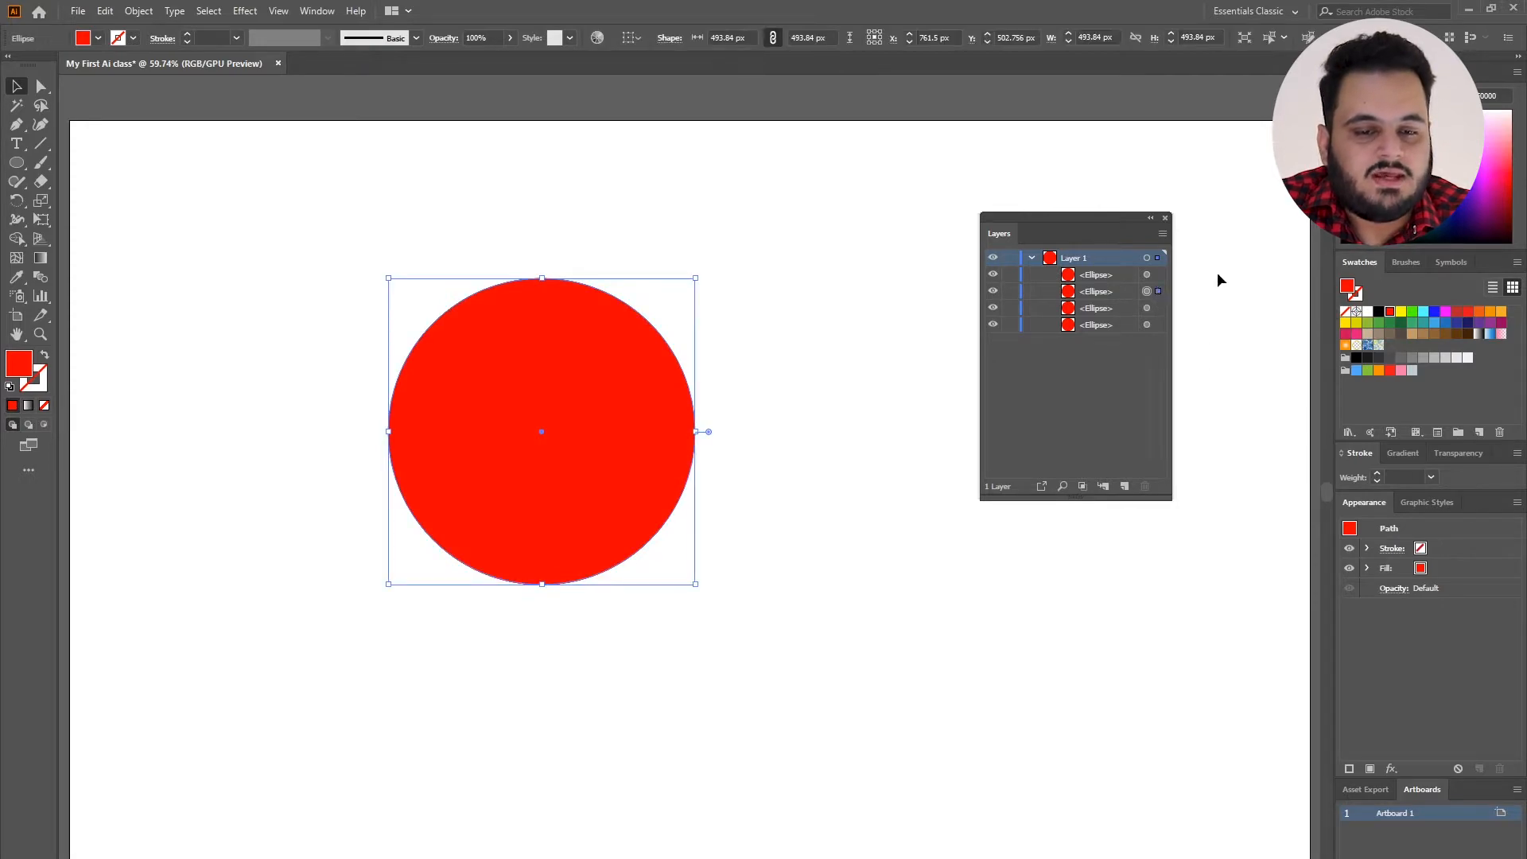
left_click(1378, 312)
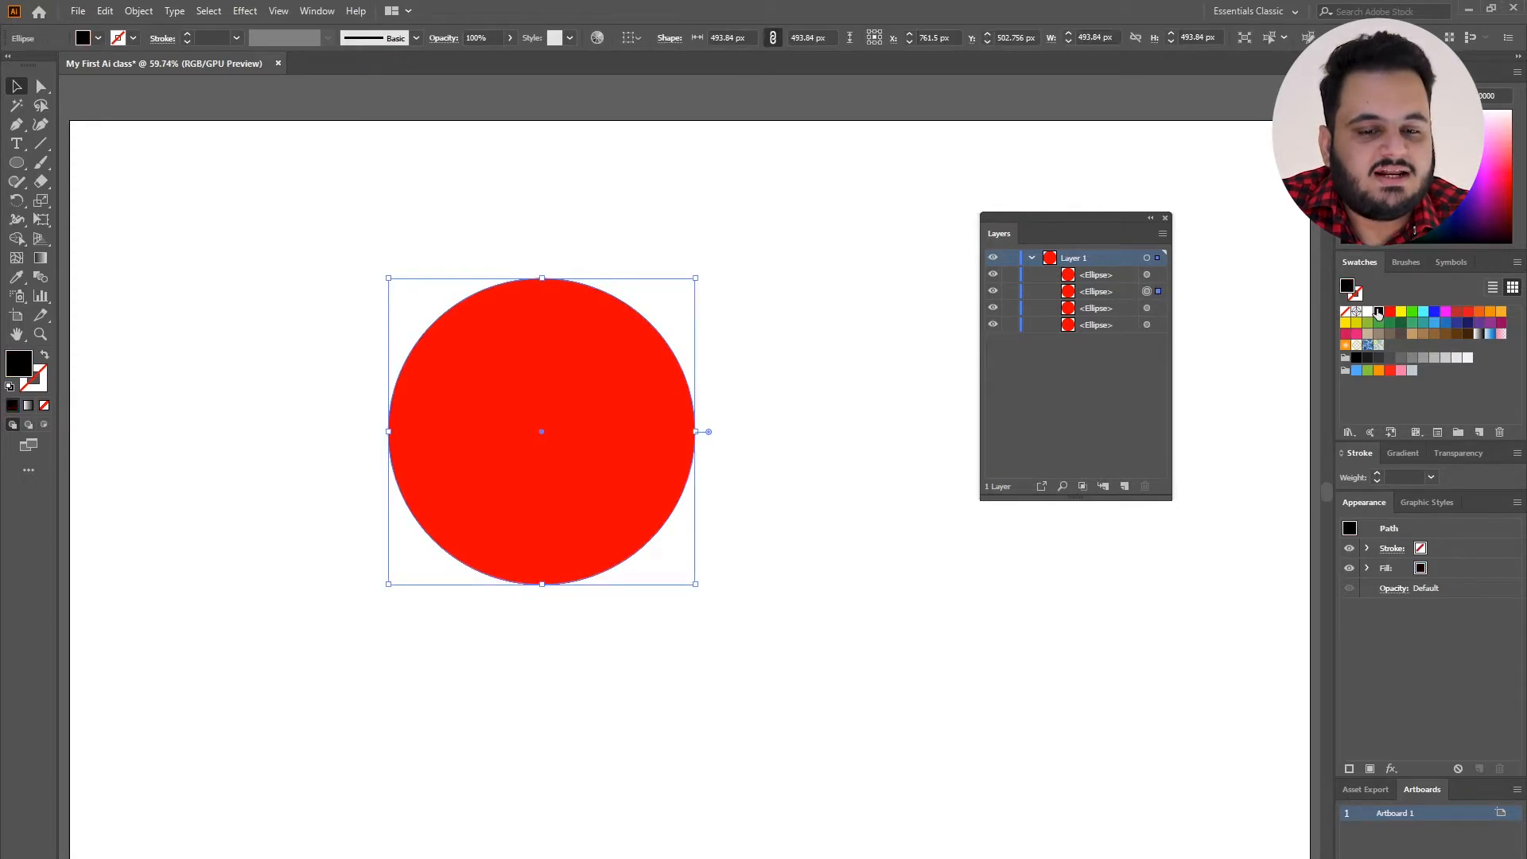
left_click(1185, 327)
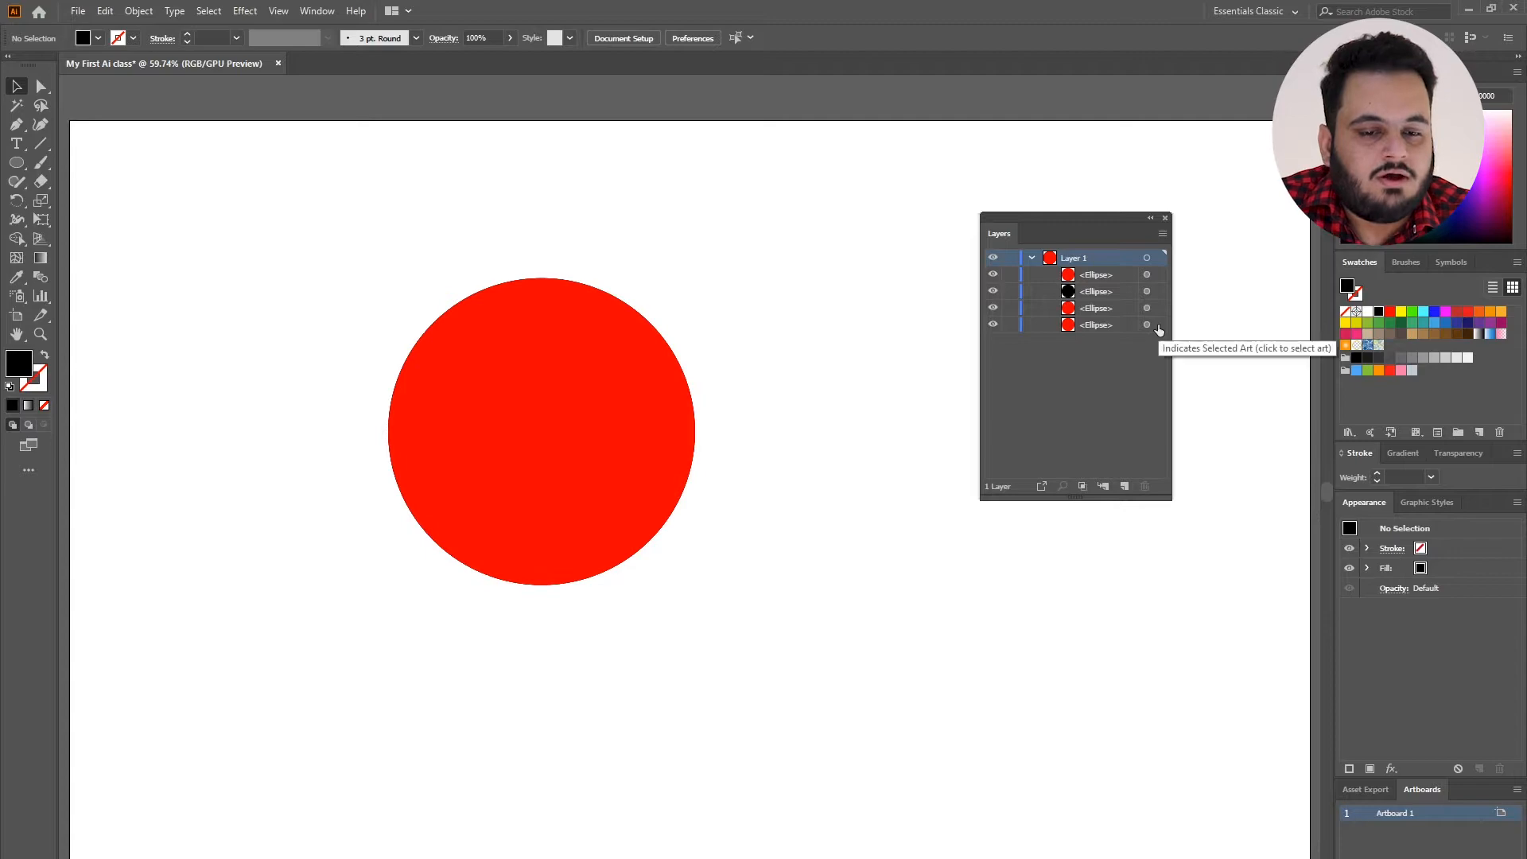
left_click(1156, 324)
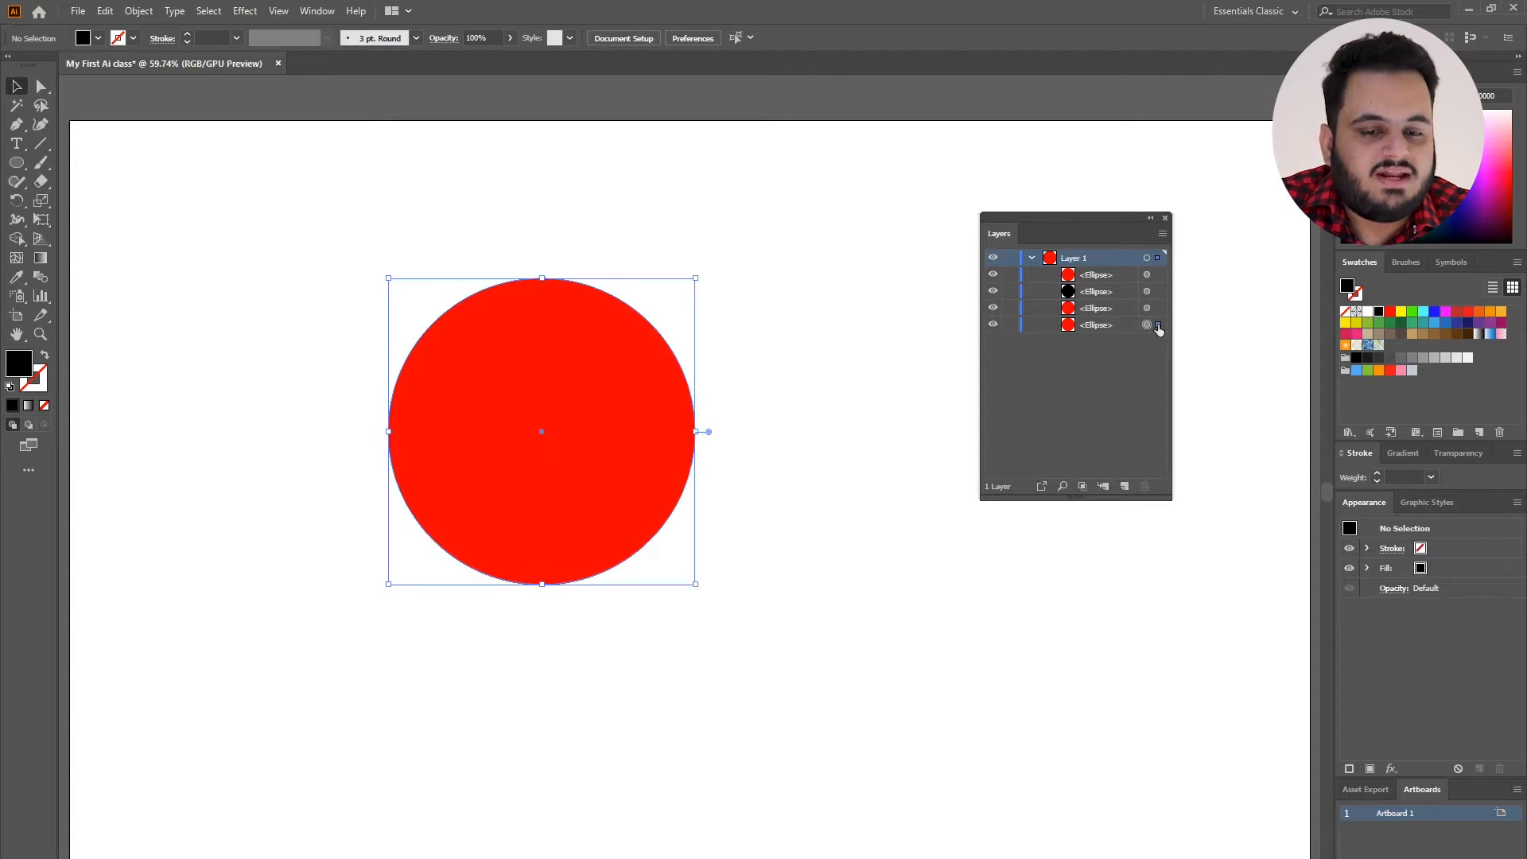
left_click(1433, 323)
left_click(861, 350)
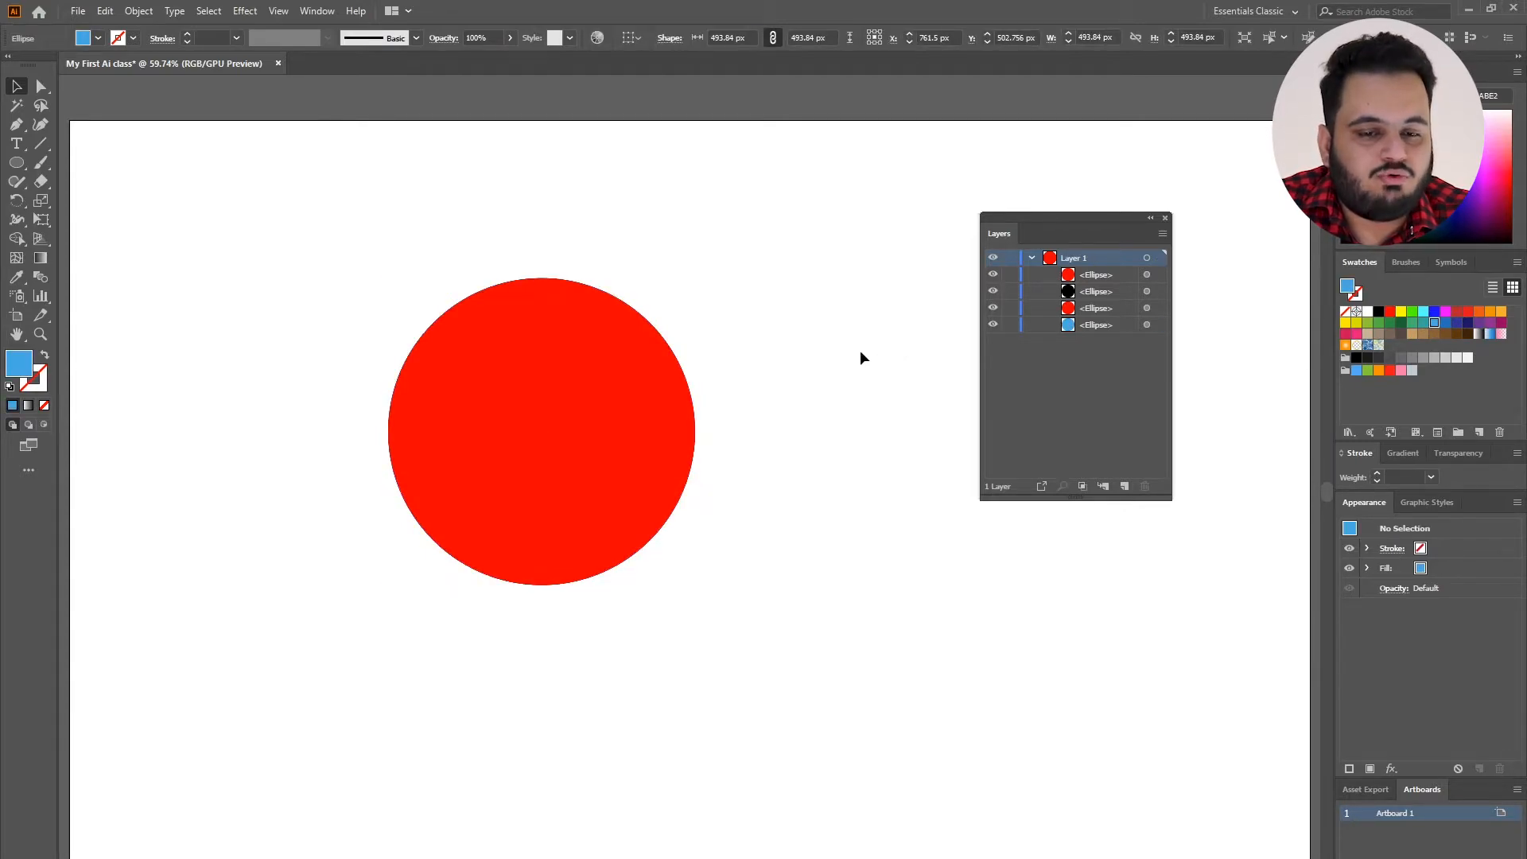
Slide the top red circle left to partly overlap the stack, and reorder the black ellipse above it in Layer 1.
left_click_drag(729, 253, 450, 603)
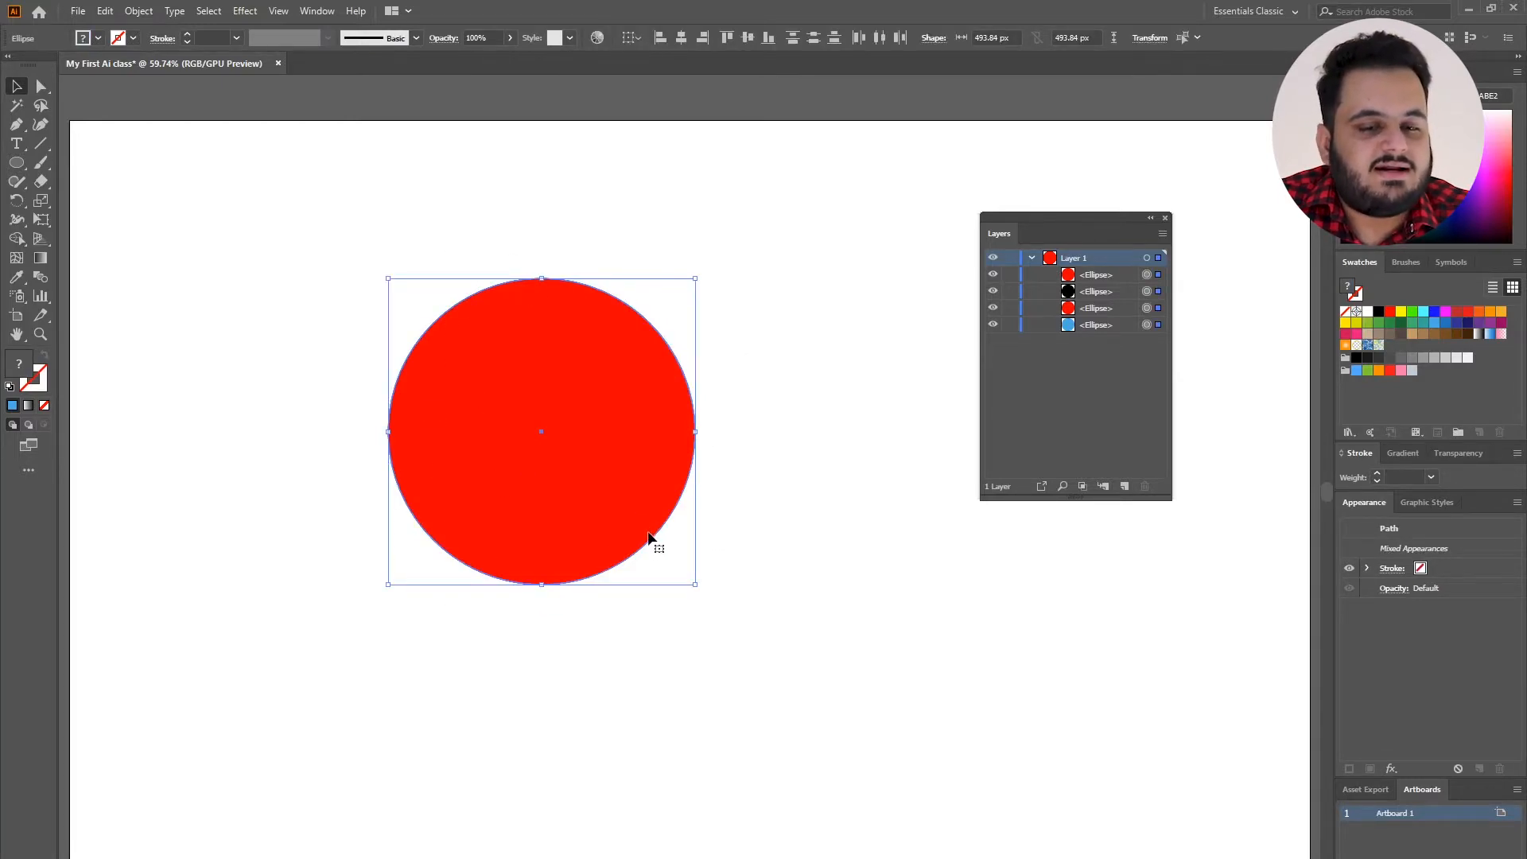
left_click(776, 452)
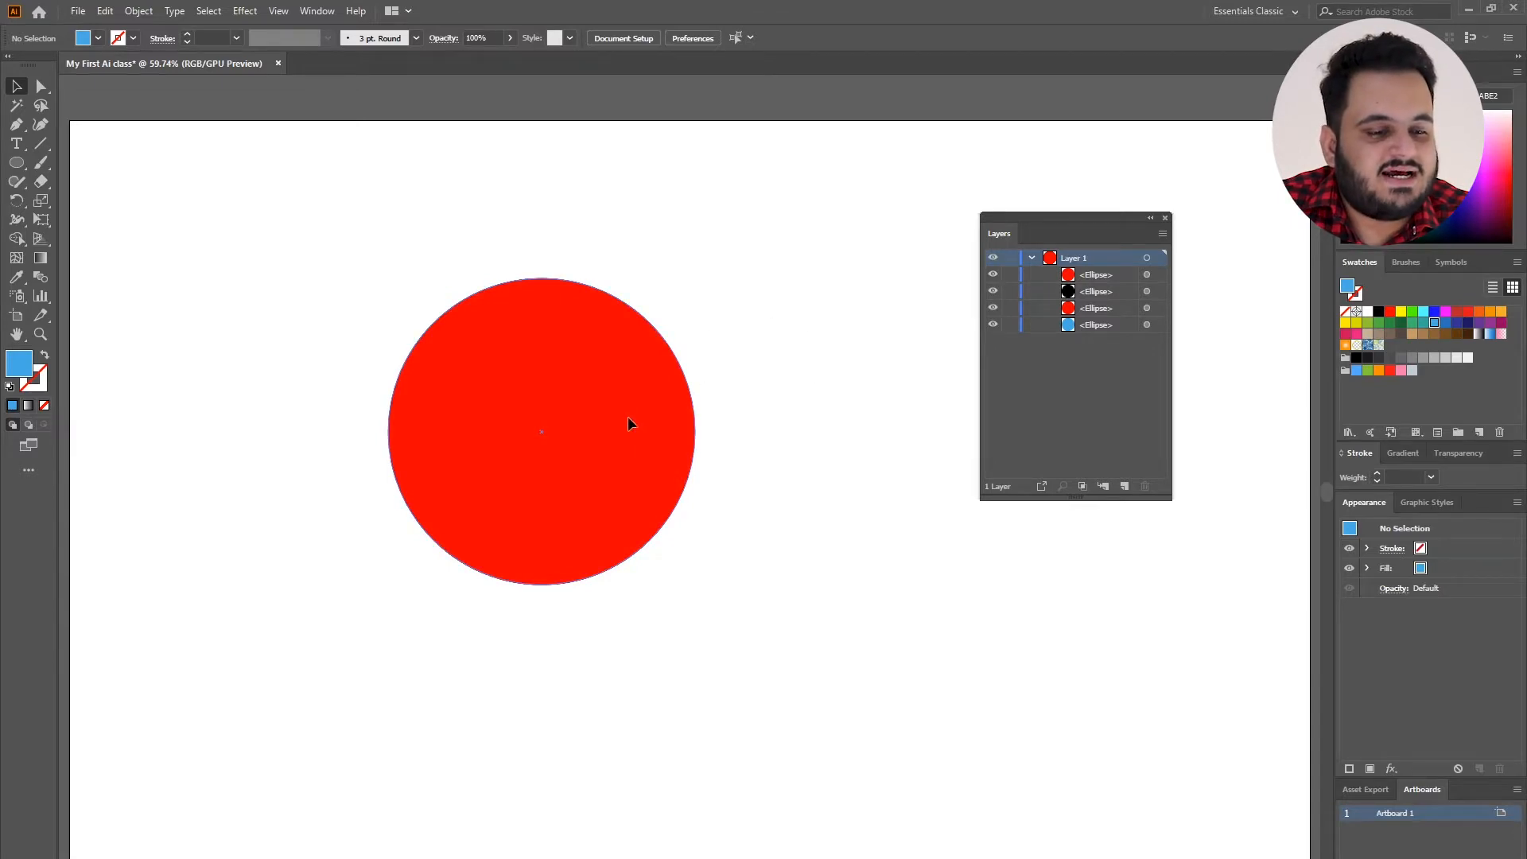
left_click_drag(627, 417, 376, 416)
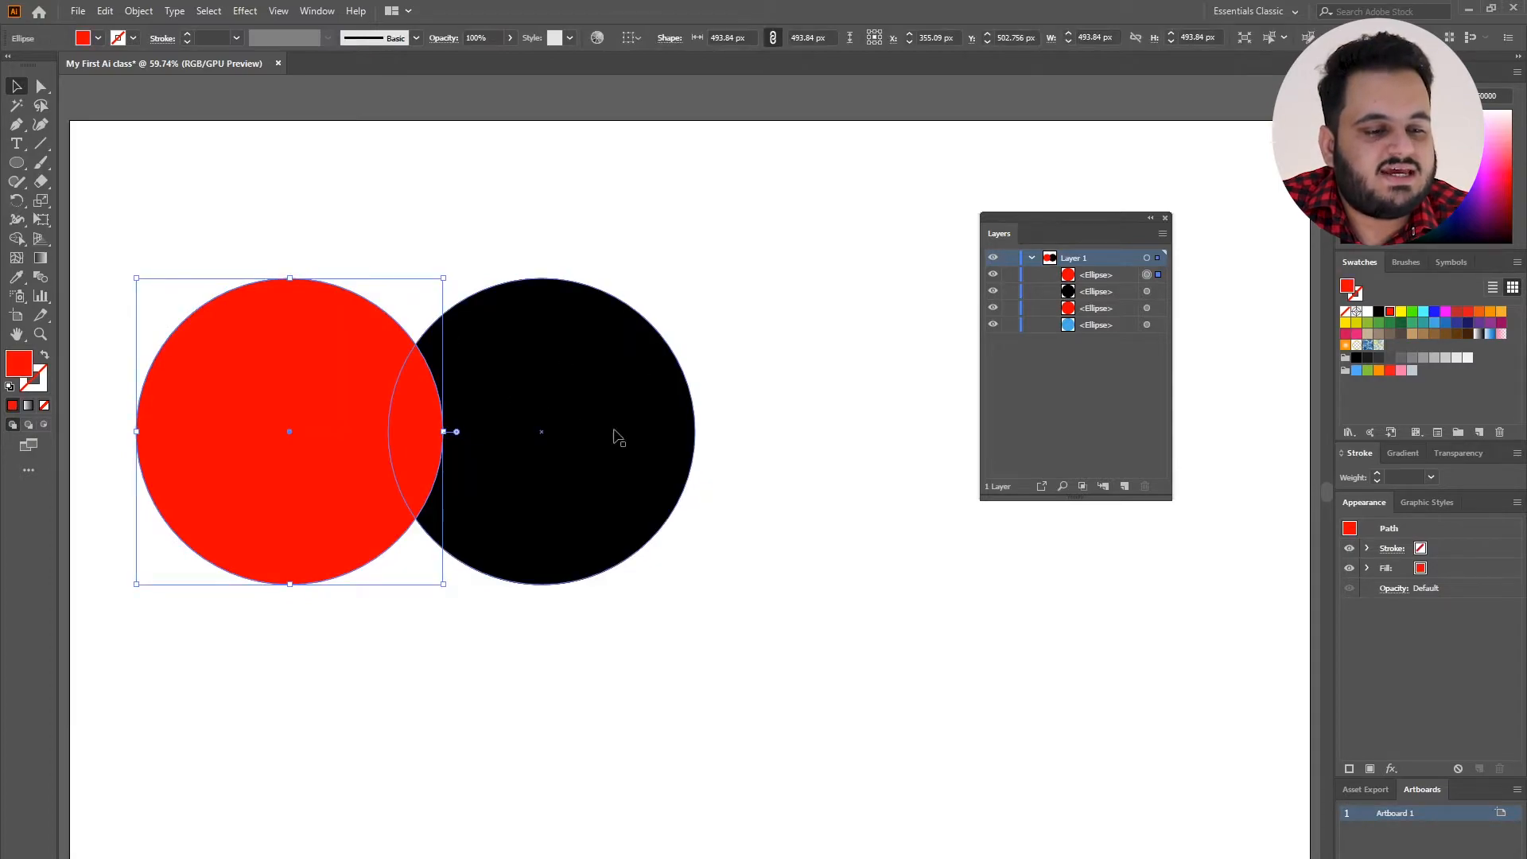
left_click(1148, 292)
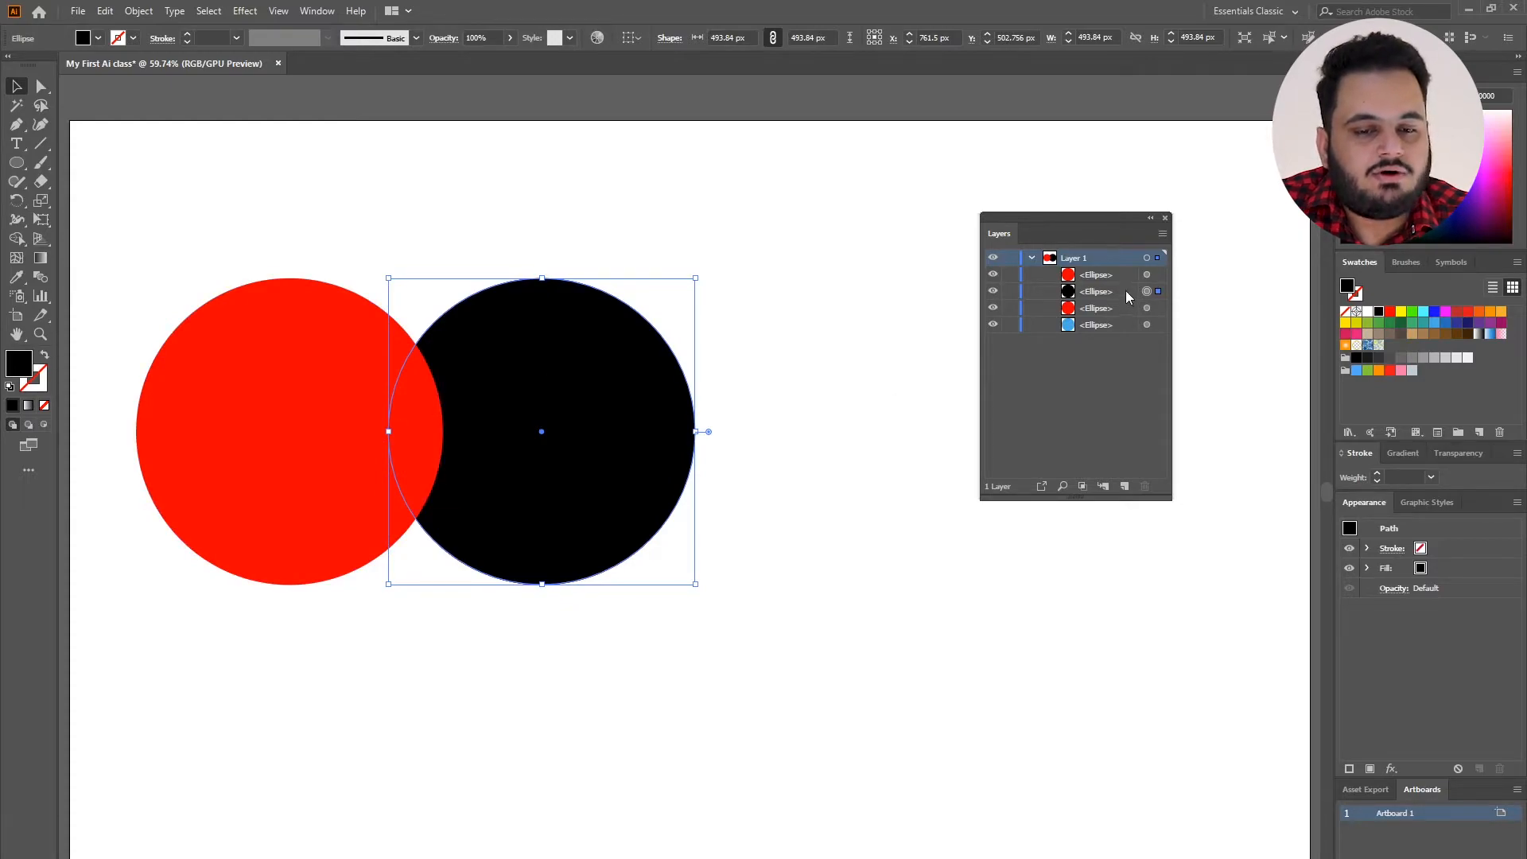
left_click_drag(1126, 297, 1124, 274)
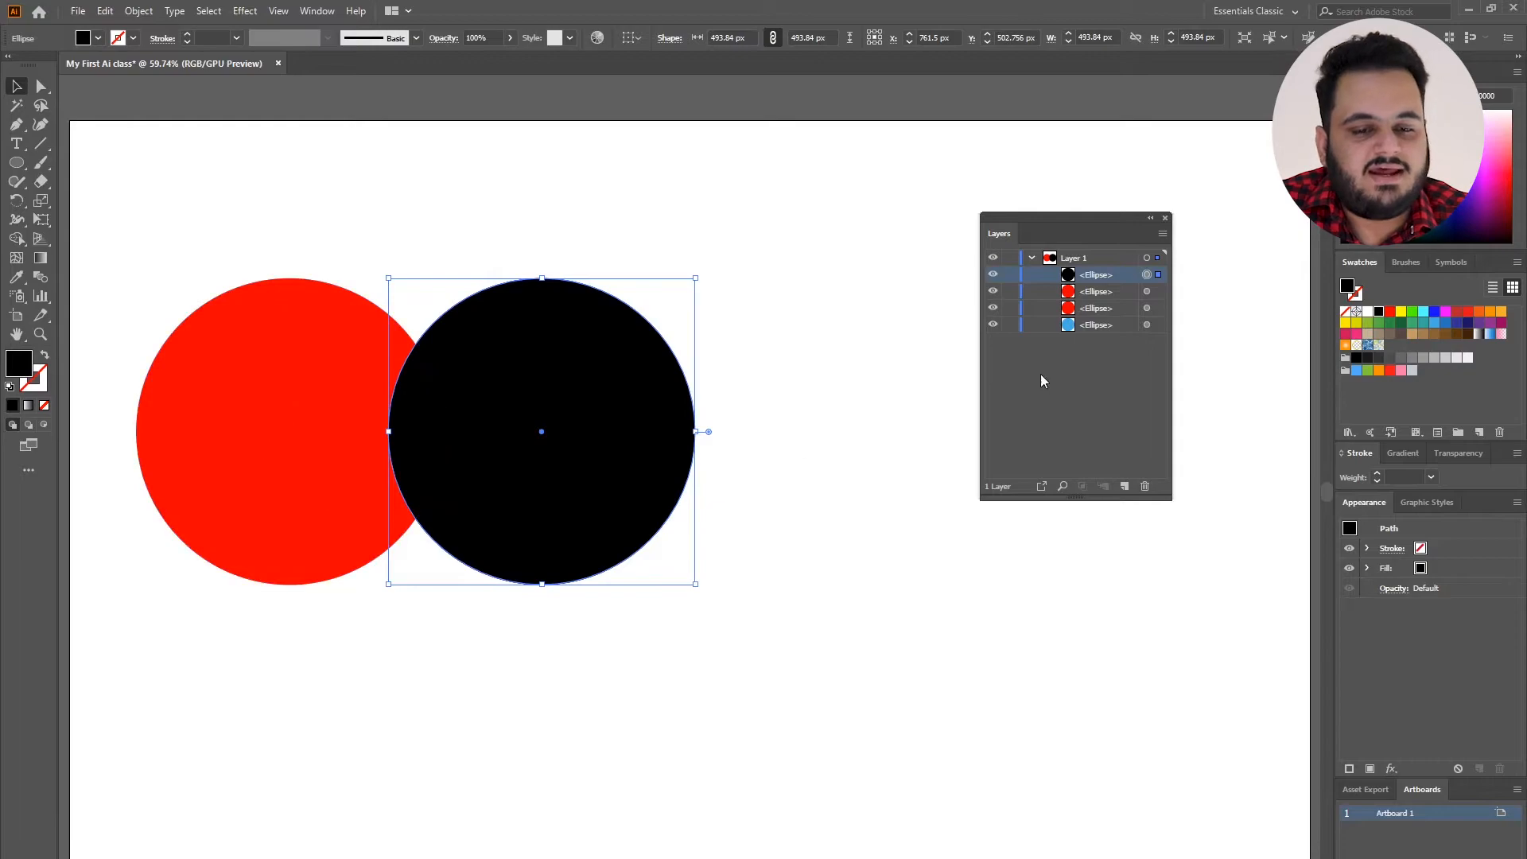
Move the black circle left so it exactly covers the separated red circle.
double_click(580, 375)
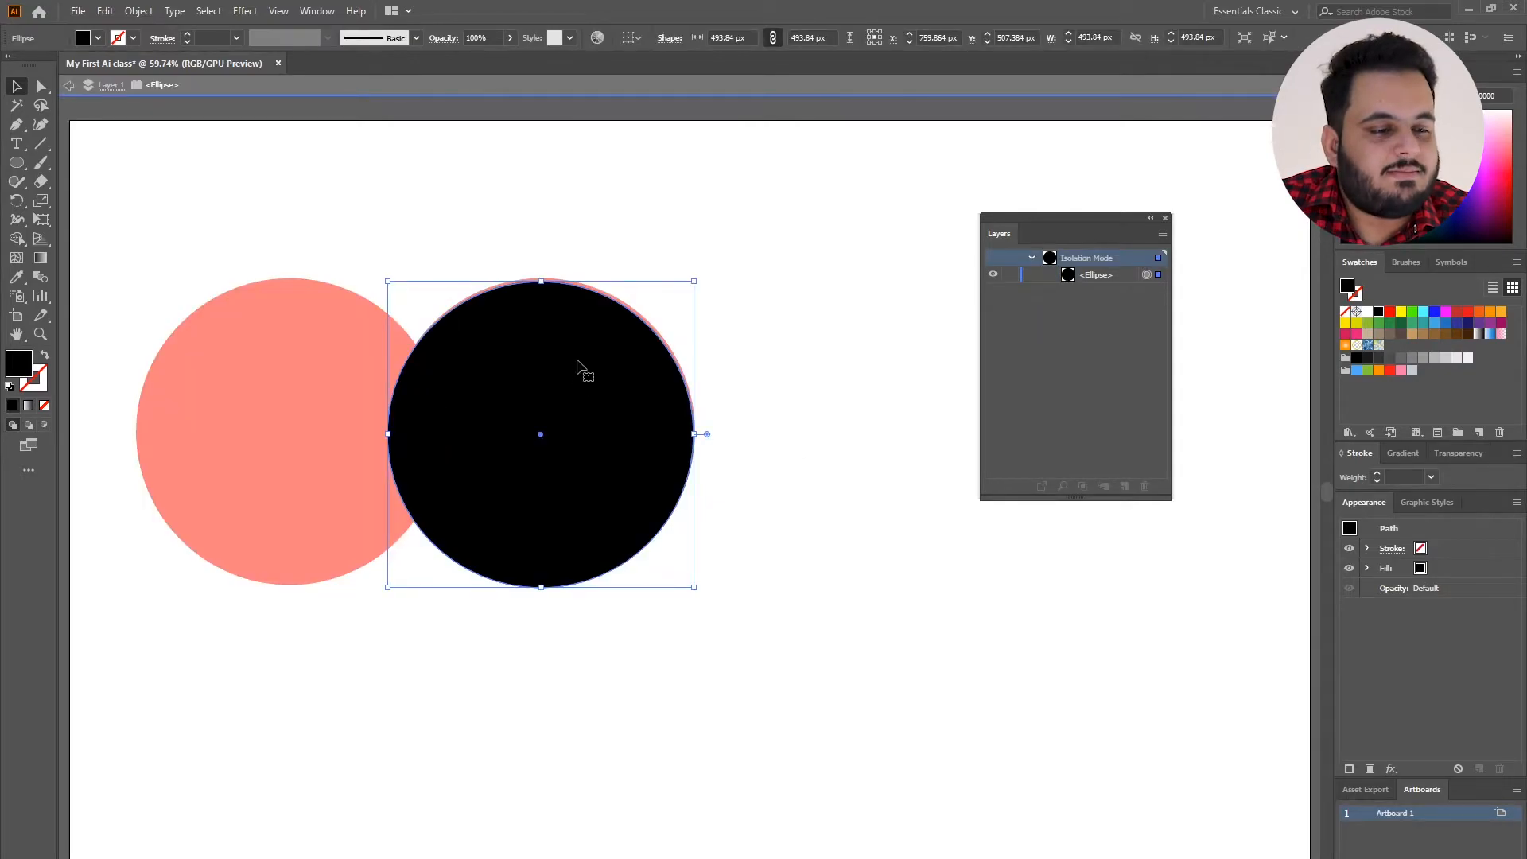
left_click(61, 95)
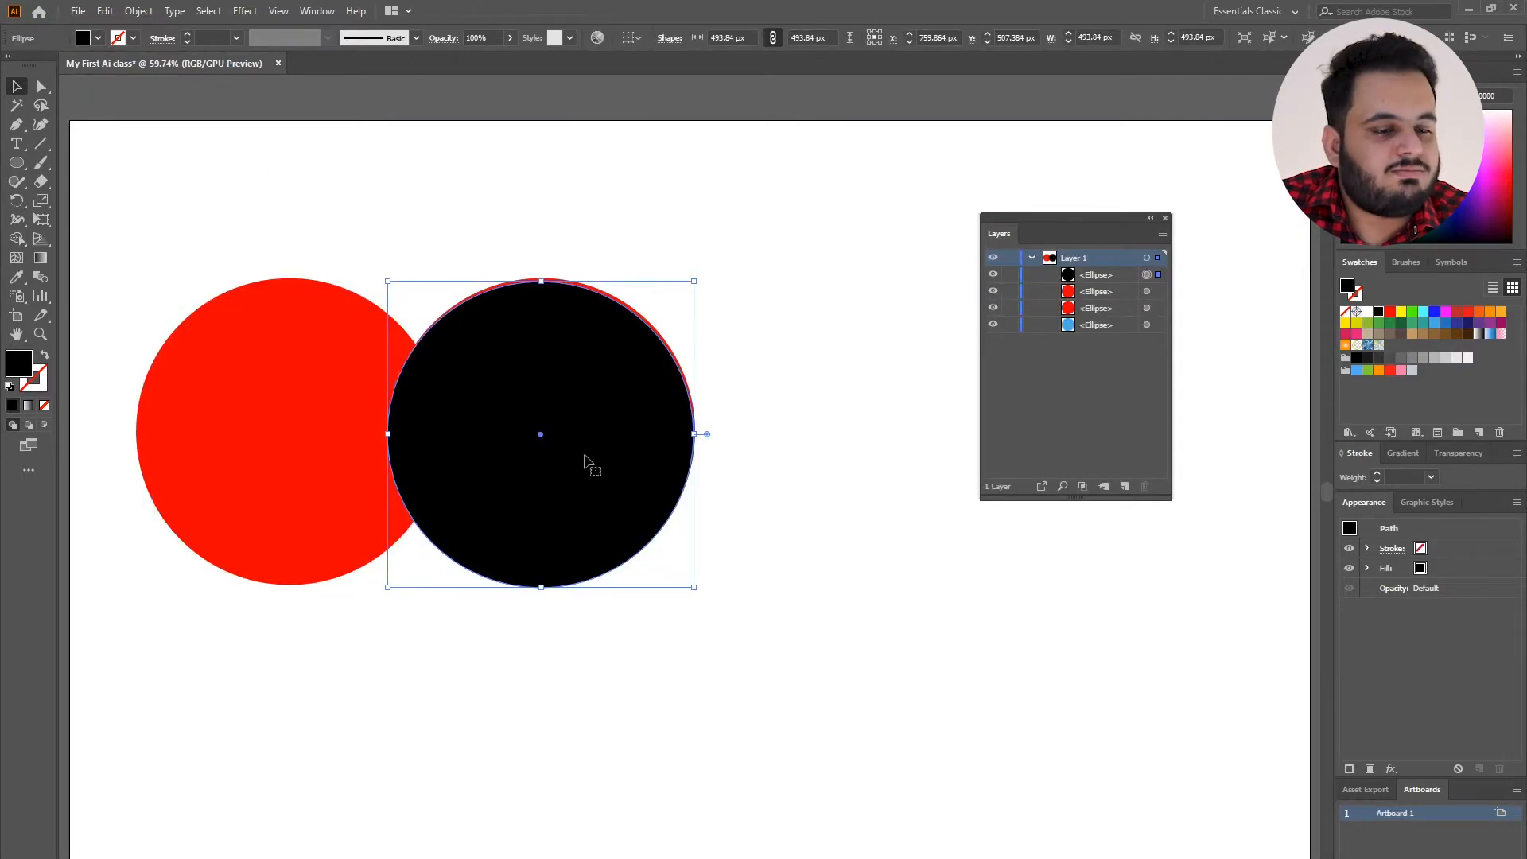
left_click_drag(583, 461, 335, 457)
left_click(593, 263)
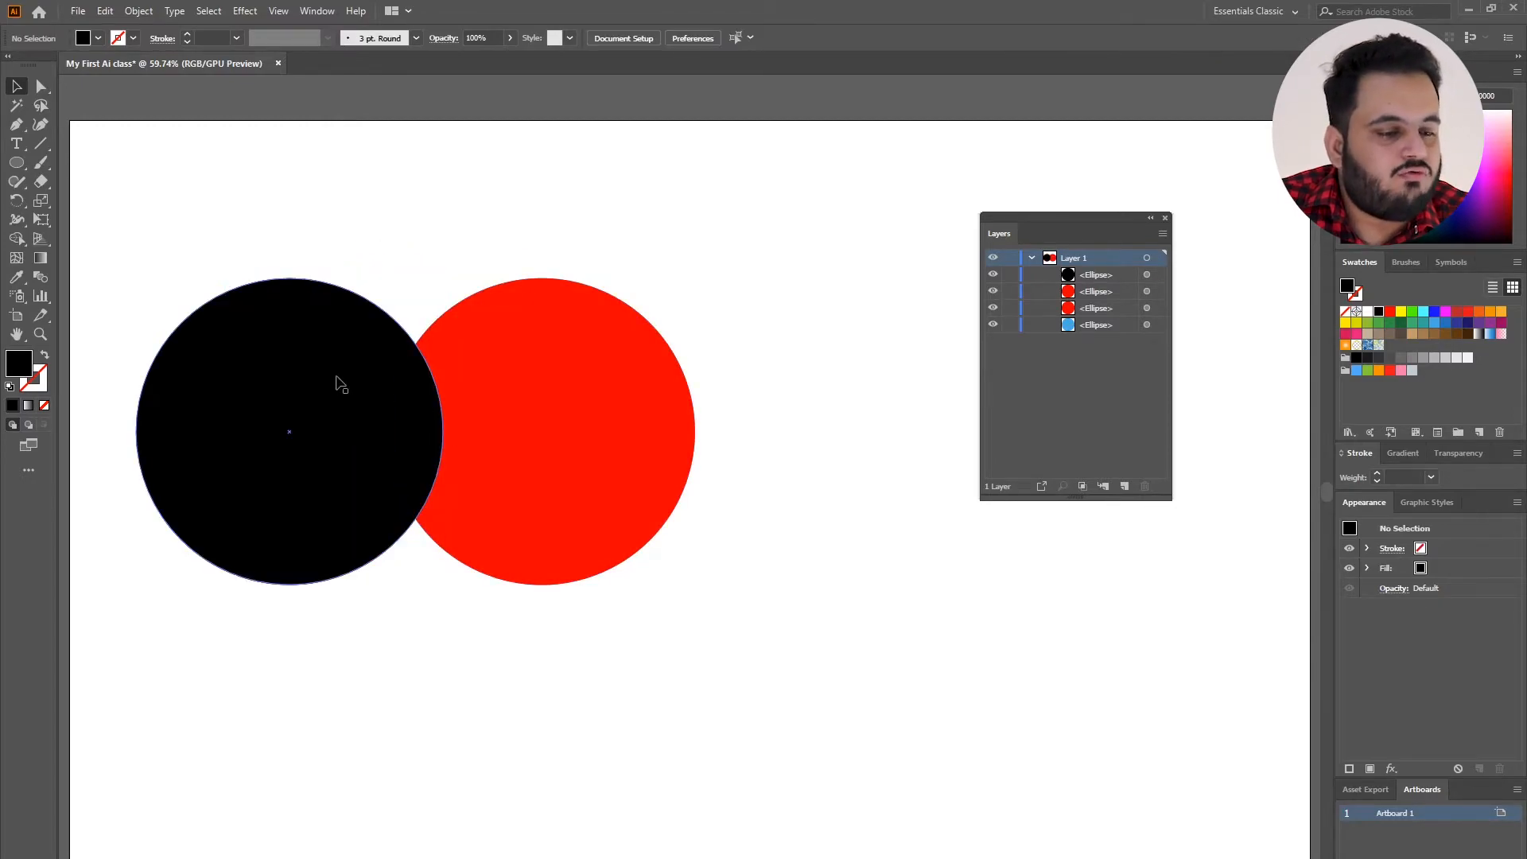
Try reordering the black ellipse to the bottom of Layer 1, and undo the reorder.
left_click(1159, 275)
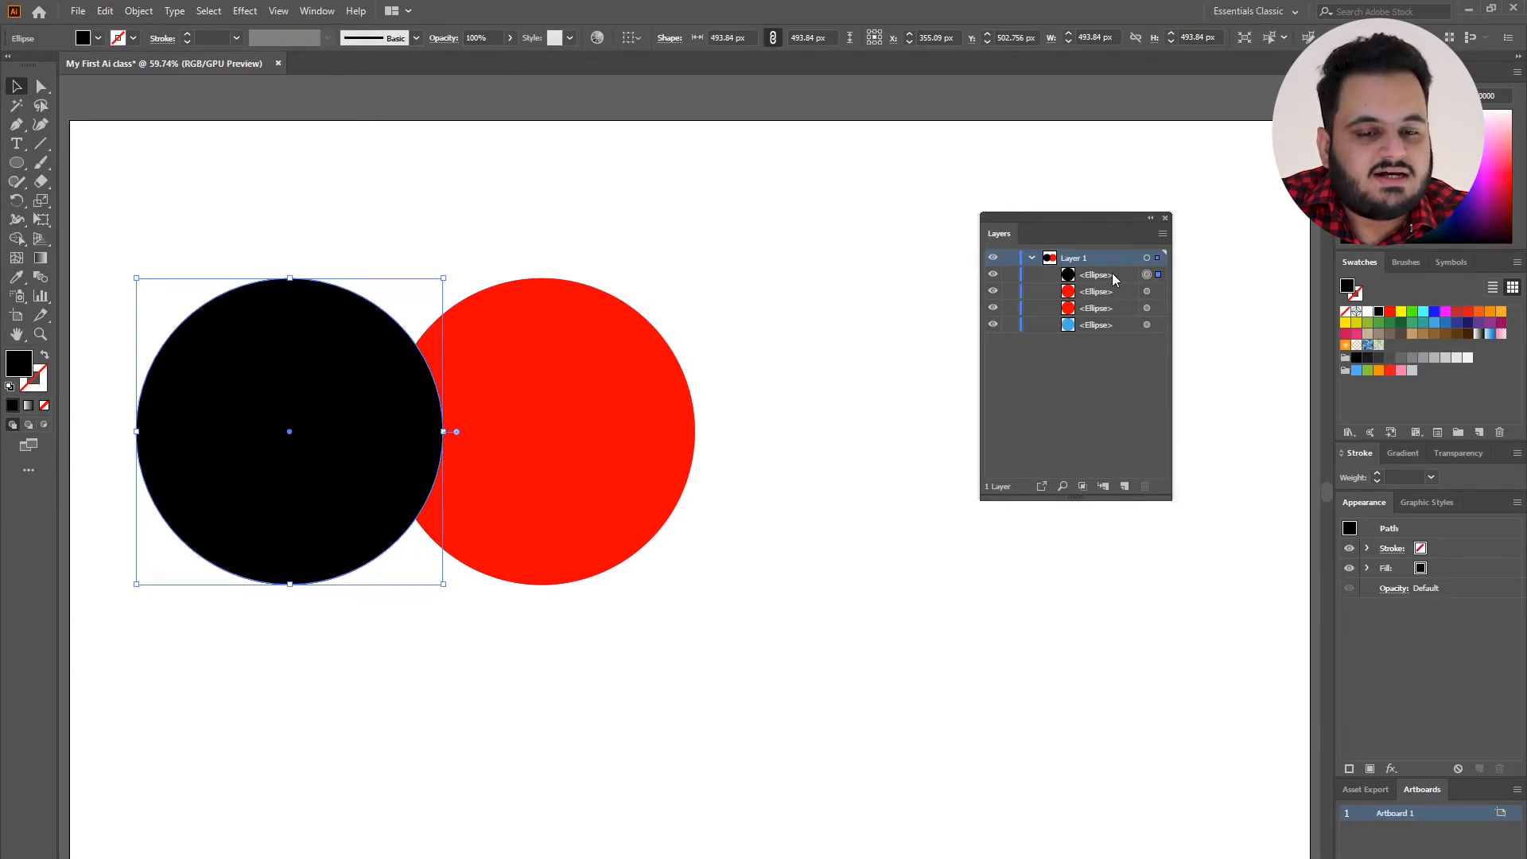
left_click_drag(1112, 278, 1117, 338)
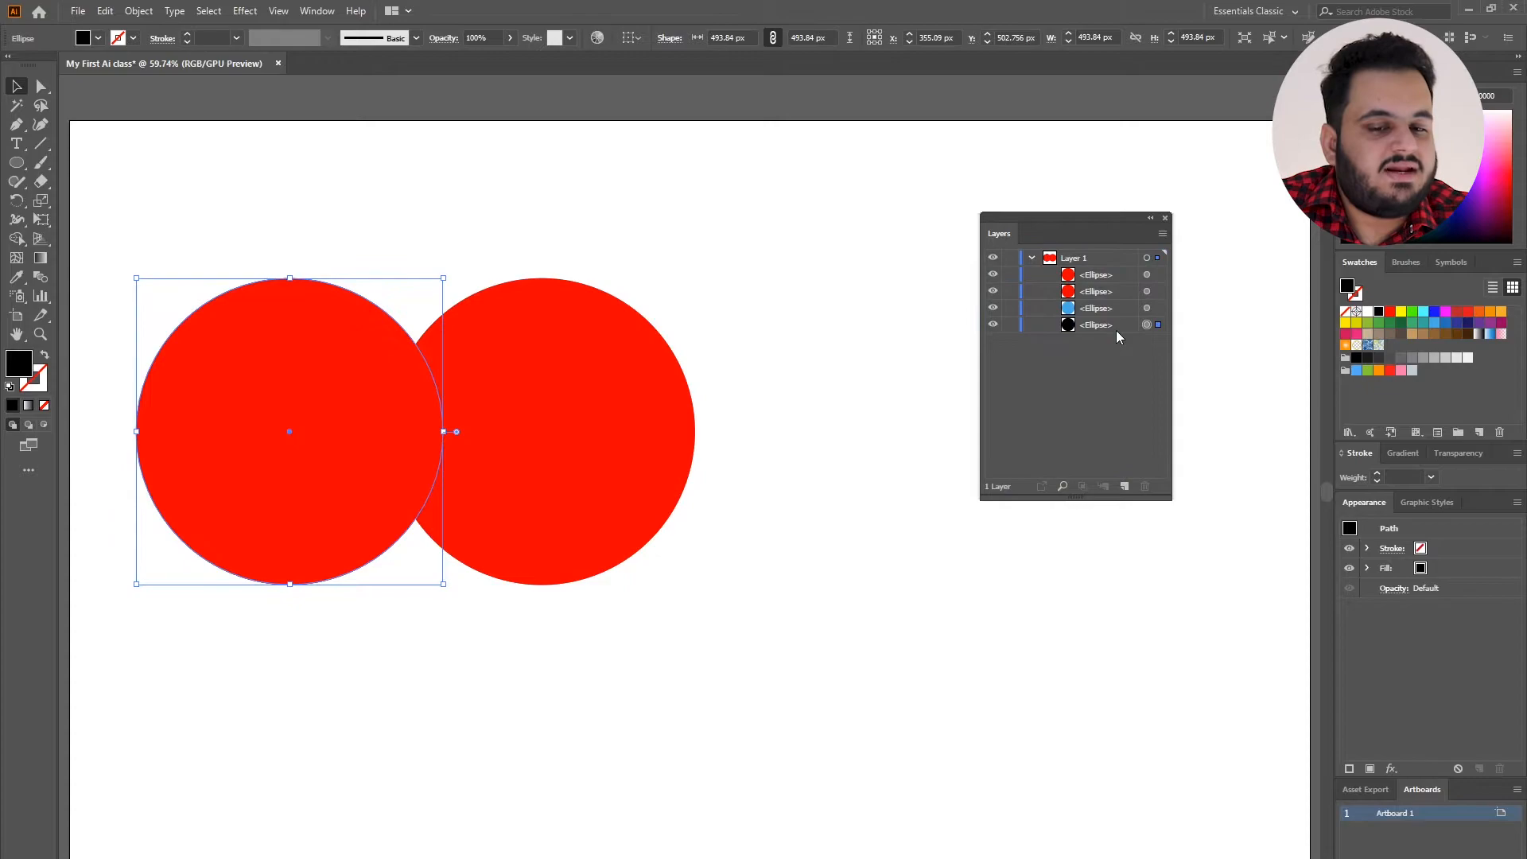
key("ctrl+z")
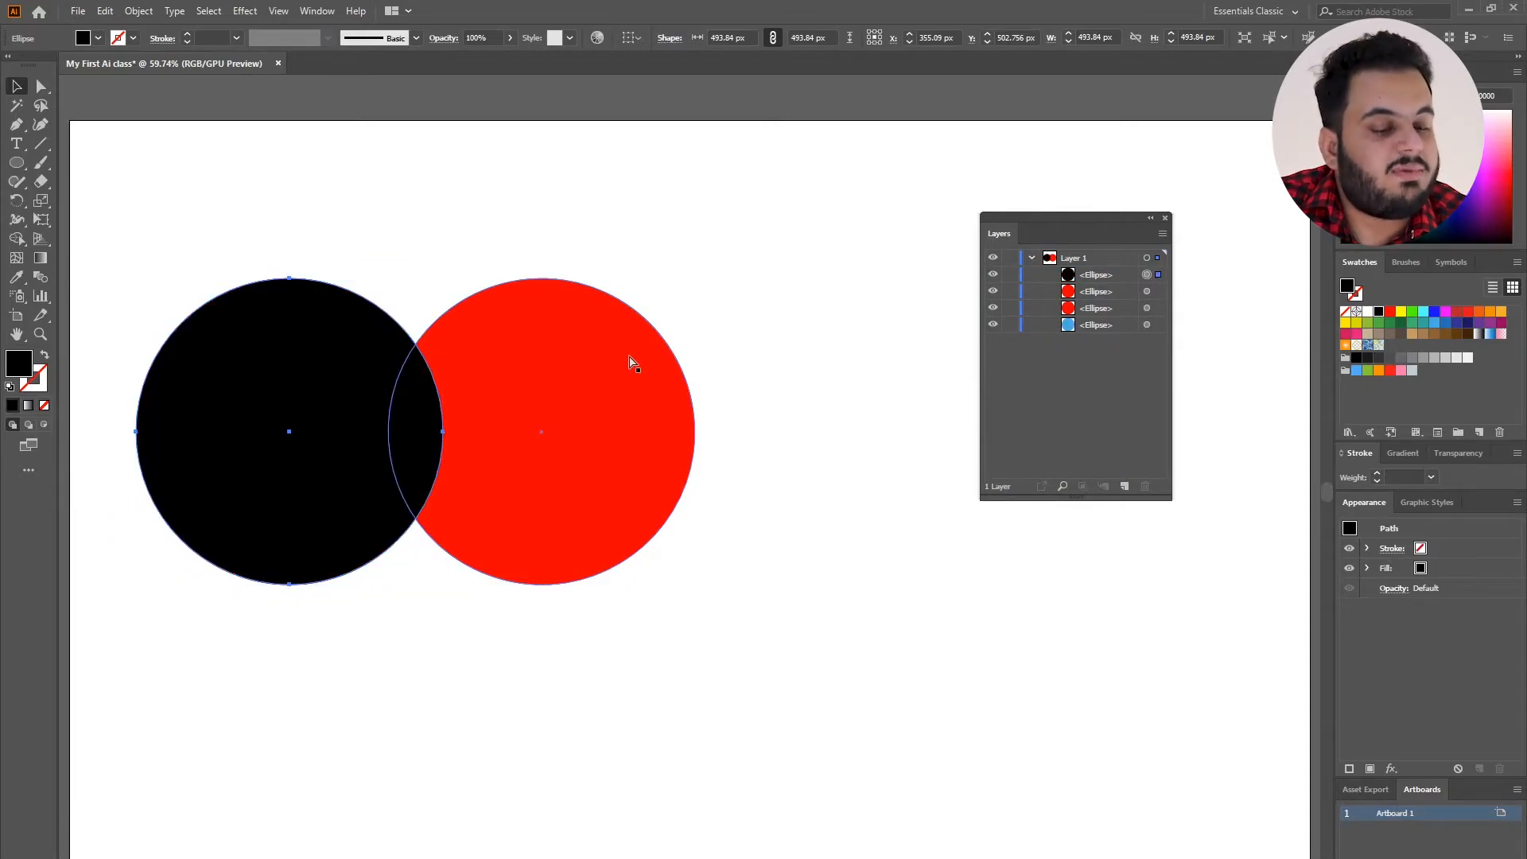
Send the black circle behind all other circles with the Arrange command Send to Back.
left_click(401, 382)
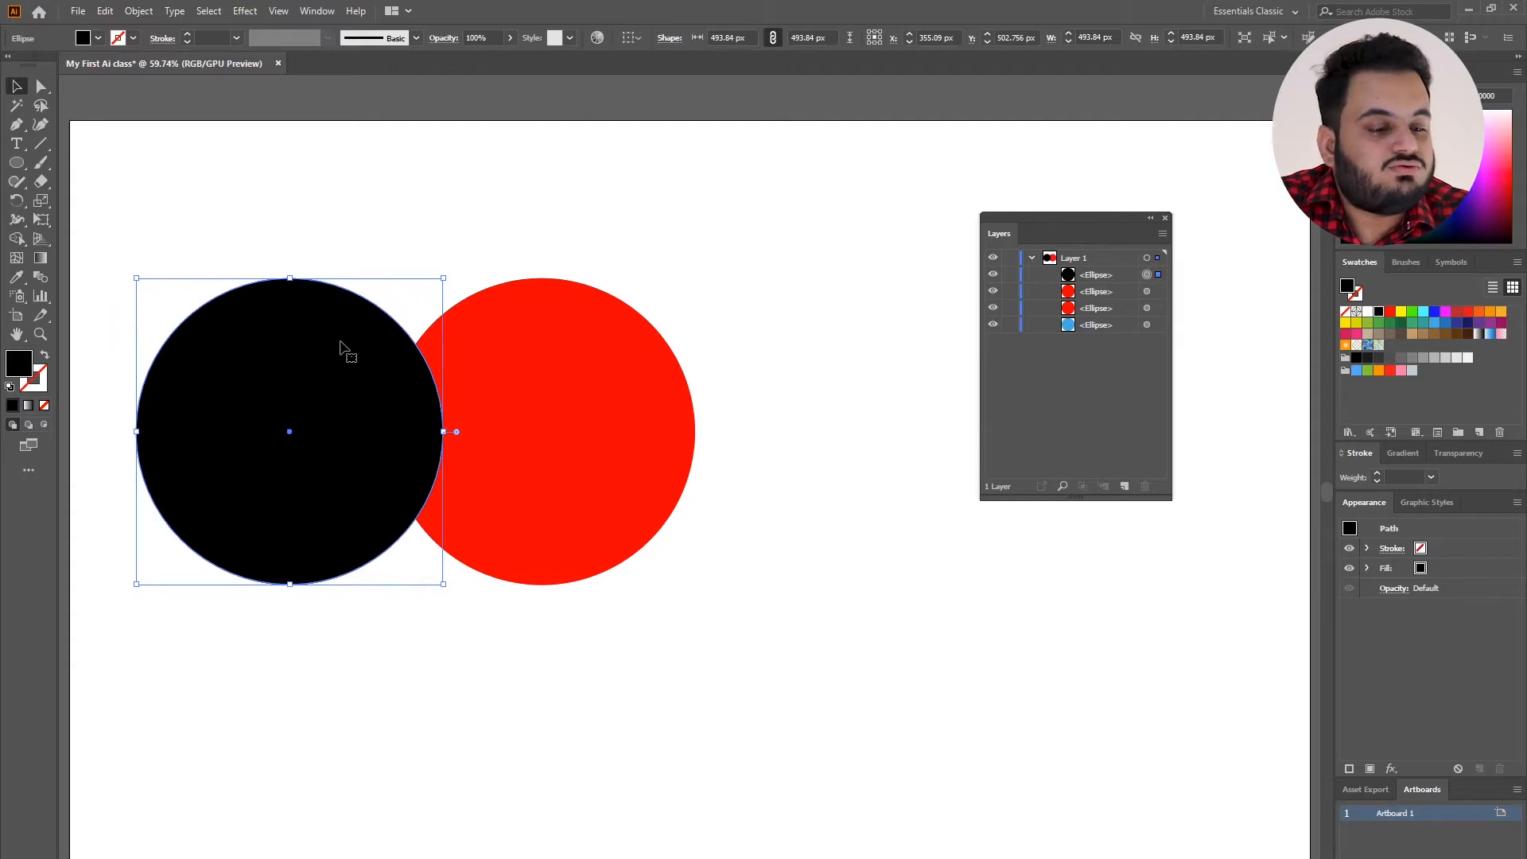
right_click(340, 344)
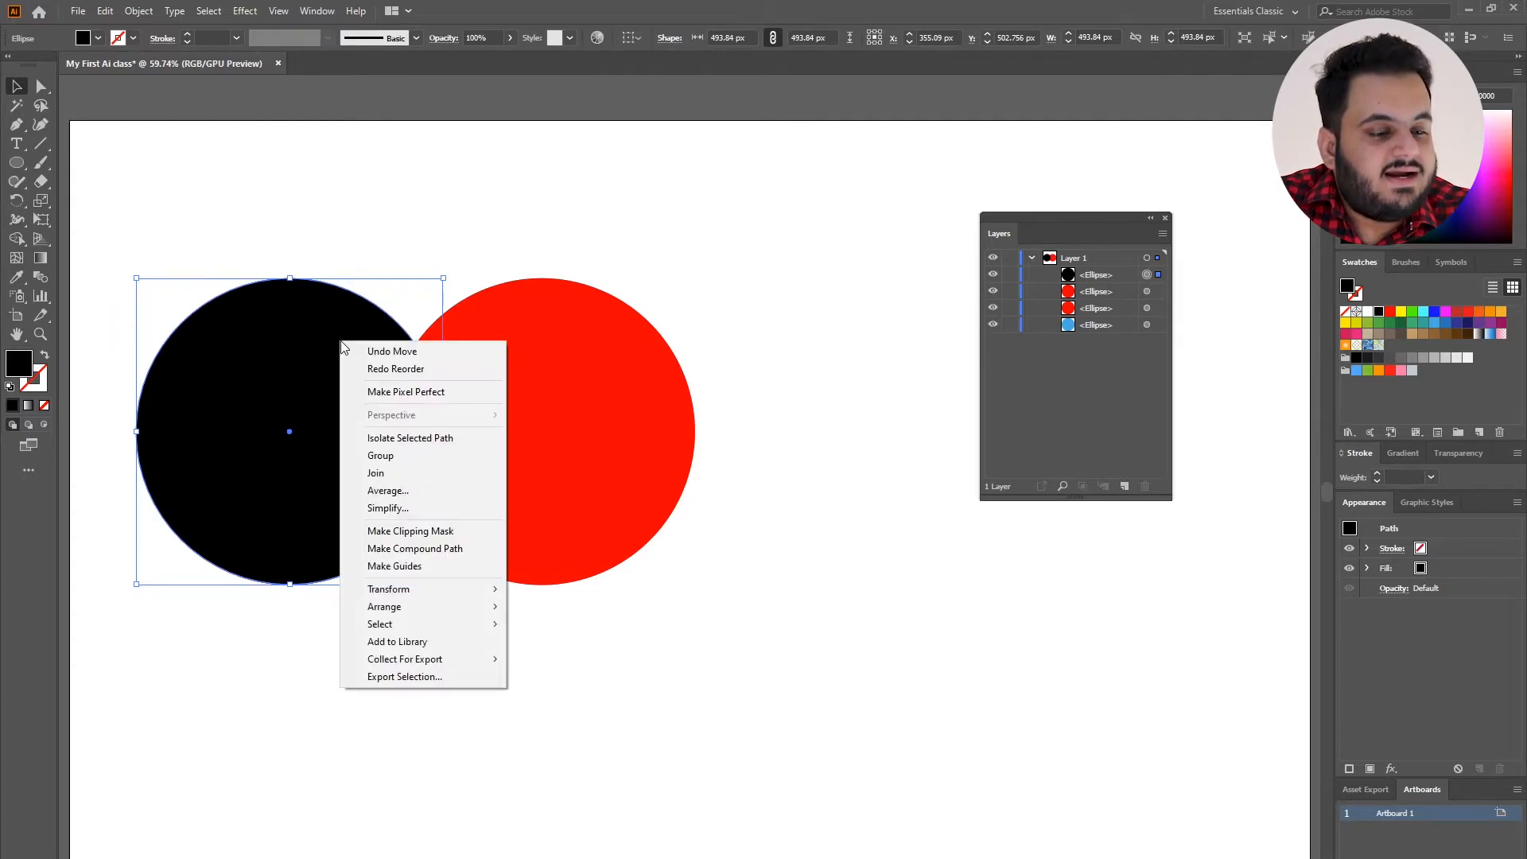
mouse_move(458, 604)
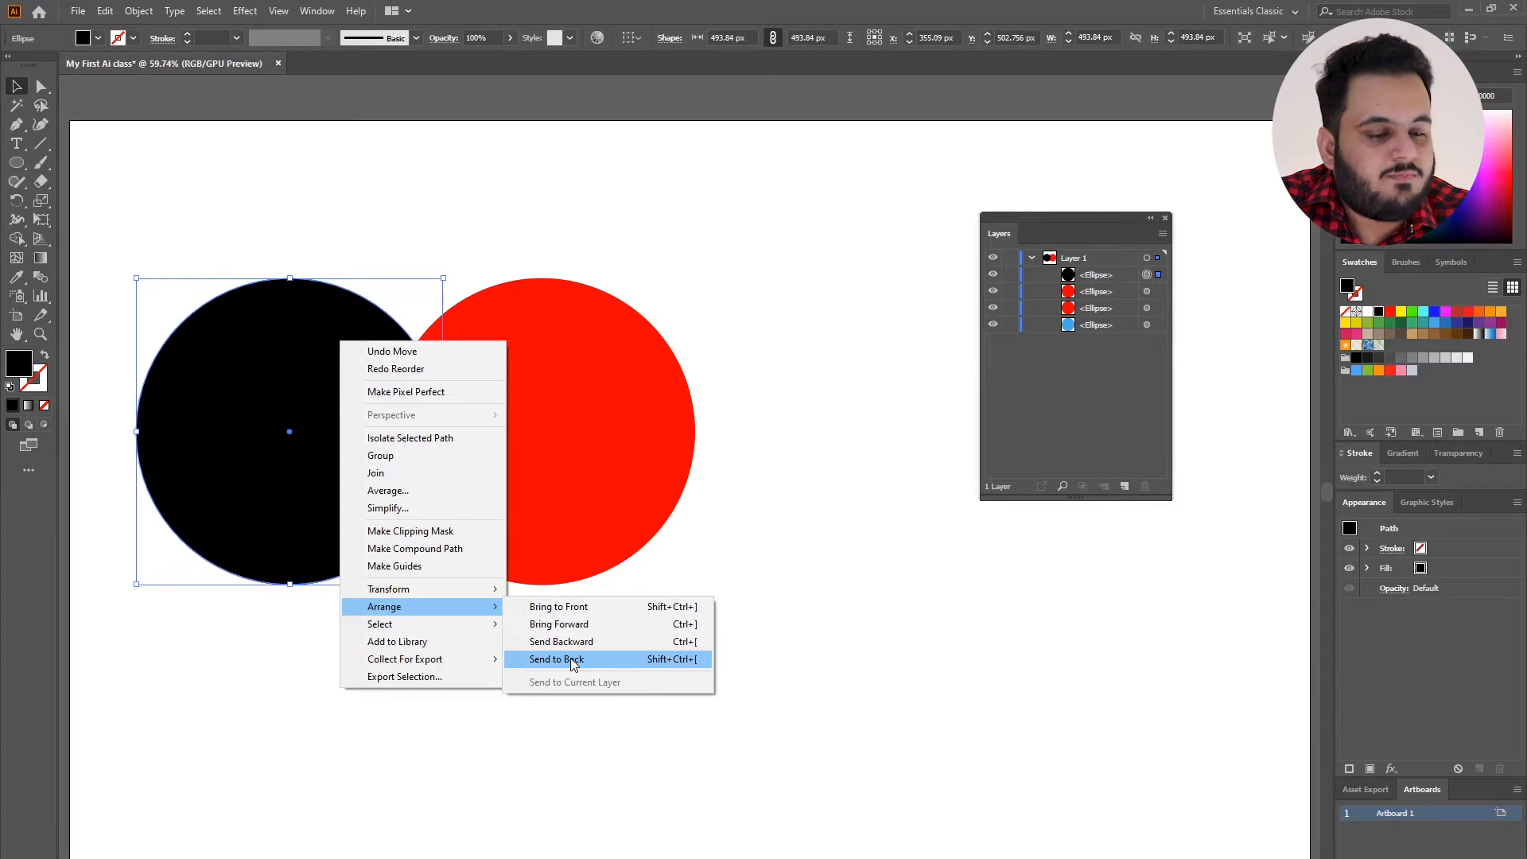
left_click(572, 663)
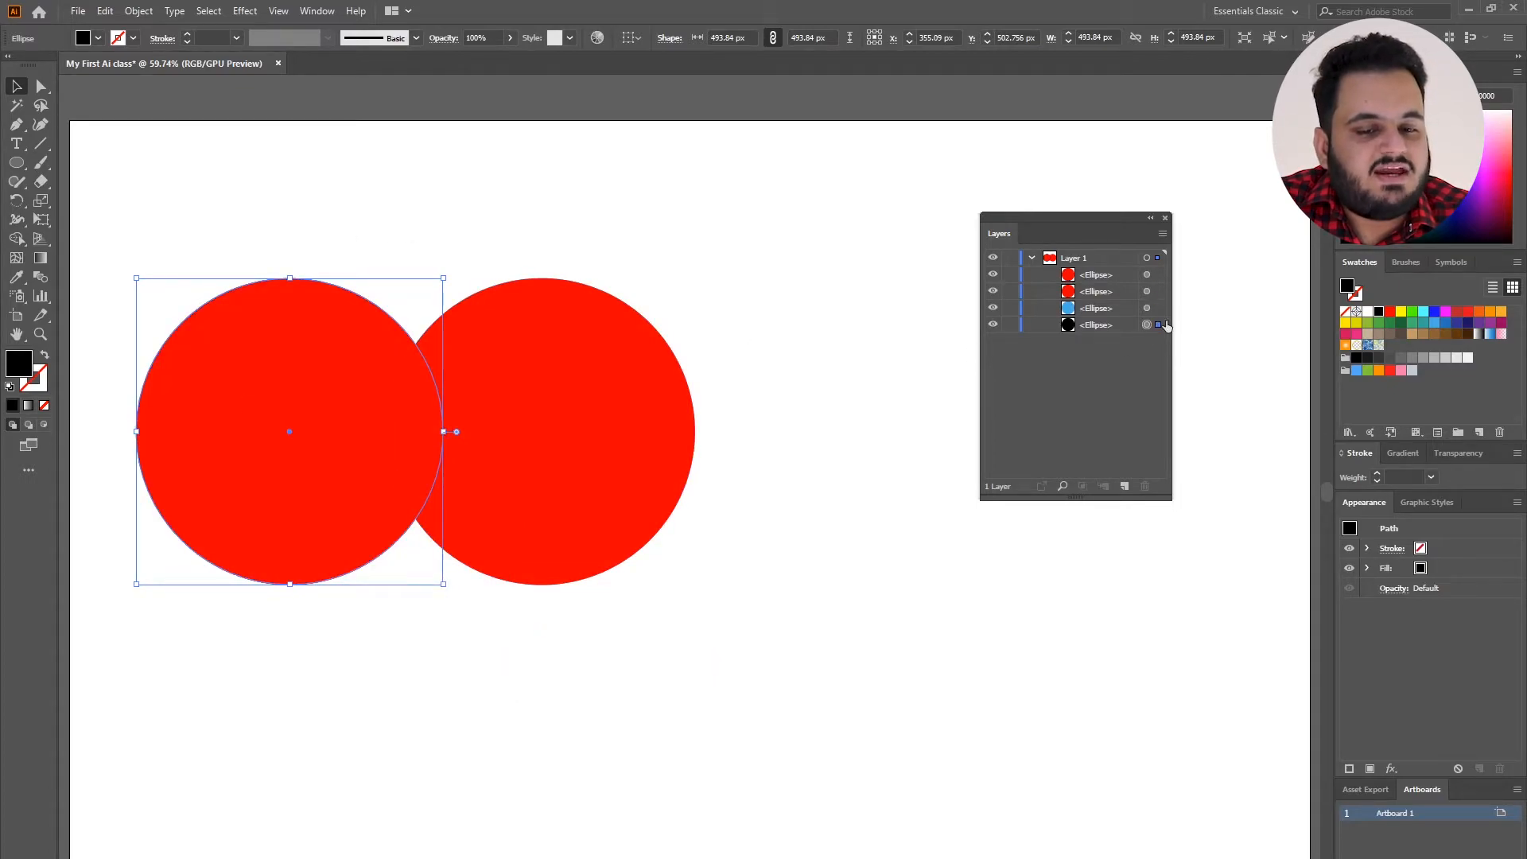
Align all four circles on their horizontal centres so they form a single stack.
left_click_drag(204, 199, 677, 459)
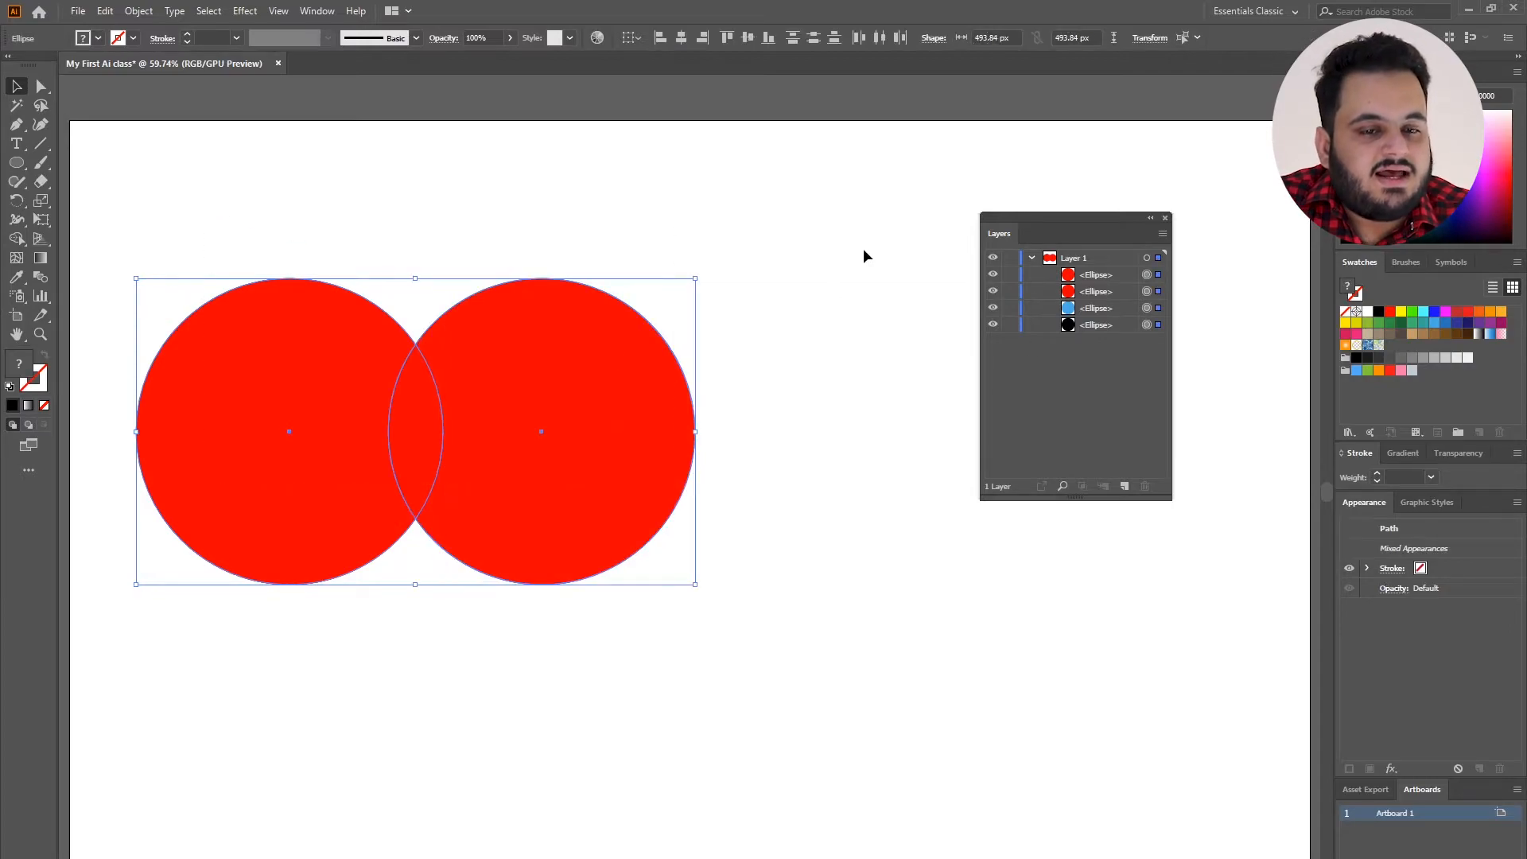
left_click(683, 41)
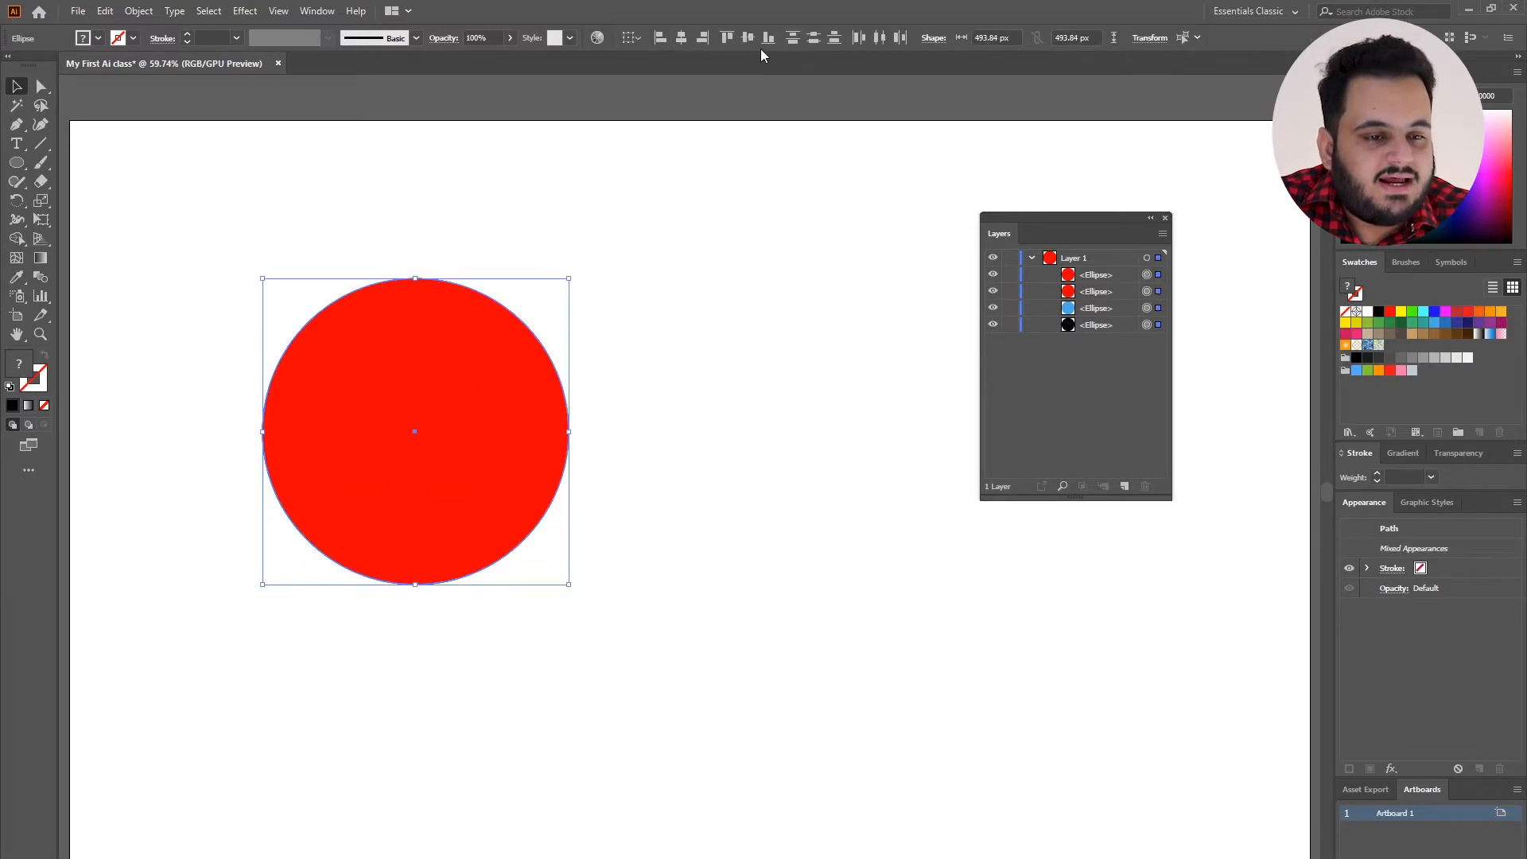
left_click(852, 309)
Recolour the topmost ellipse in Layer 1 with the darker red swatch.
left_click(1148, 275)
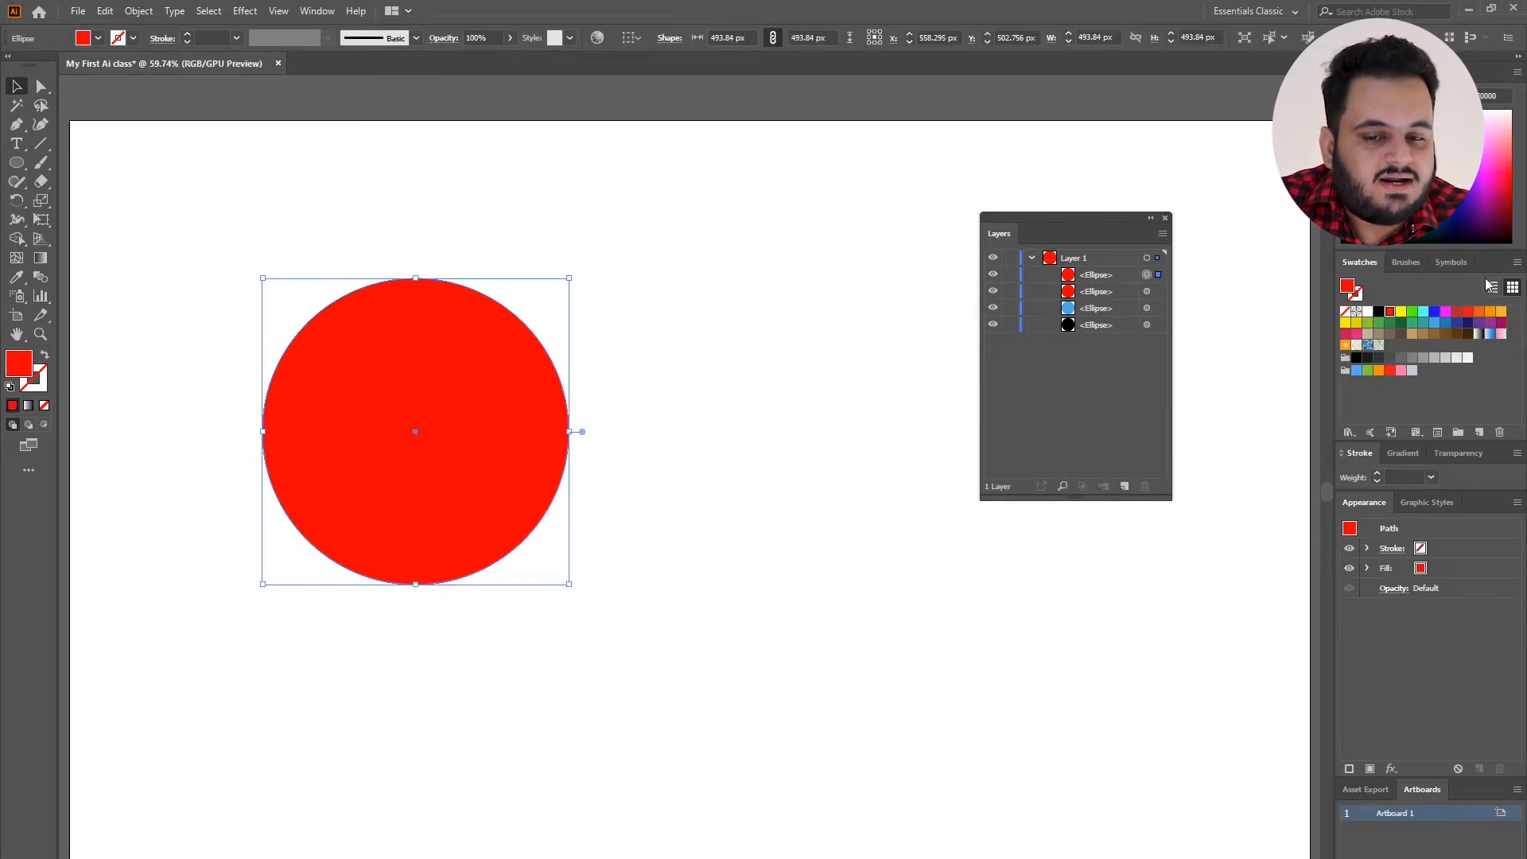
left_click(1455, 312)
left_click(724, 273)
left_click(404, 400)
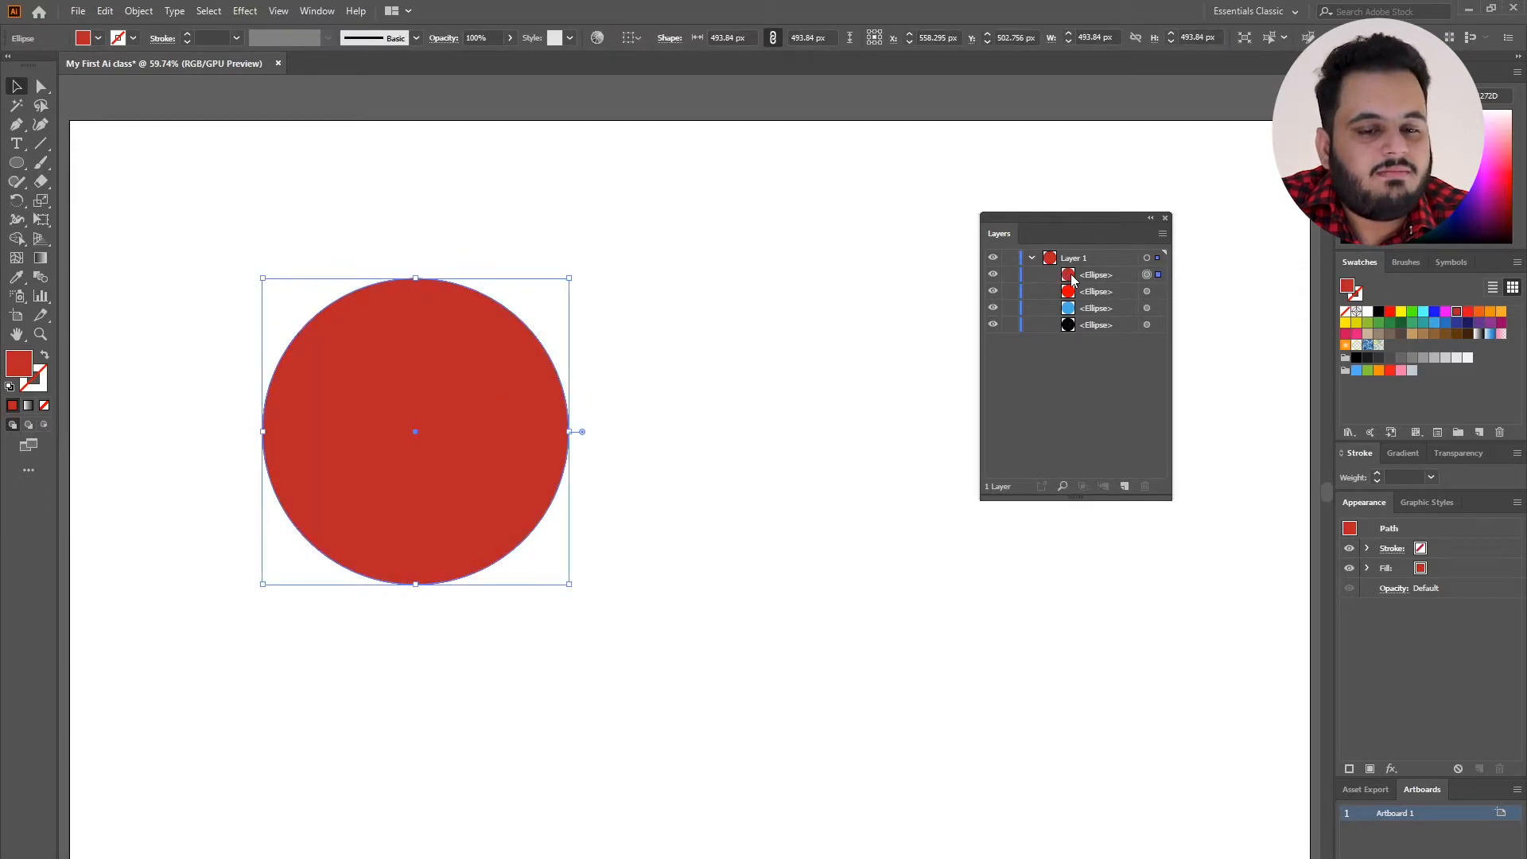
Spread the dark red circle to the lower right, the bright red to the upper right and the blue to the lower left, uncovering the black circle.
left_click(1148, 291)
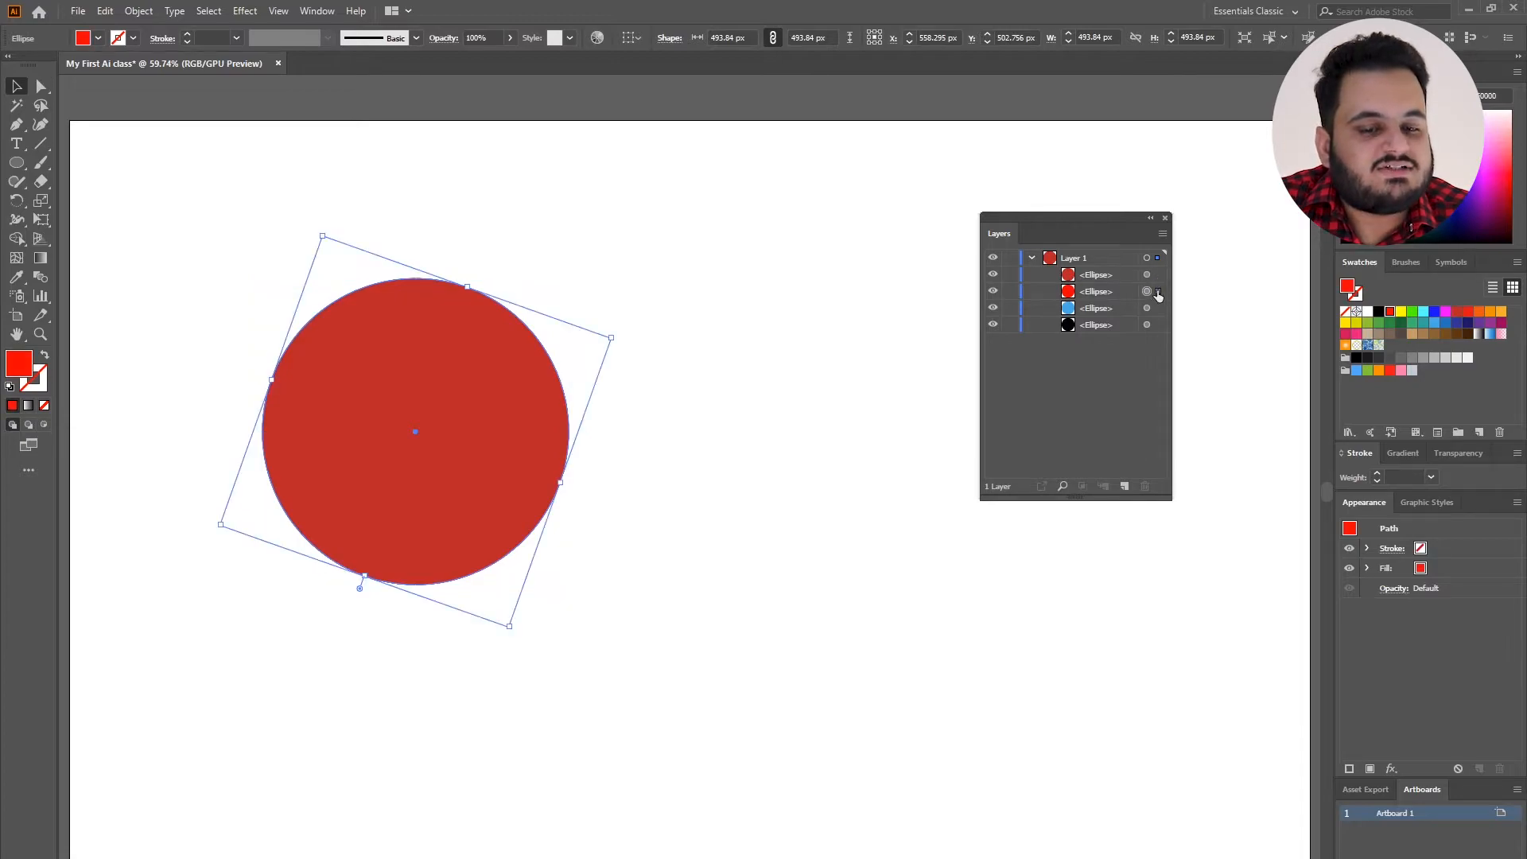
left_click_drag(449, 487, 579, 564)
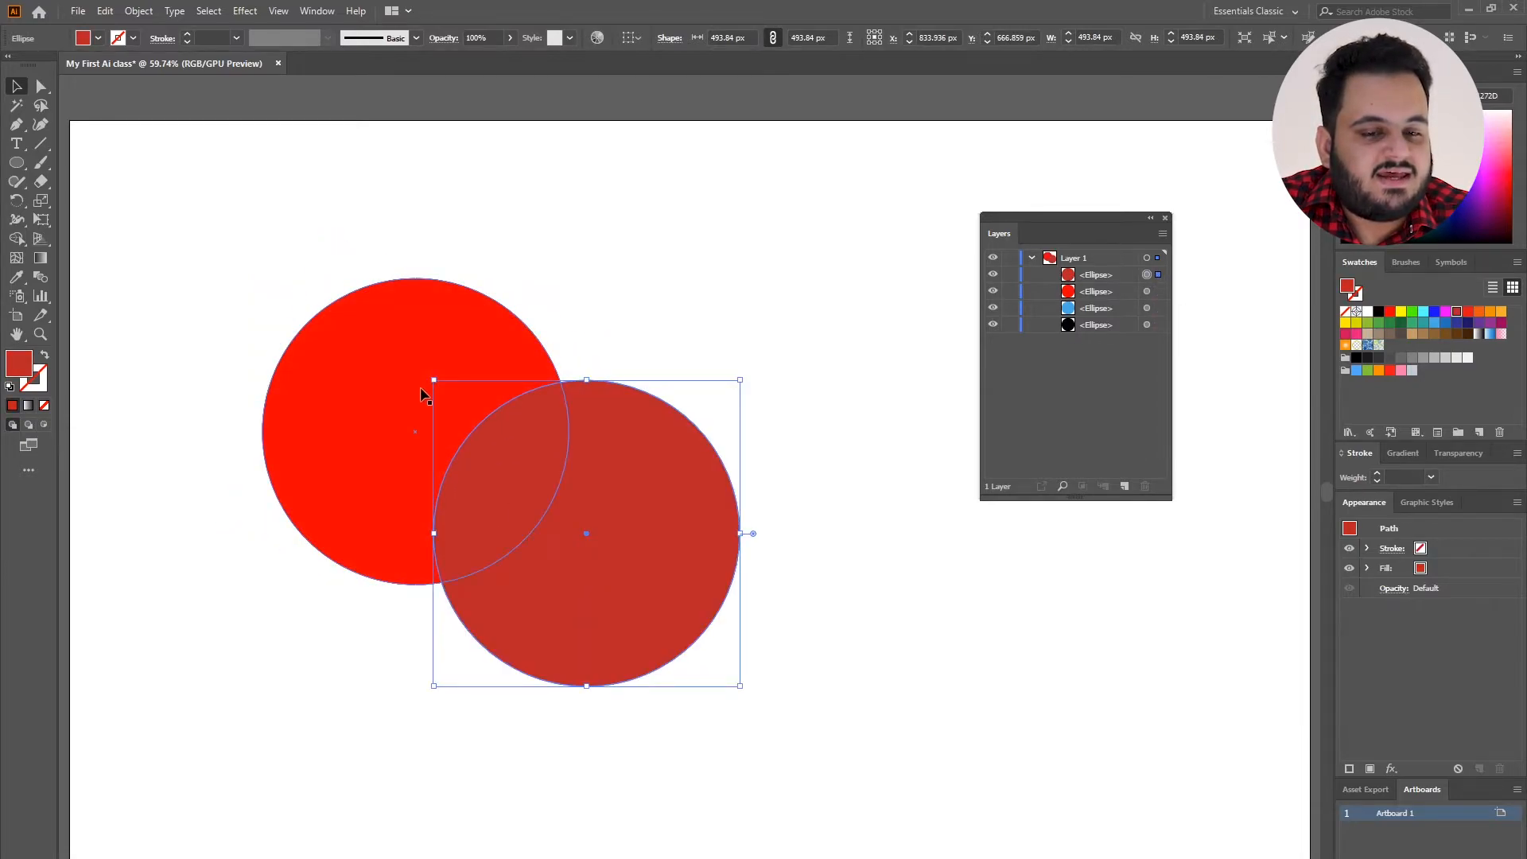
left_click(1147, 291)
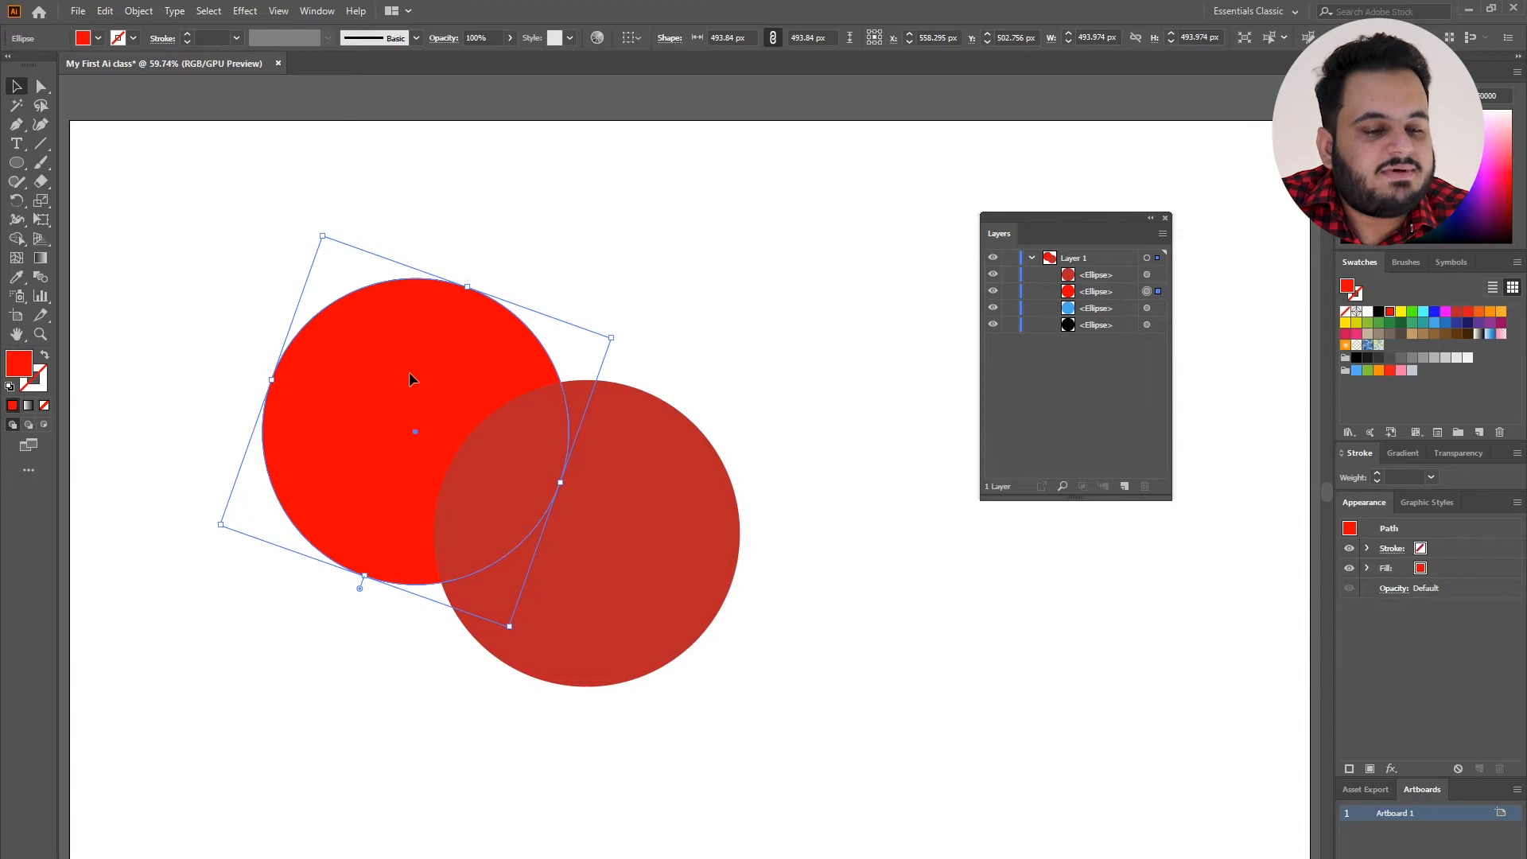
left_click_drag(402, 383, 607, 249)
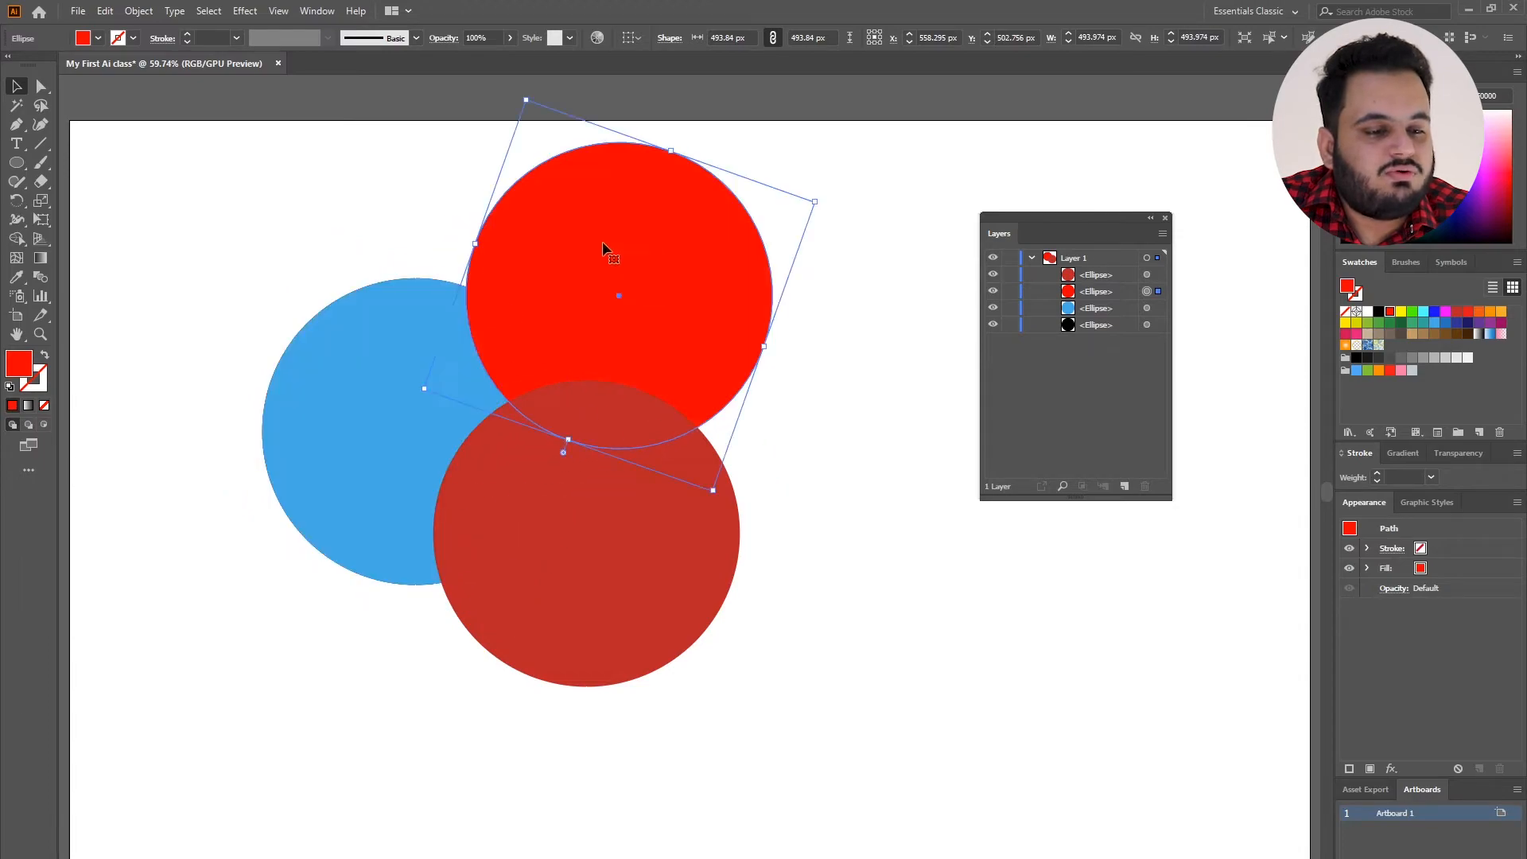
left_click(1148, 308)
left_click_drag(370, 420, 207, 478)
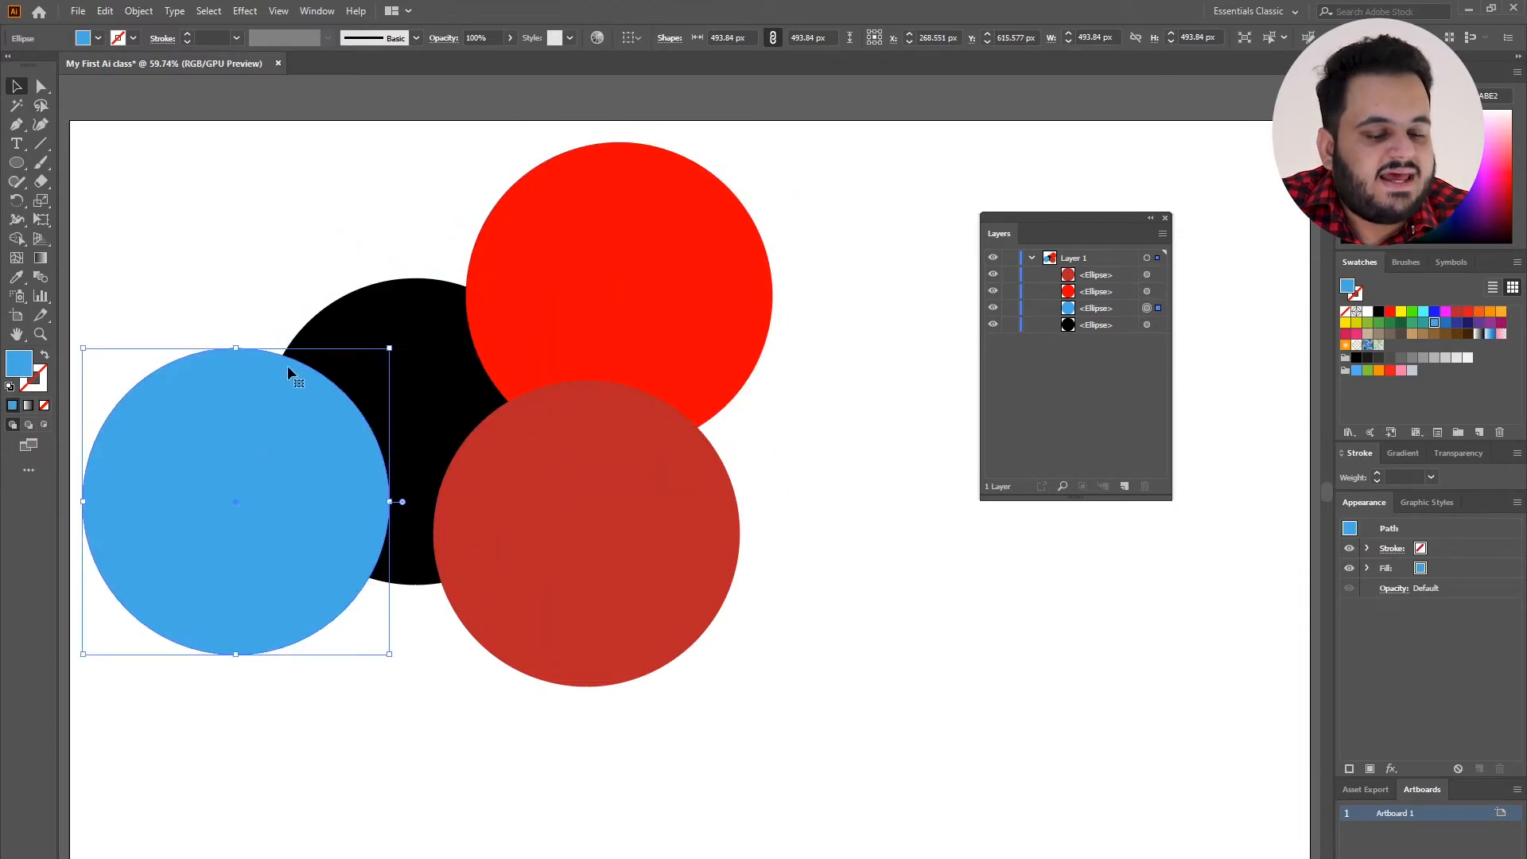
left_click_drag(269, 217, 617, 590)
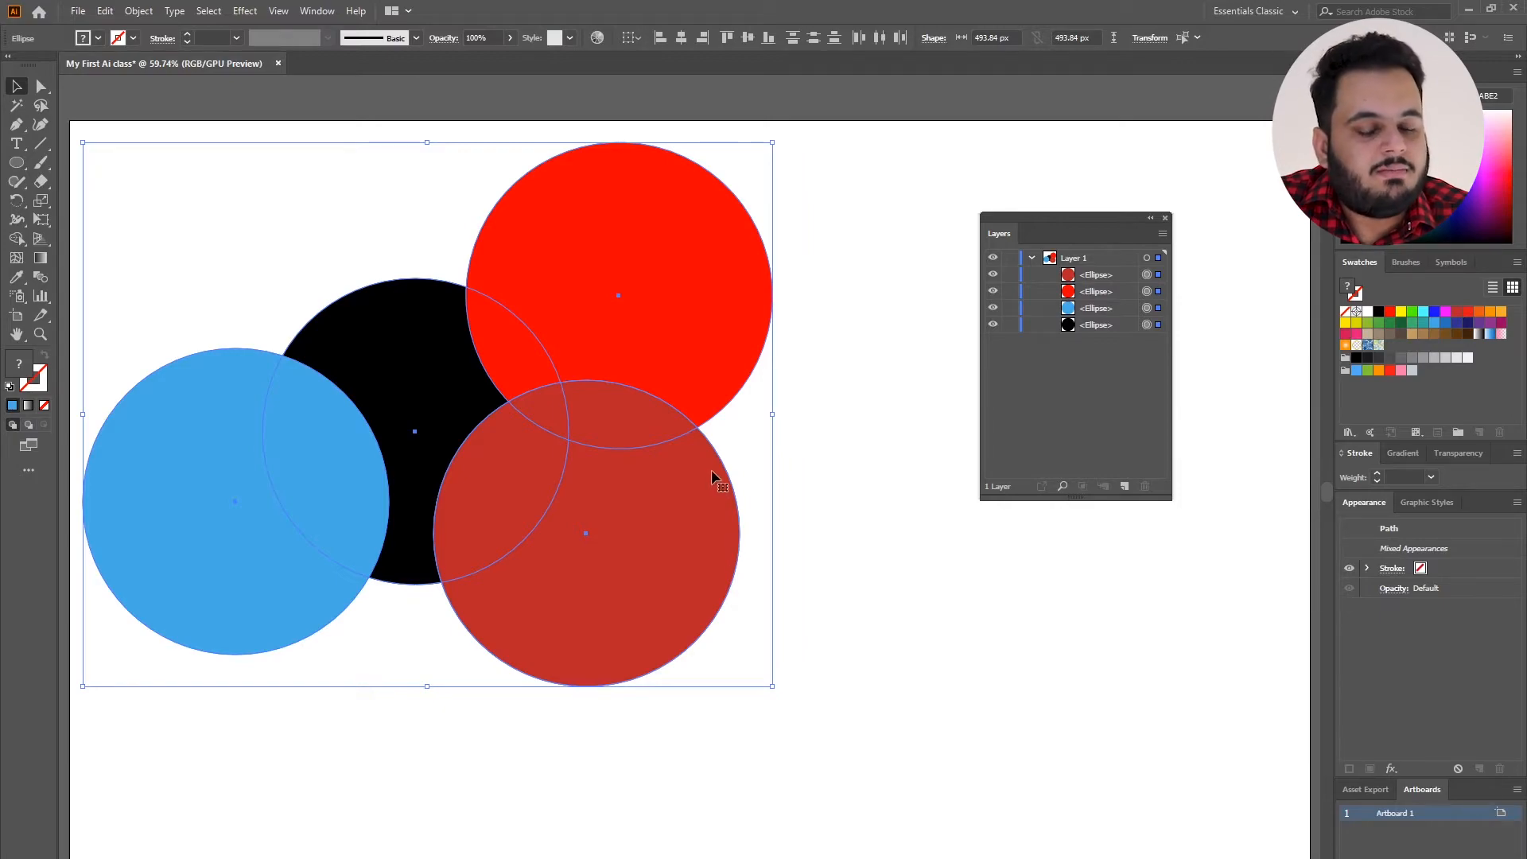
left_click(828, 421)
left_click_drag(286, 240, 700, 566)
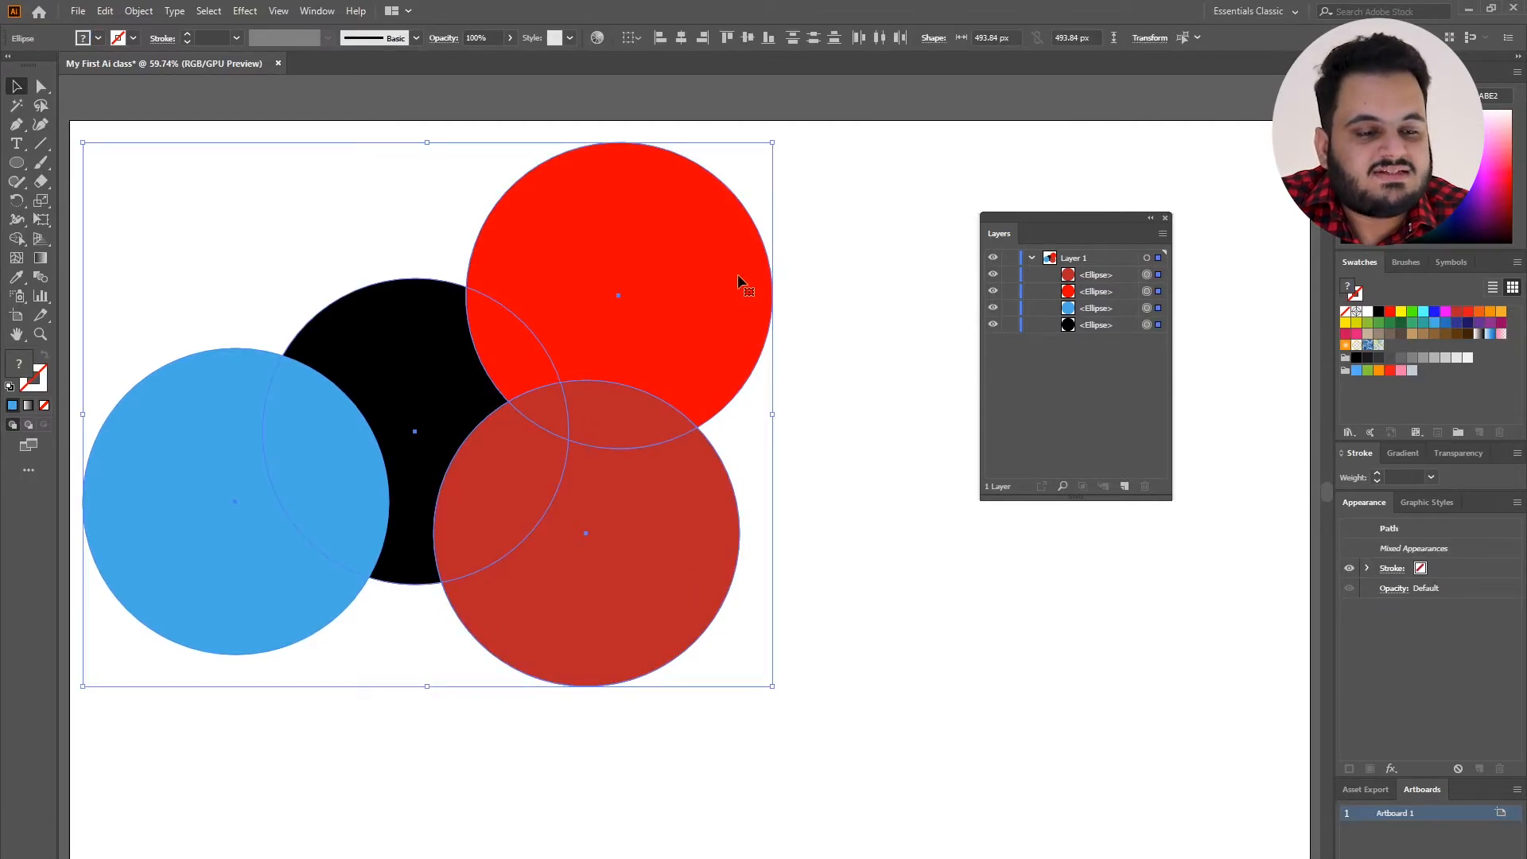
left_click(828, 310)
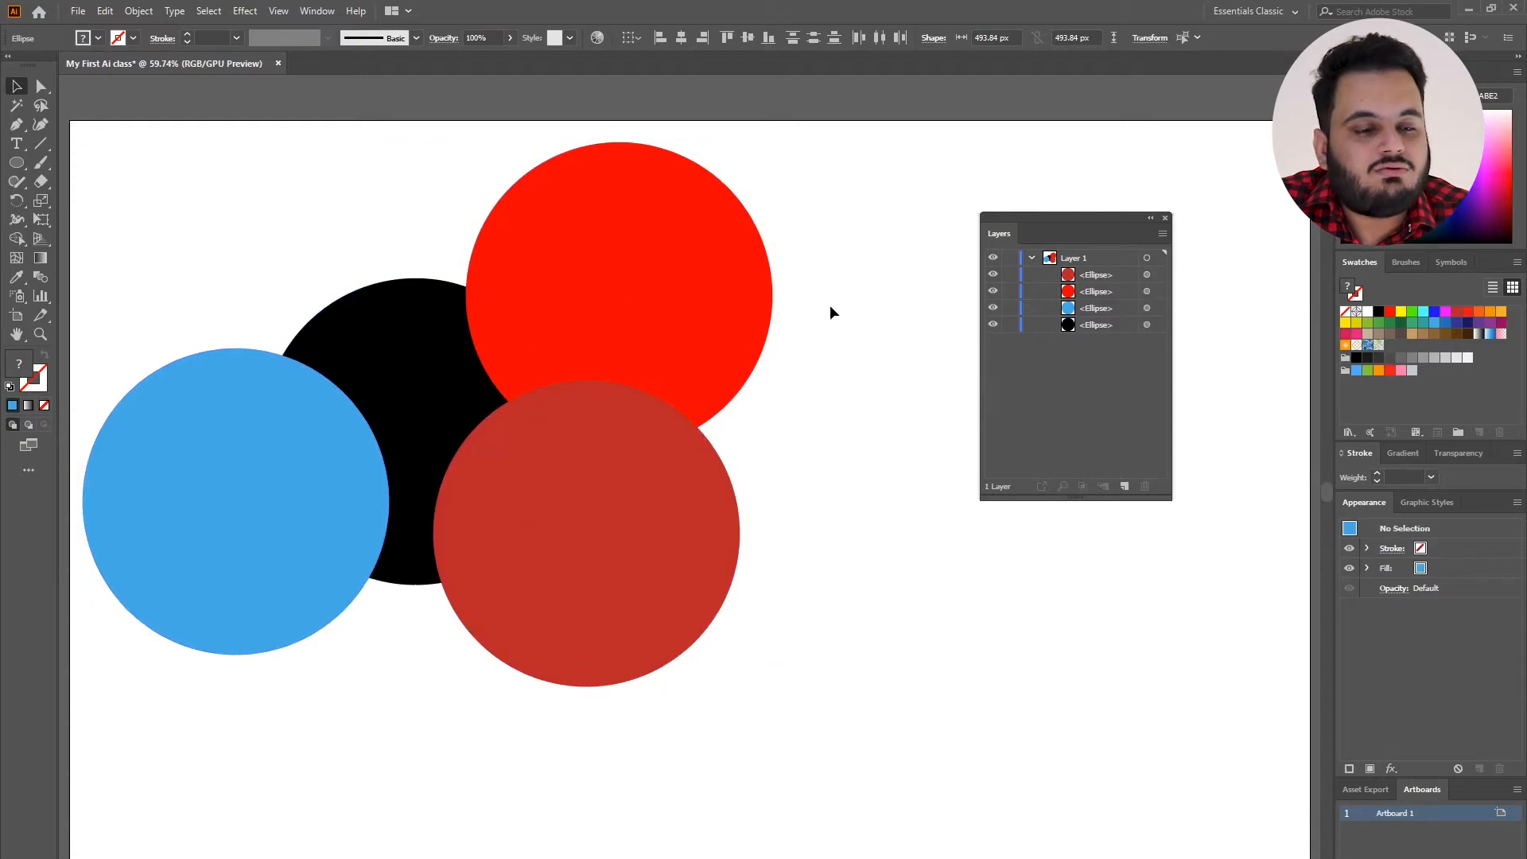
Remove the dark red, blue and black circles, keeping only the bright red circle.
left_click(512, 522)
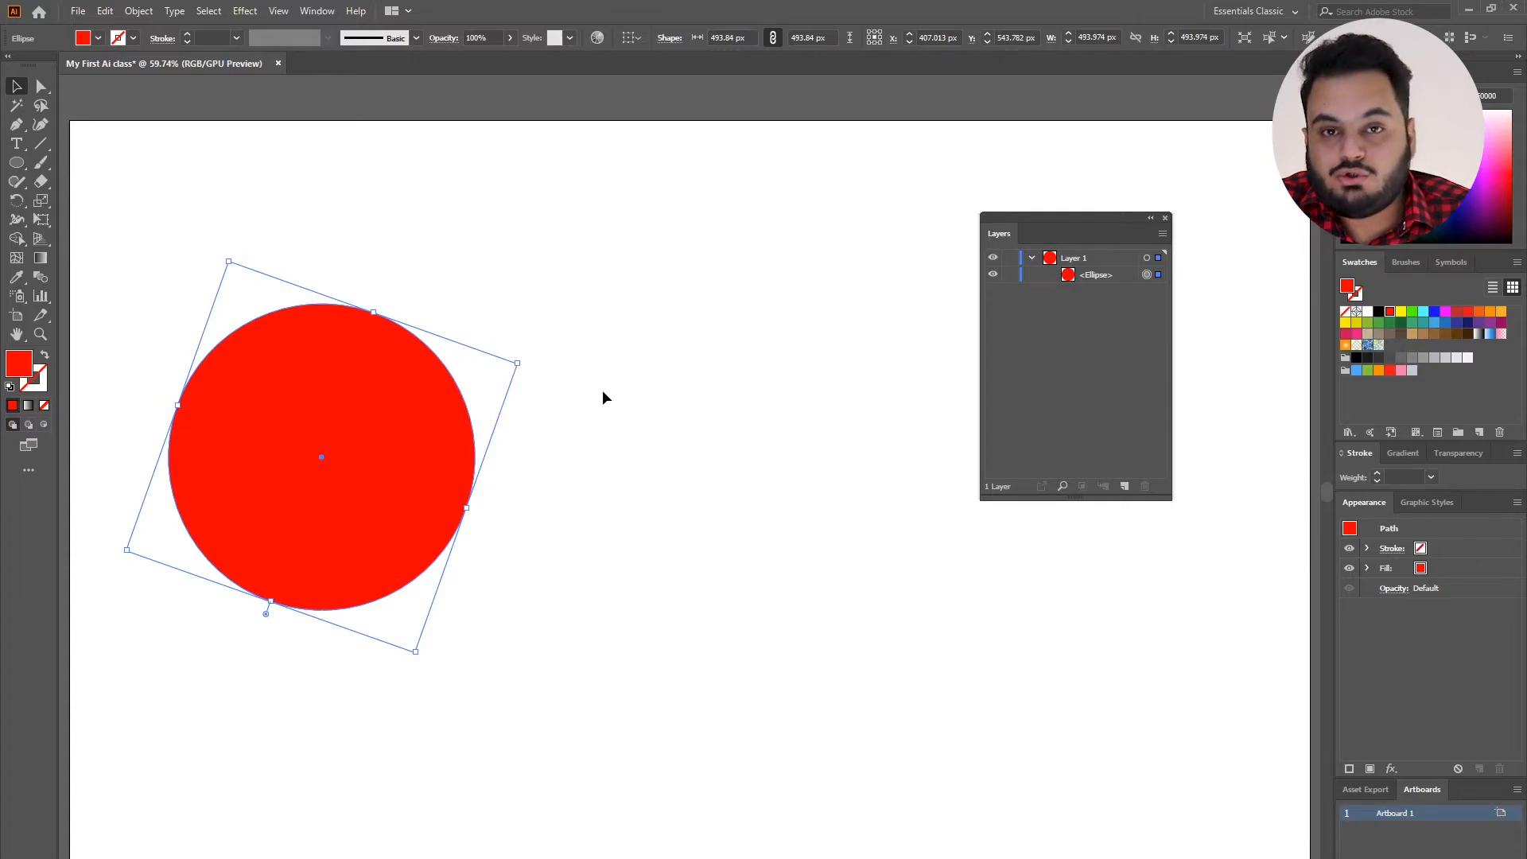
Lock the red ellipse inside Layer 1, and unlock it again.
left_click(1010, 275)
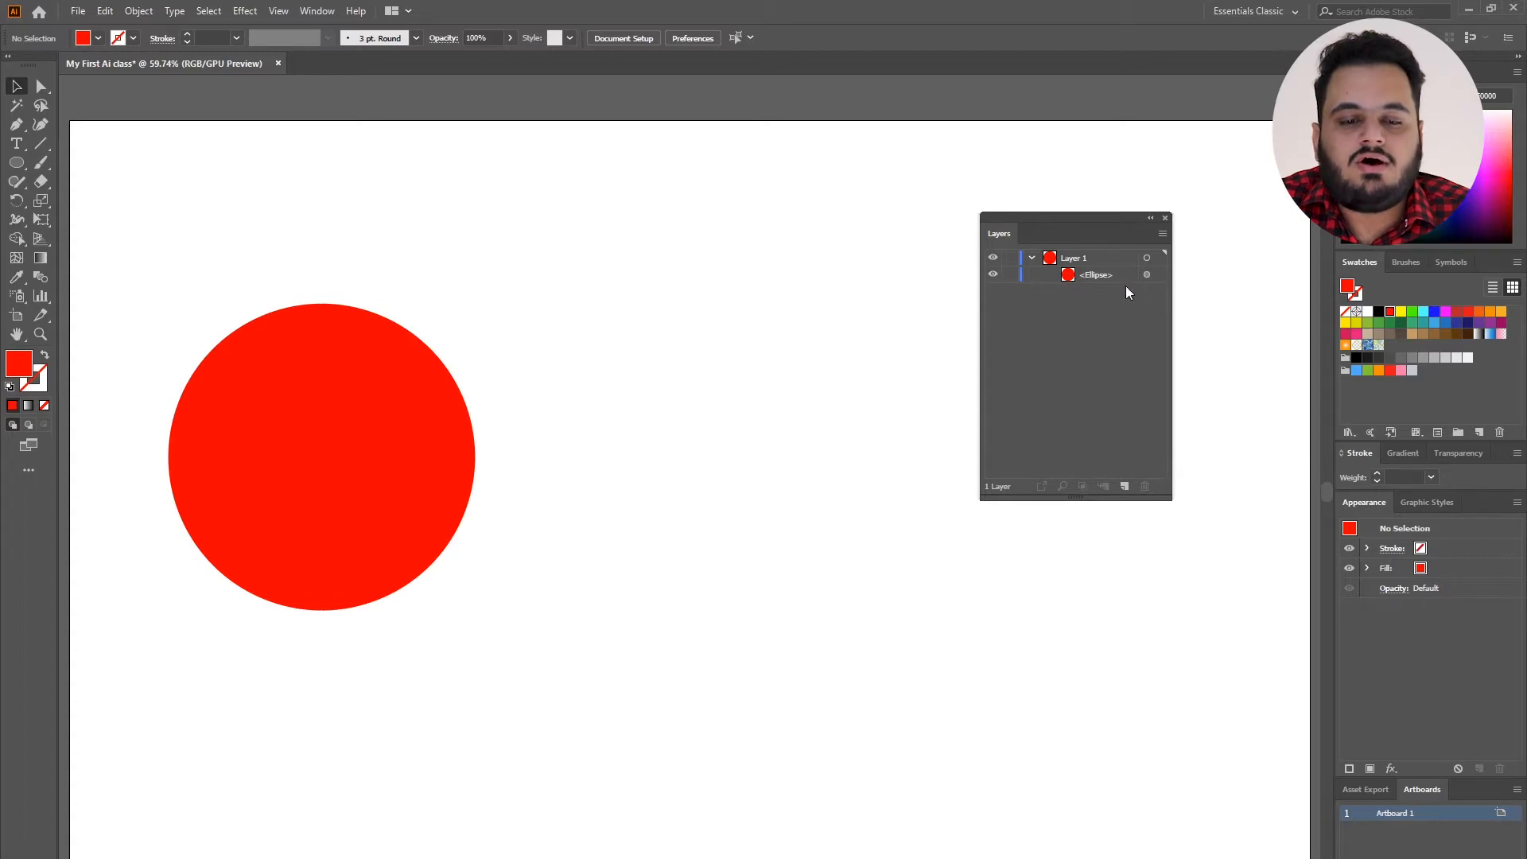
left_click(1146, 275)
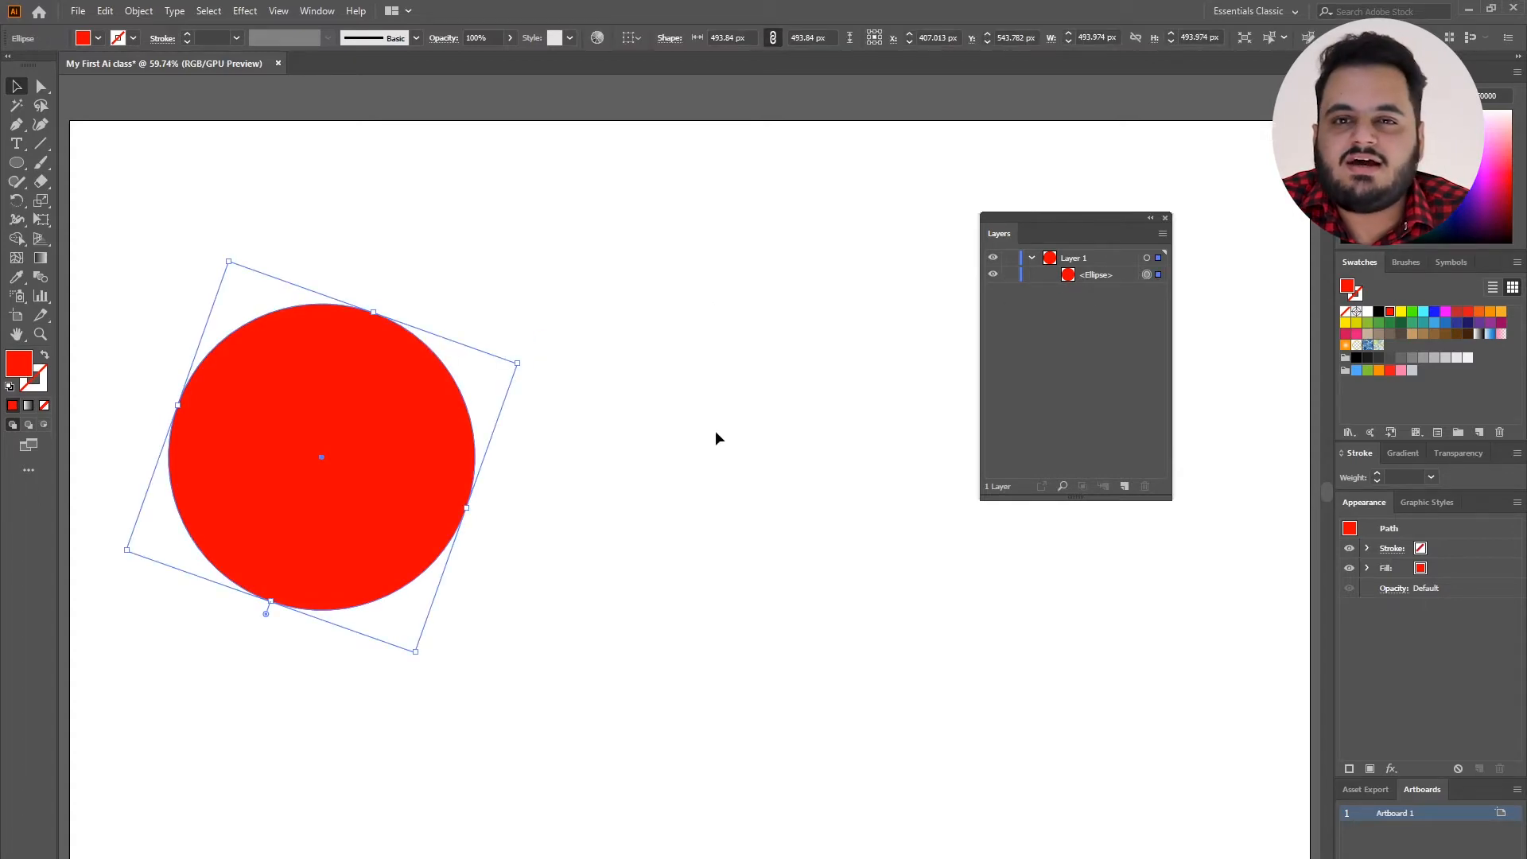
left_click(1011, 274)
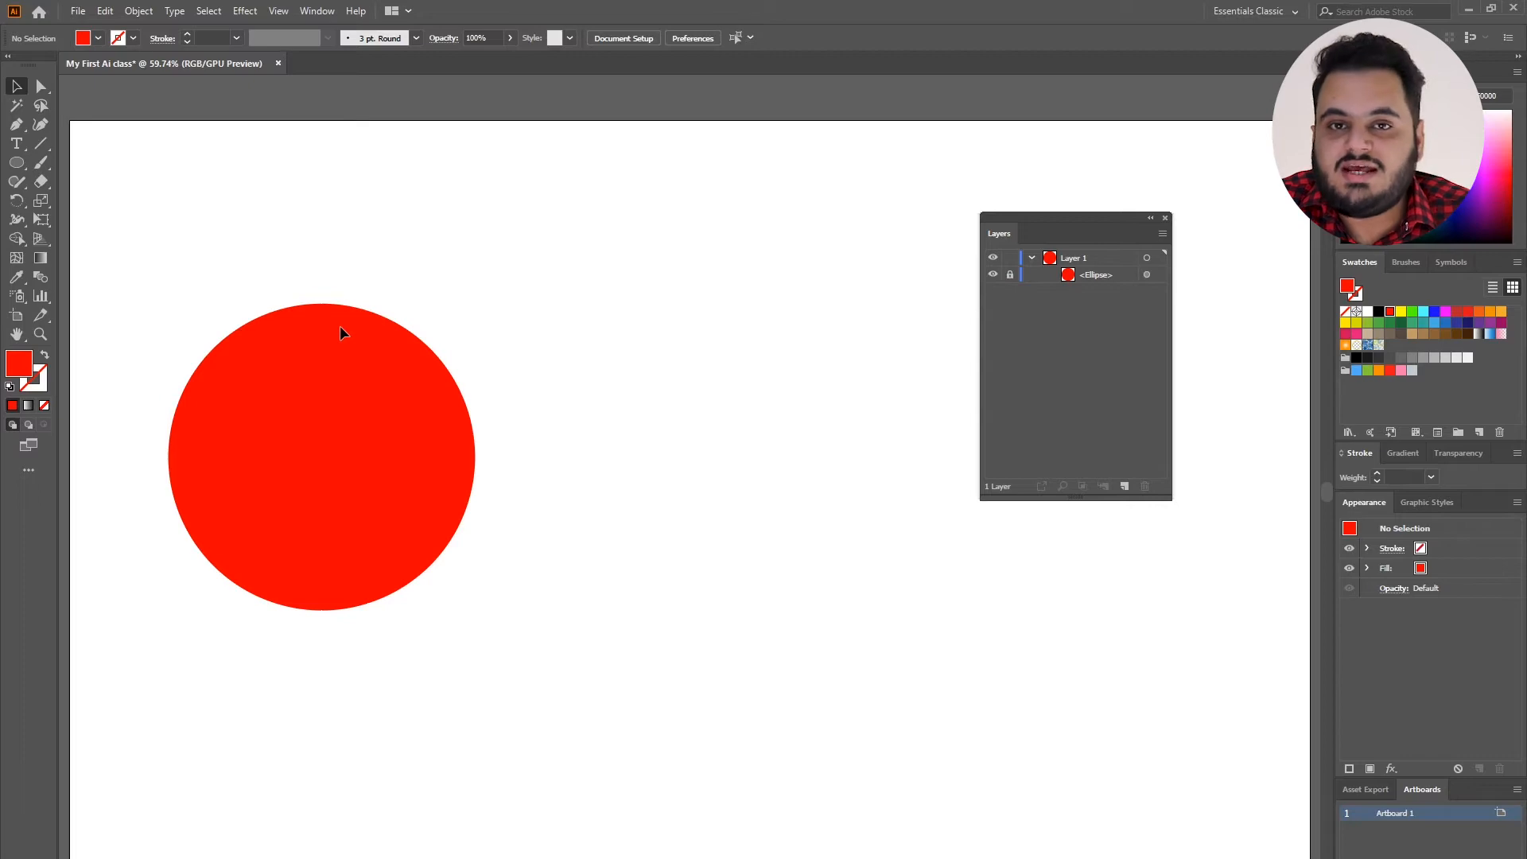
left_click(1010, 275)
Duplicate the red circle horizontally to its right, and hide and show the copy.
left_click_drag(388, 400, 784, 400, "alt")
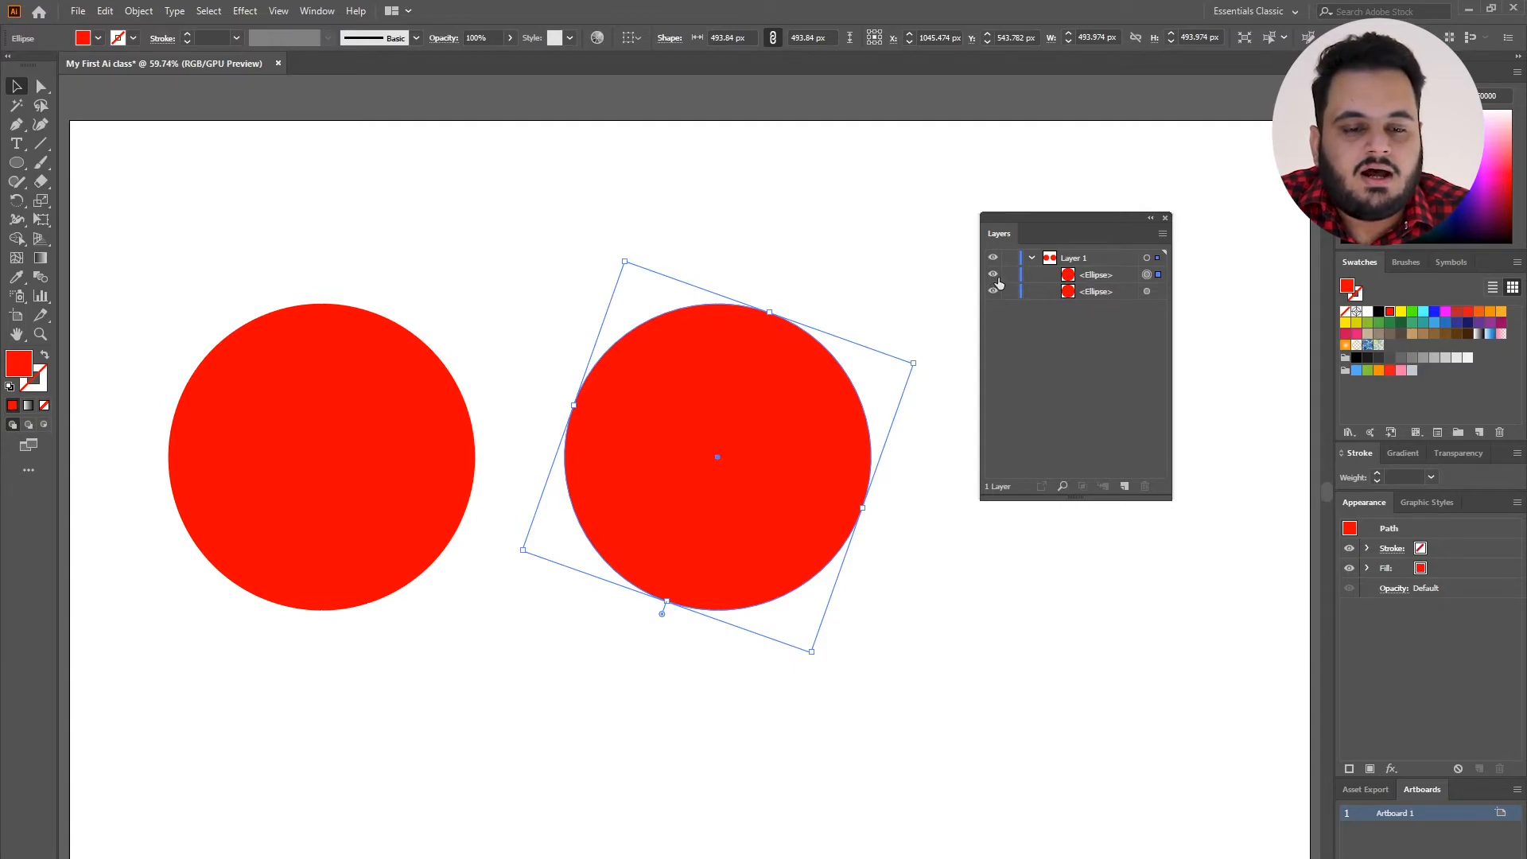
left_click(995, 276)
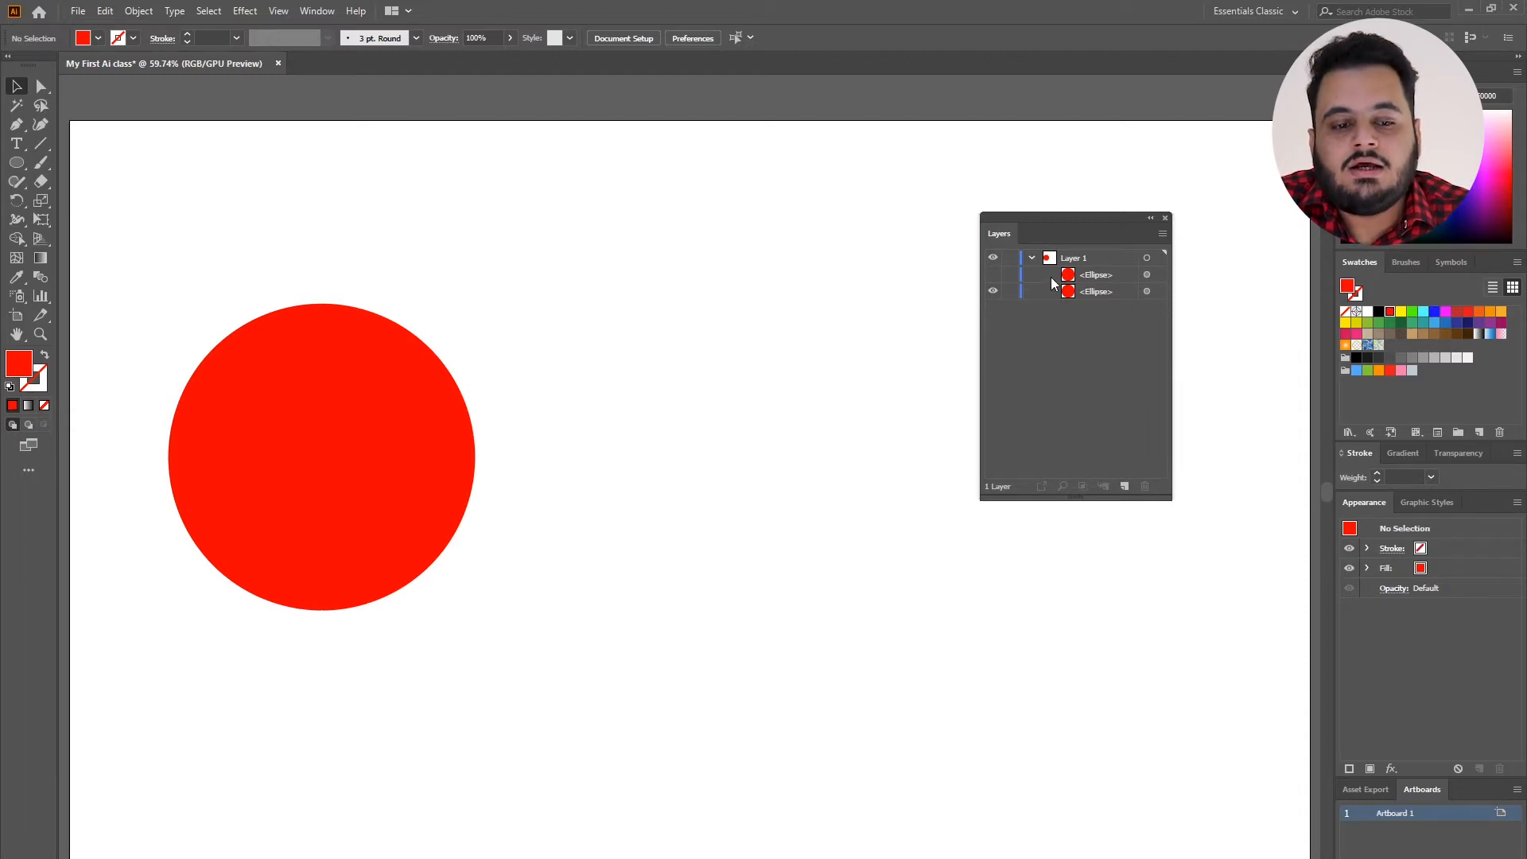
left_click(992, 274)
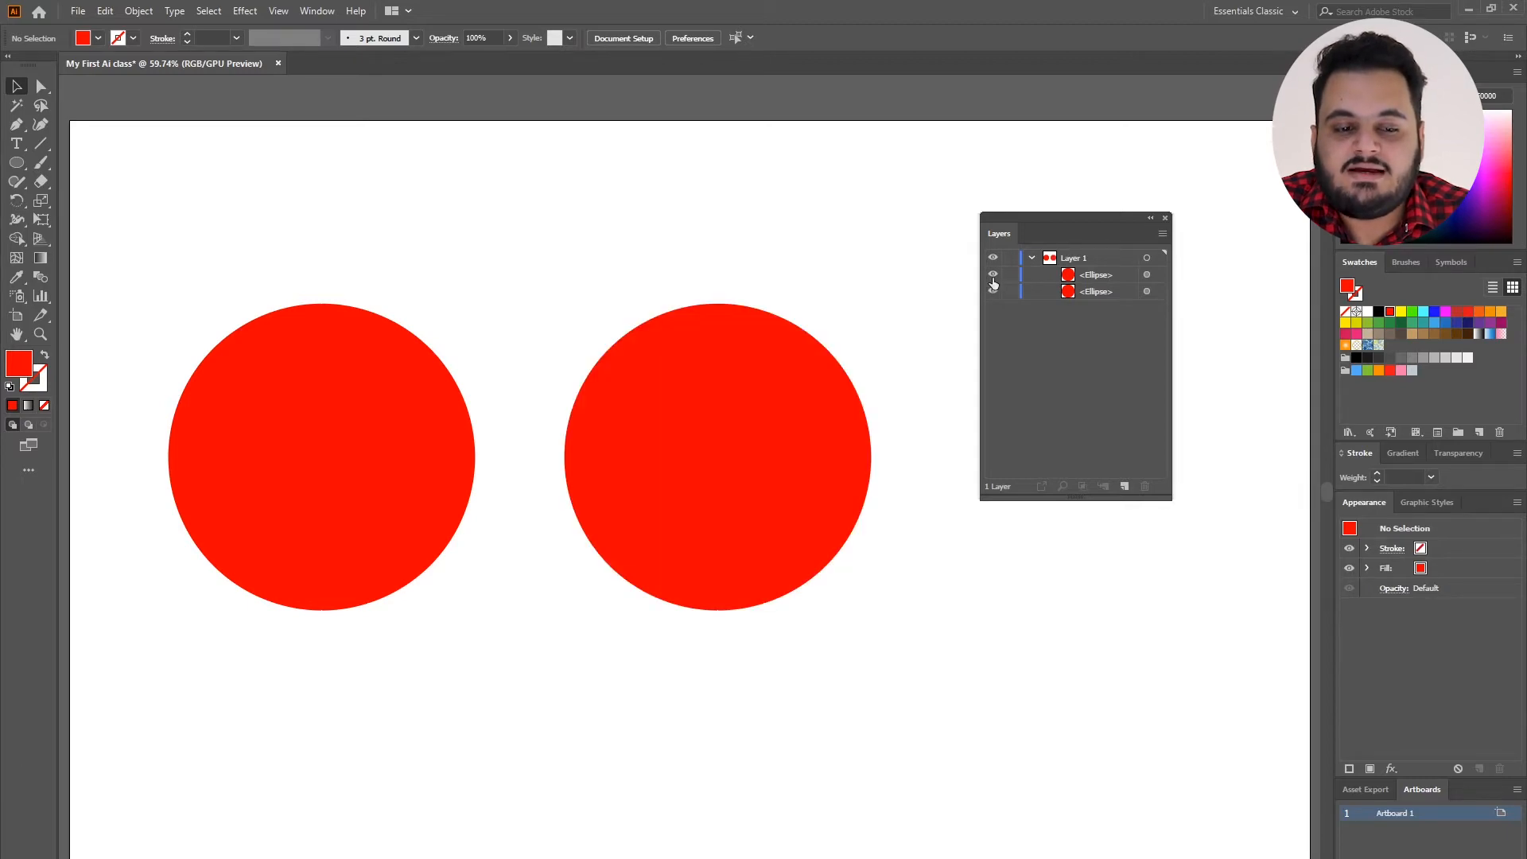
Nudge the copied circle slightly right and down, and toggle its visibility off and on.
left_click_drag(604, 434, 632, 442)
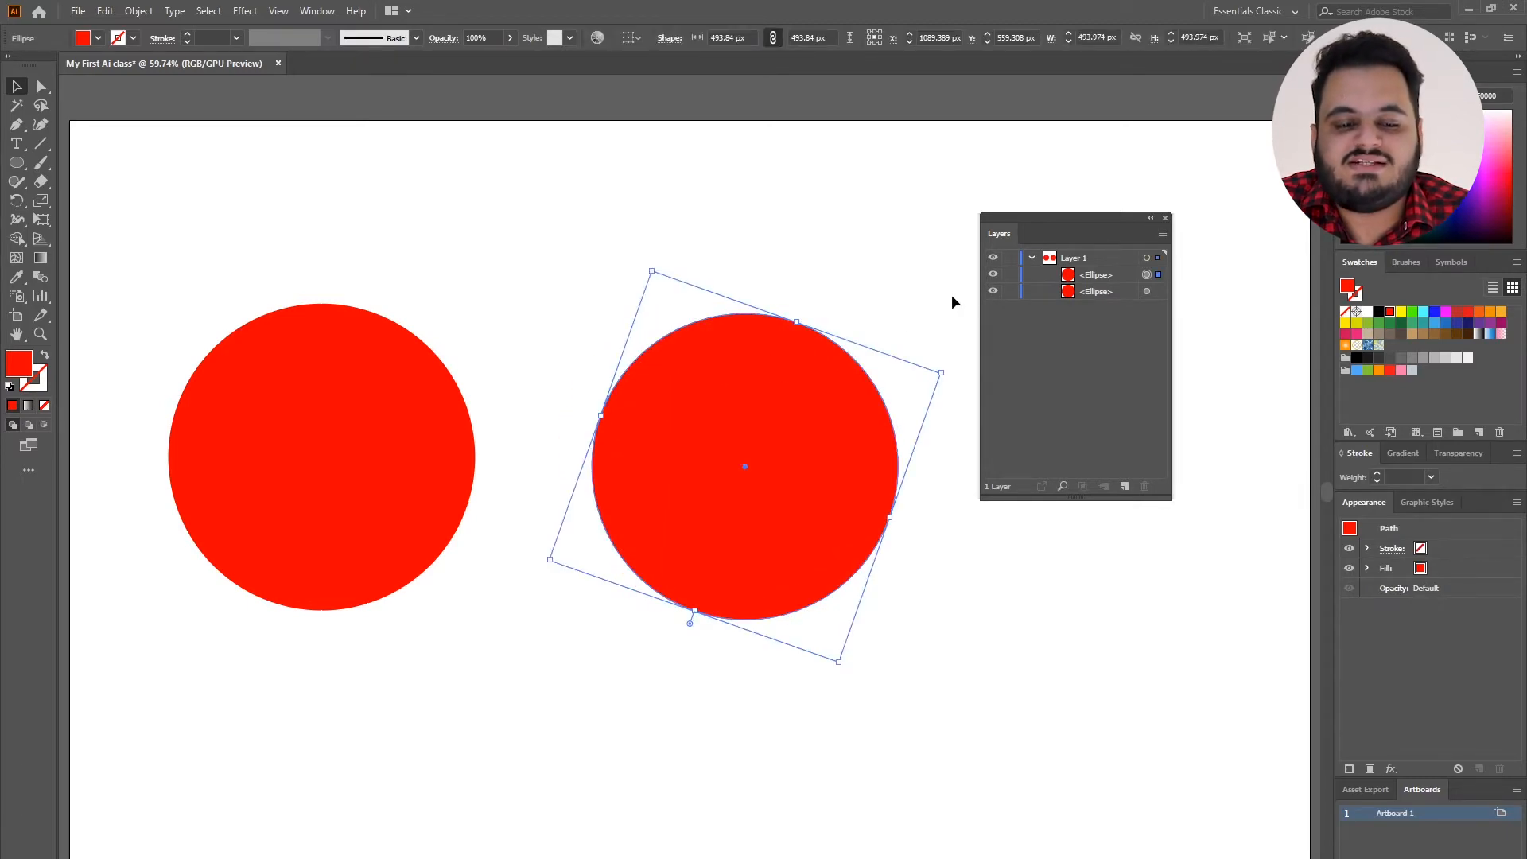
left_click(993, 275)
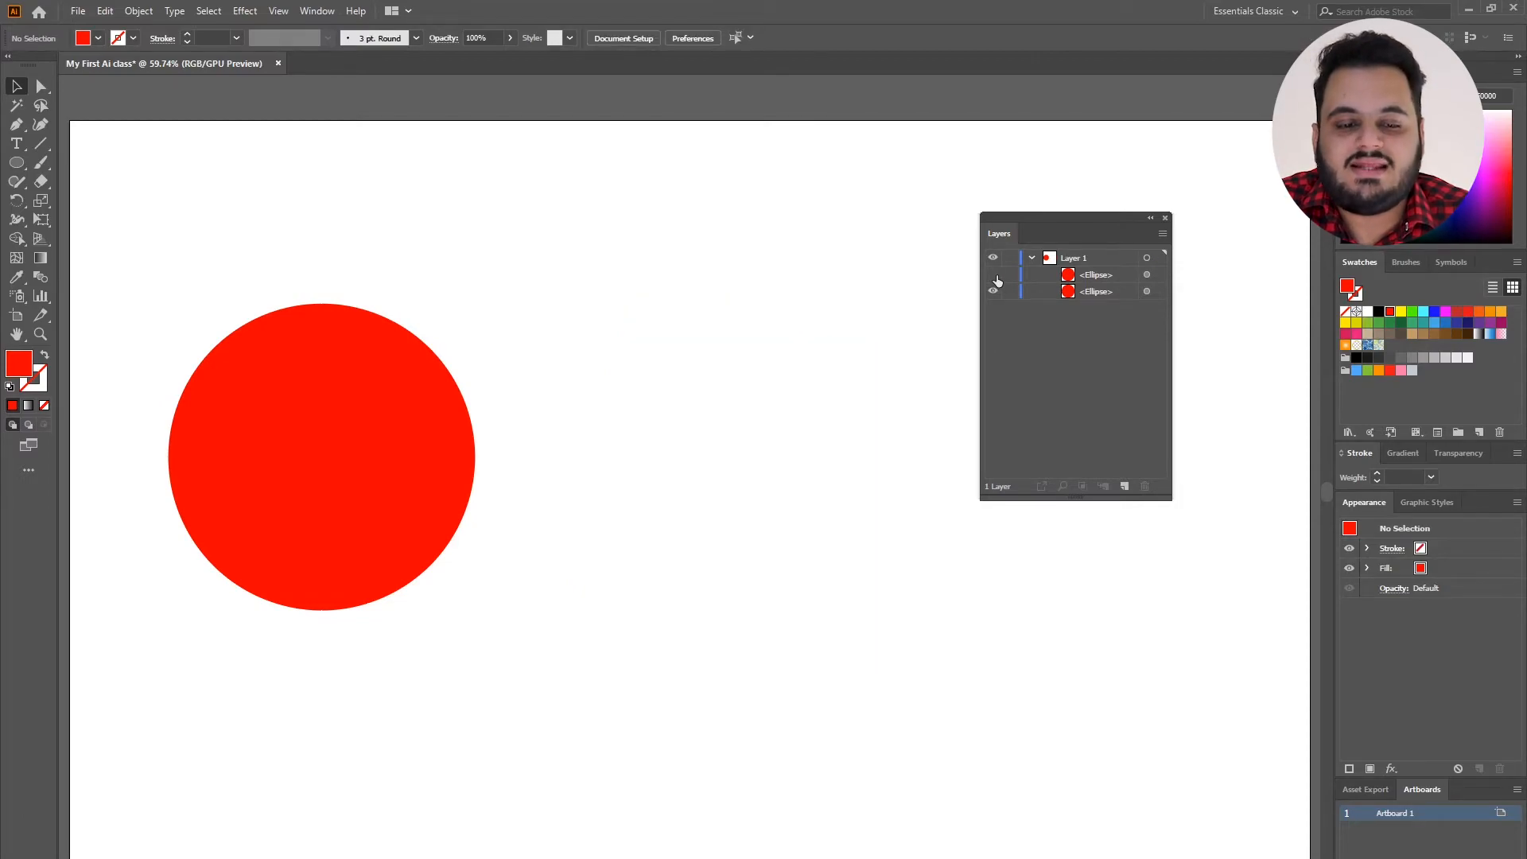
left_click(993, 274)
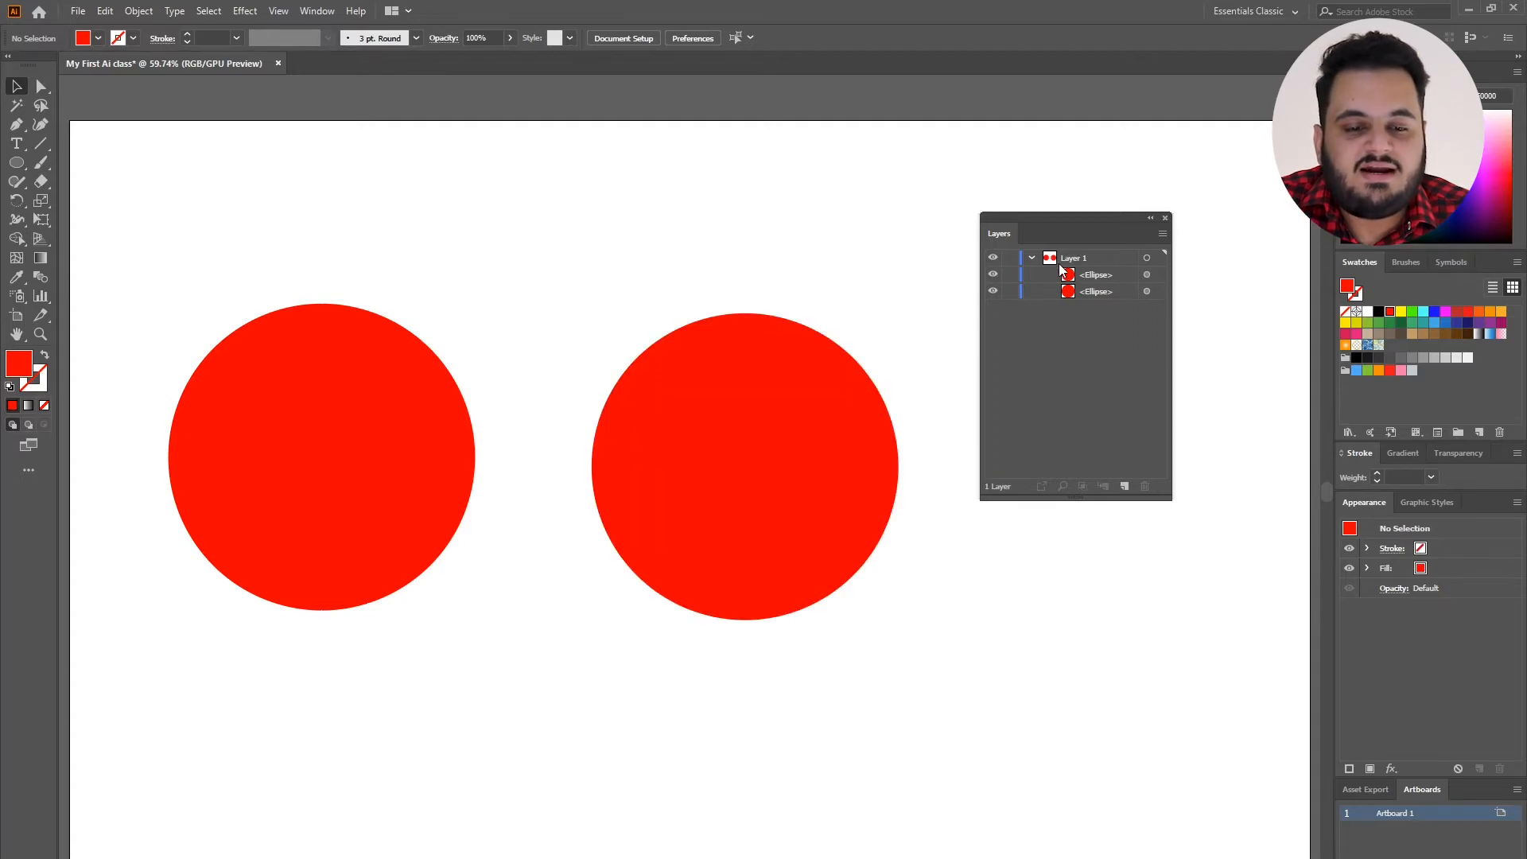
Select each ellipse in turn through its layer entry, and finish by selecting everything in Layer 1.
left_click(1157, 291)
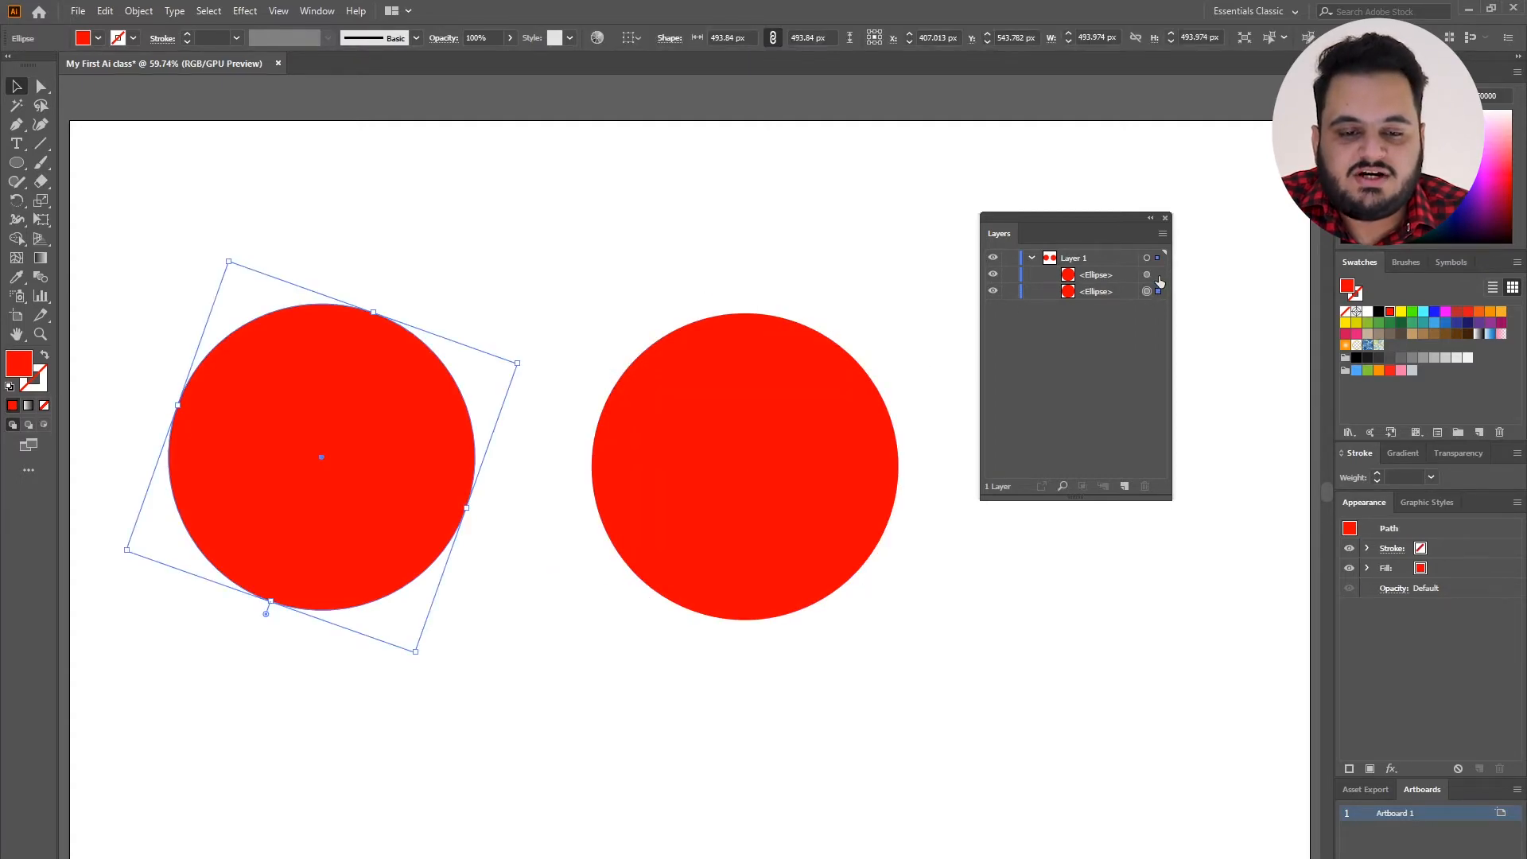
left_click(1158, 275)
left_click(1158, 291)
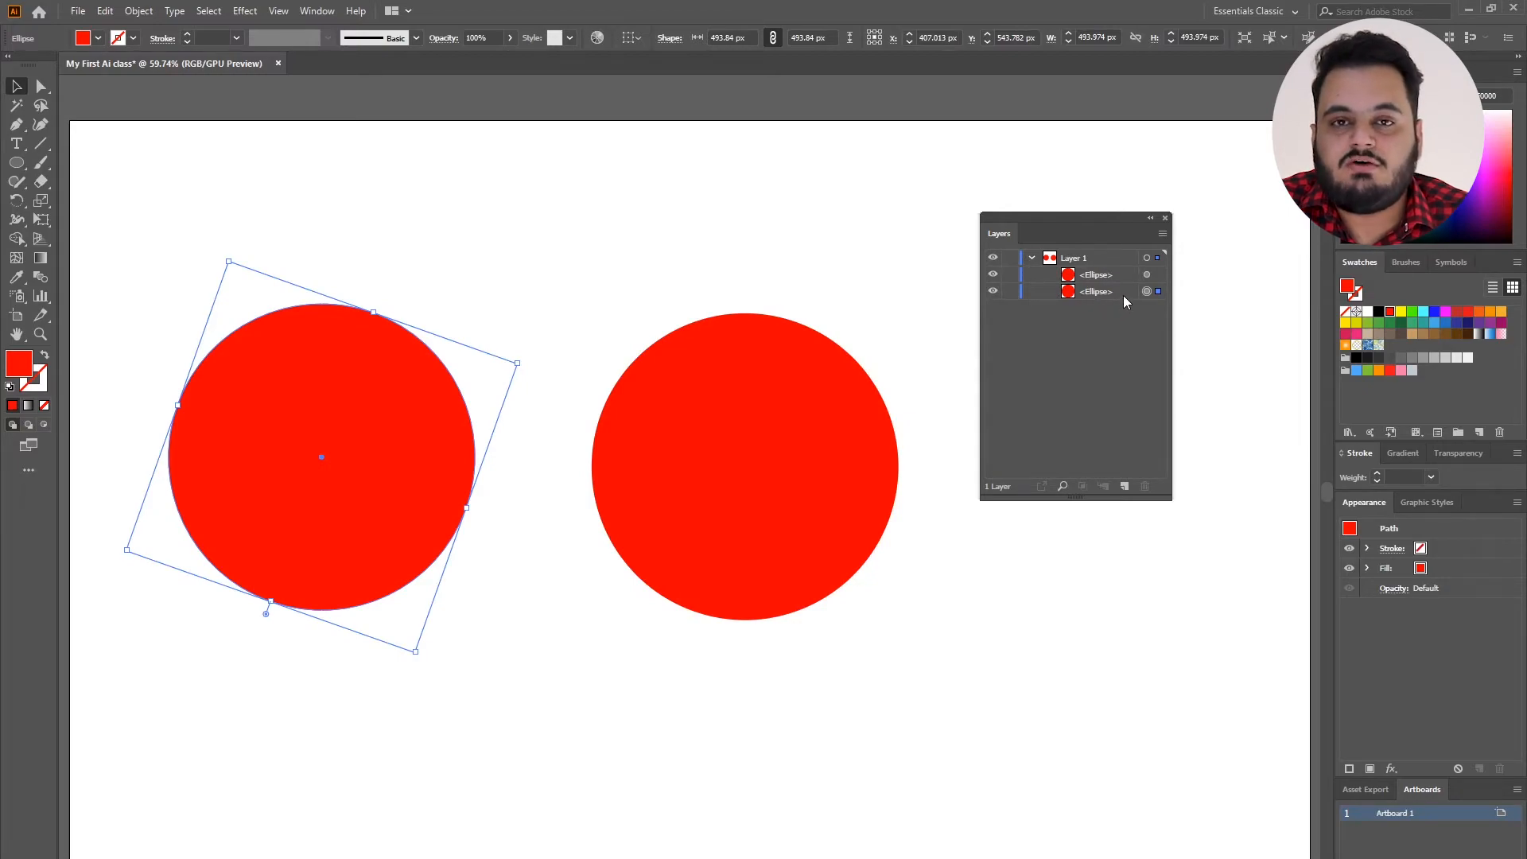
left_click(1158, 258)
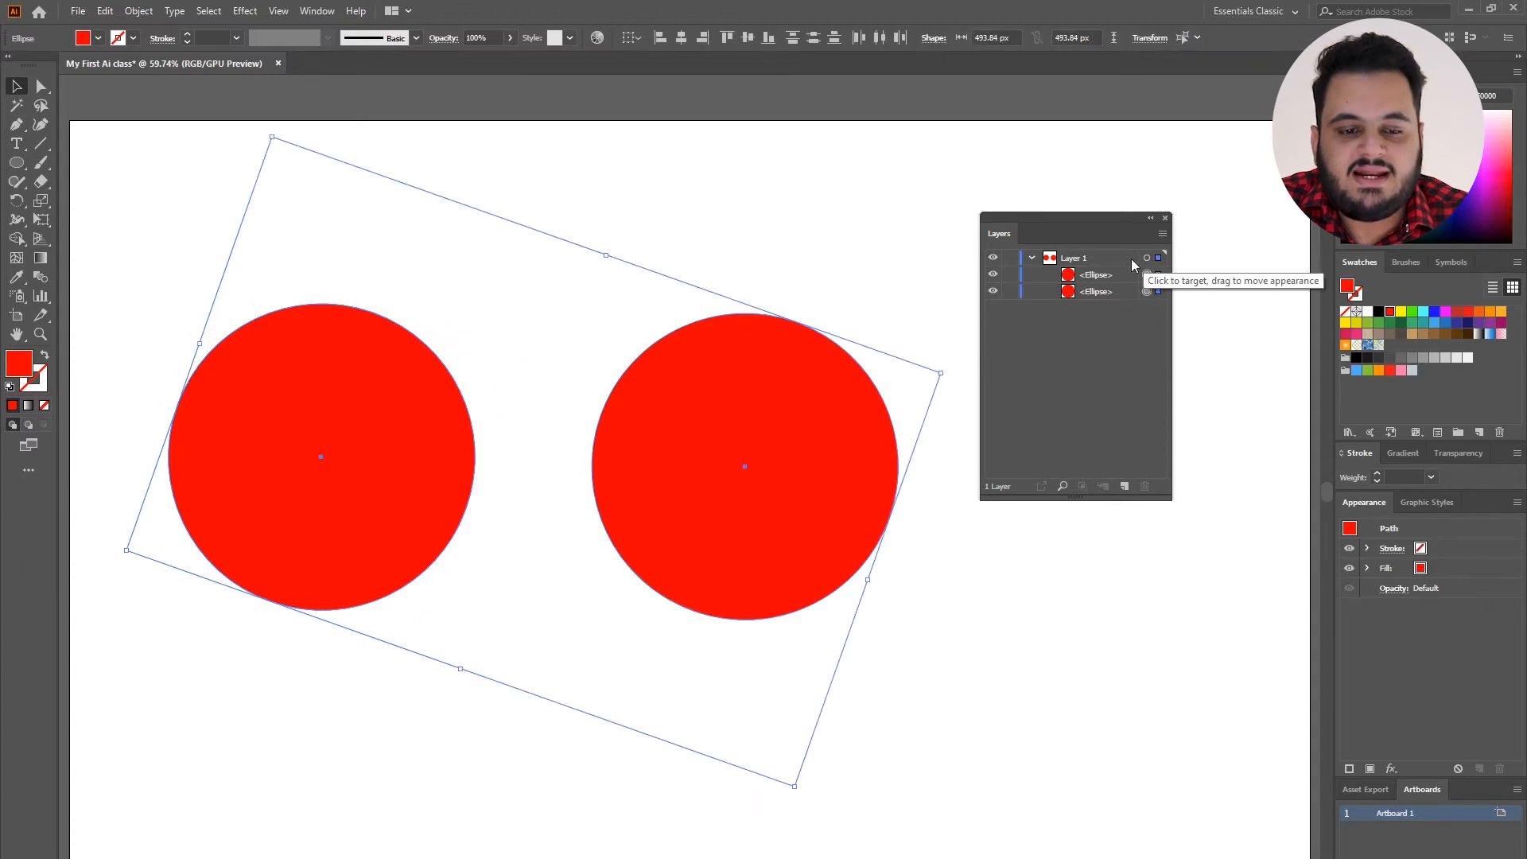
Lock the whole of Layer 1, and toggle the layer's visibility off and on.
left_click(1009, 258)
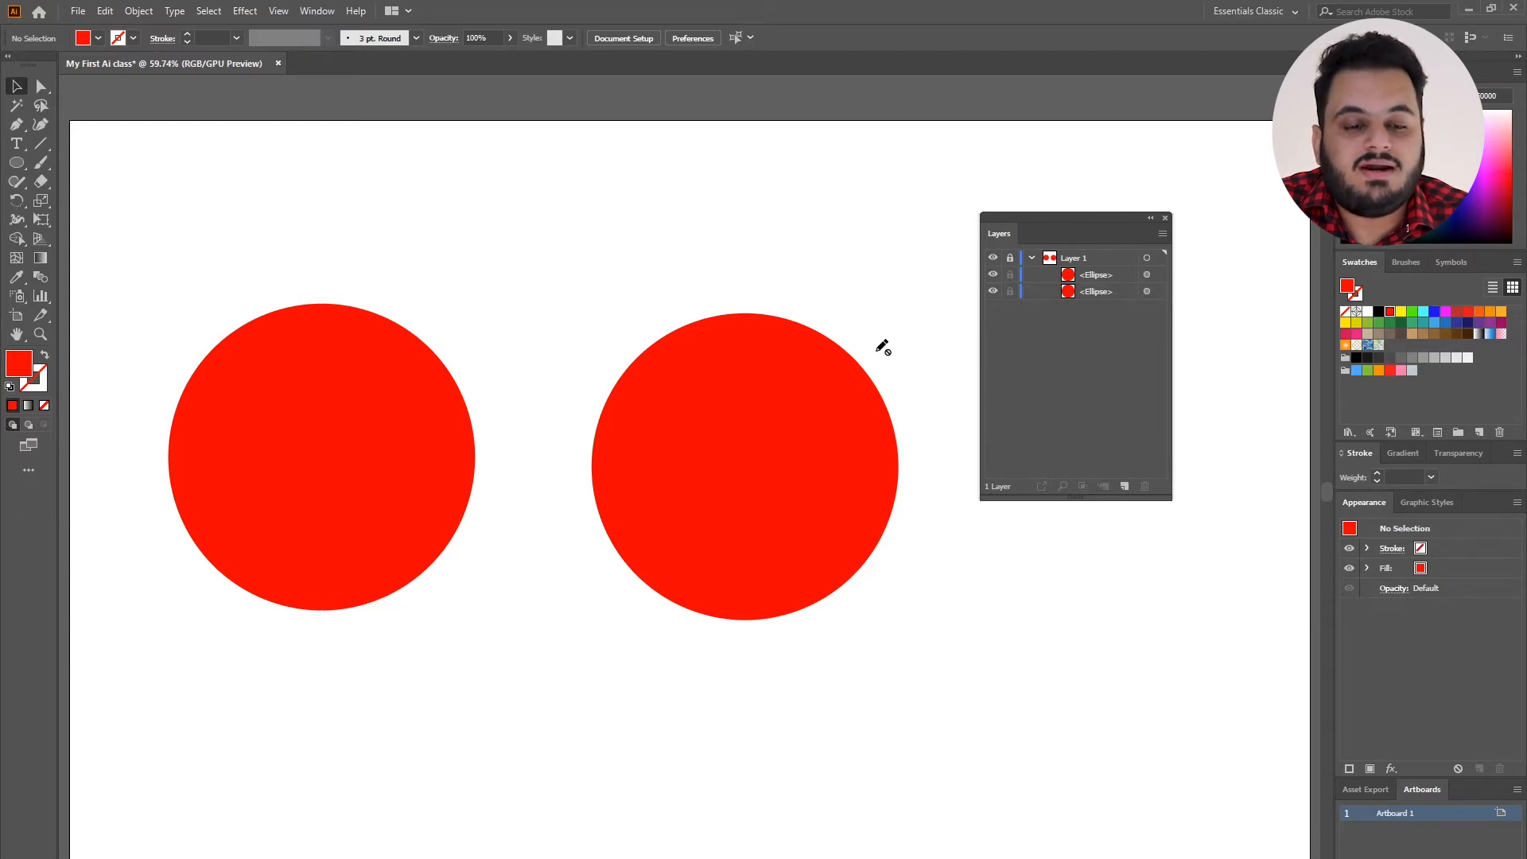
left_click(993, 258, "ctrl")
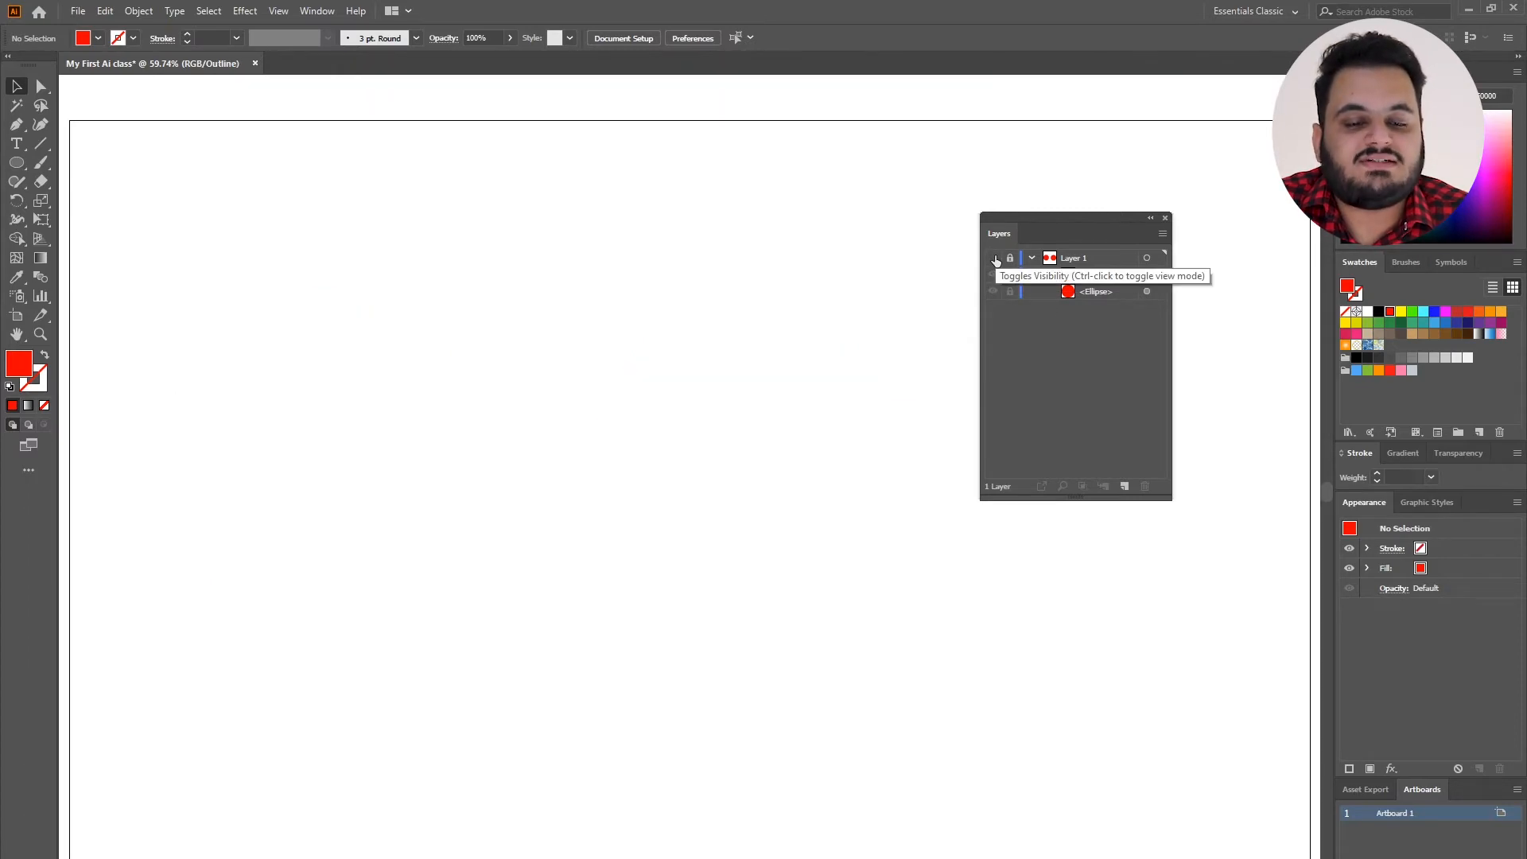
left_click(992, 259, "ctrl")
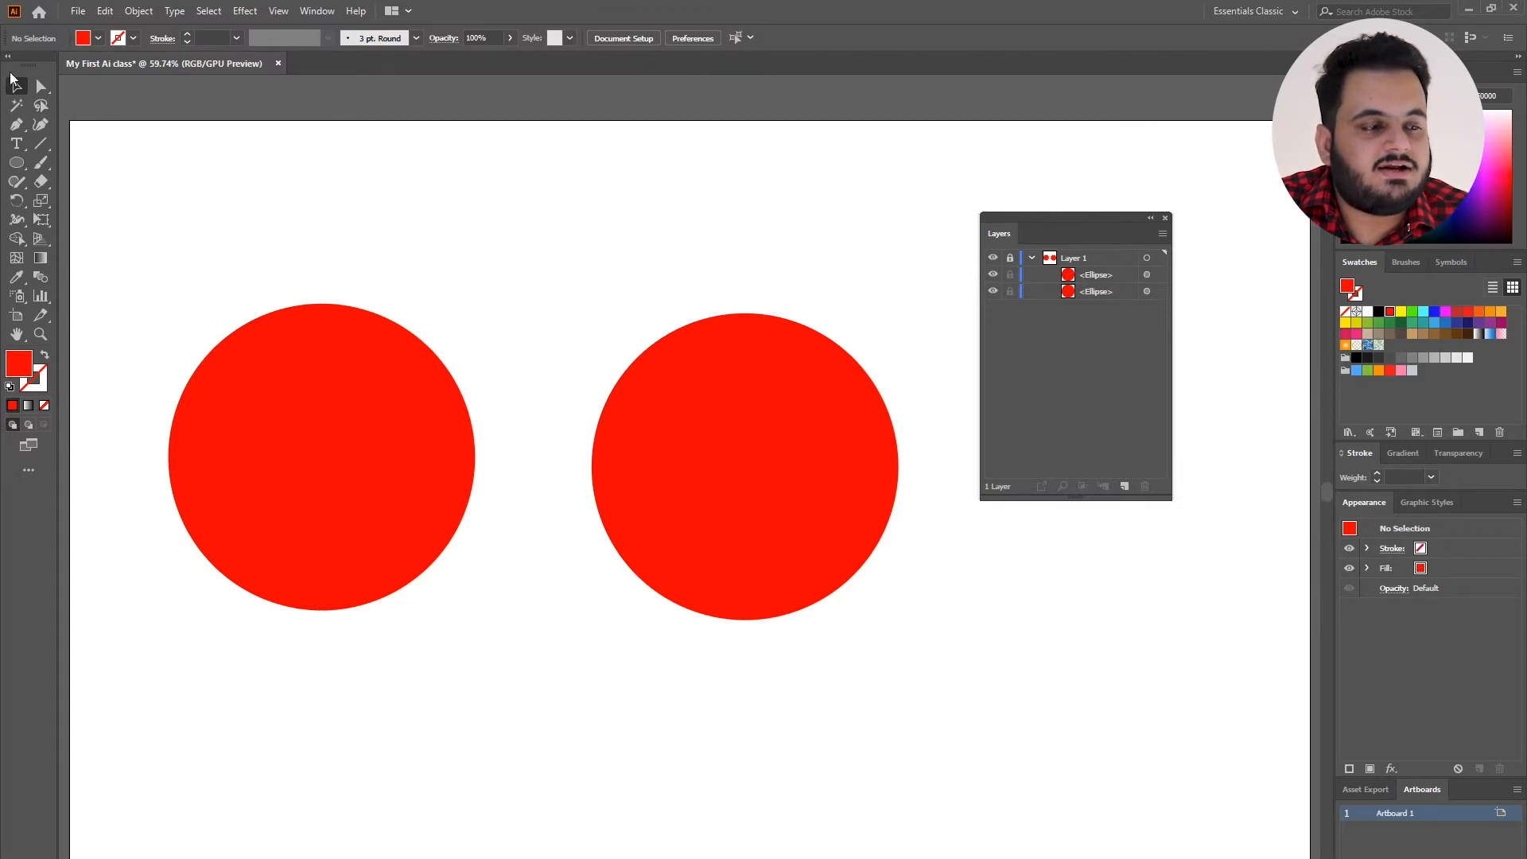
Delete the right-hand red circle using the Direct Selection tool.
key("a")
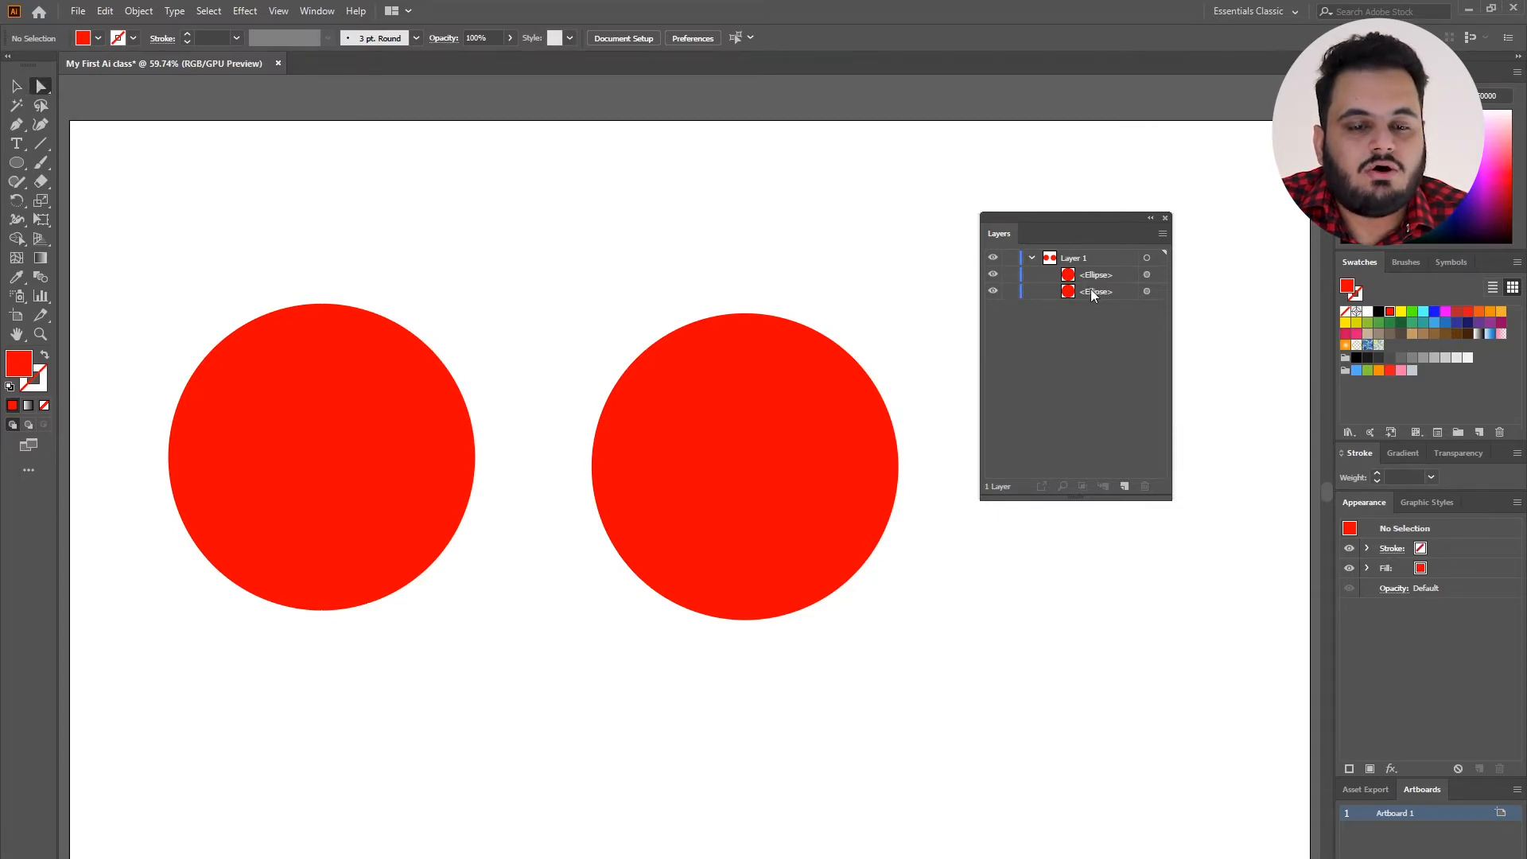
left_click(716, 398)
key("Delete")
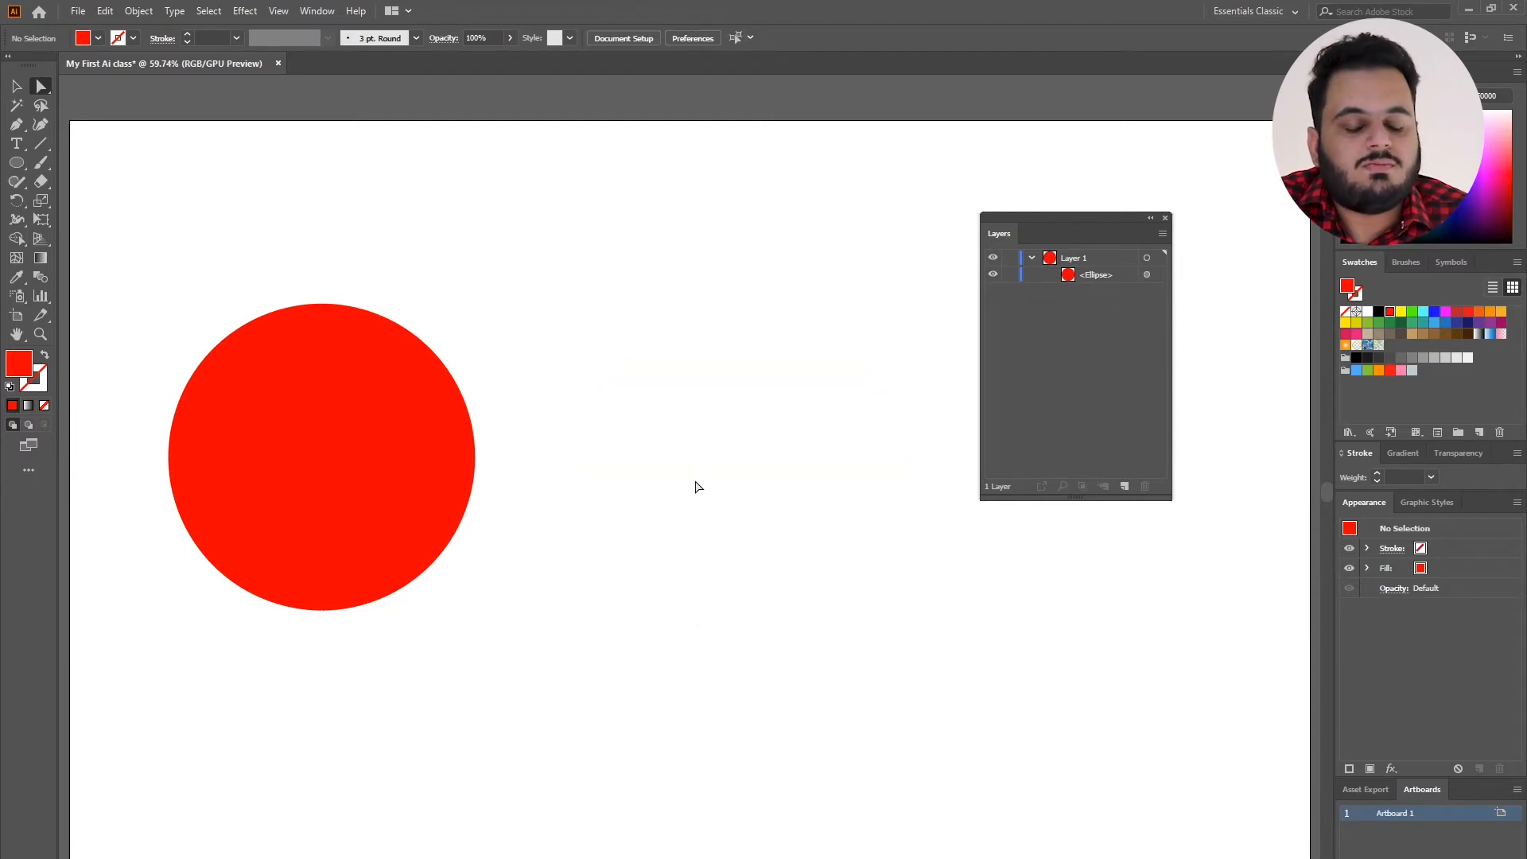
Duplicate the red circle to the right and copy the pair below, forming two columns of slightly overlapping circles.
left_click(319, 437)
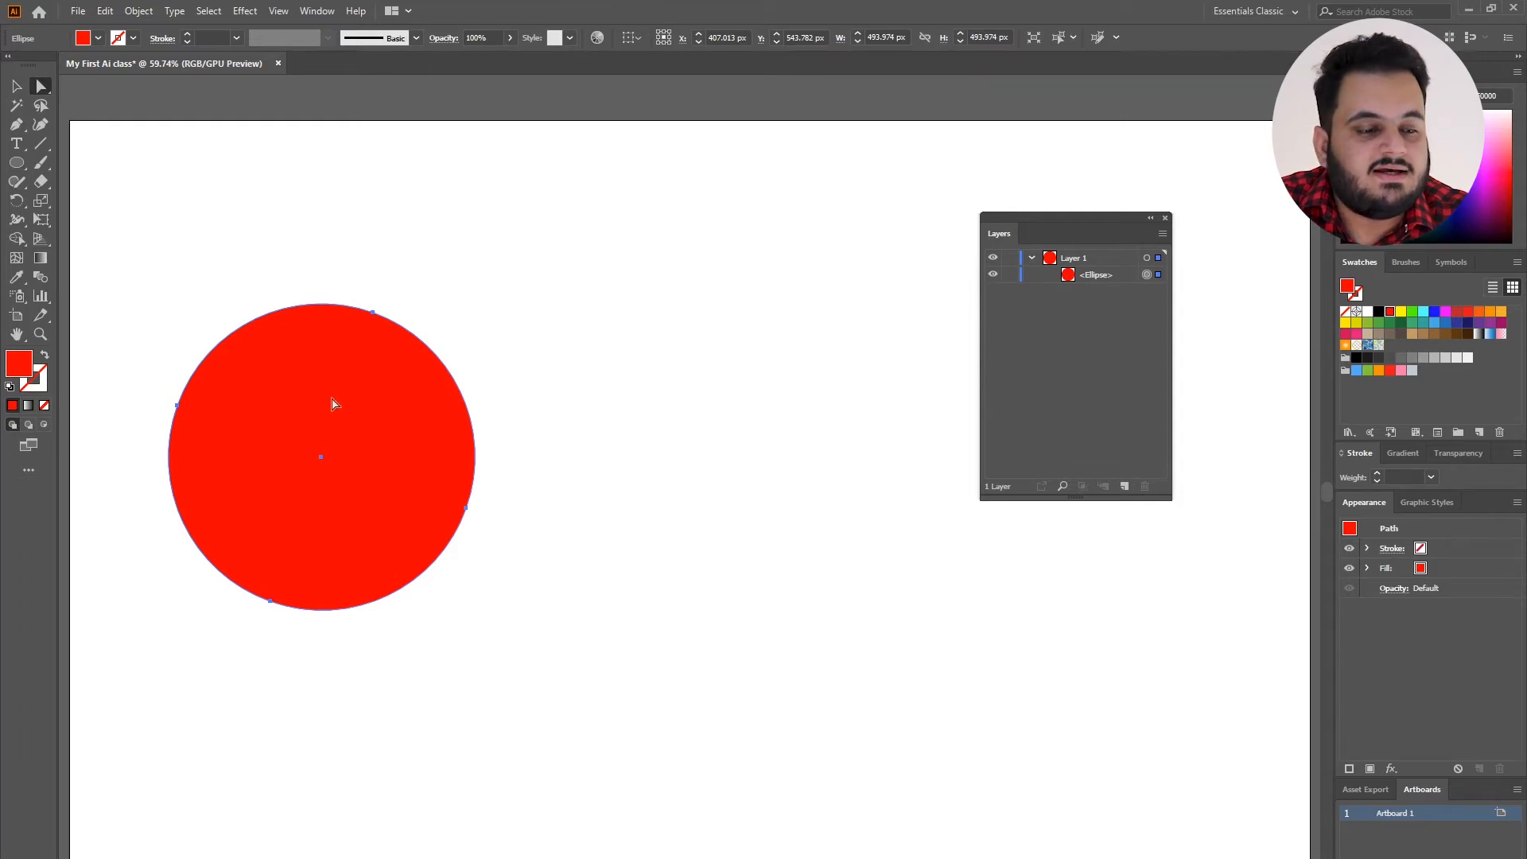
left_click_drag(355, 433, 603, 433)
left_click_drag(493, 434, 714, 434)
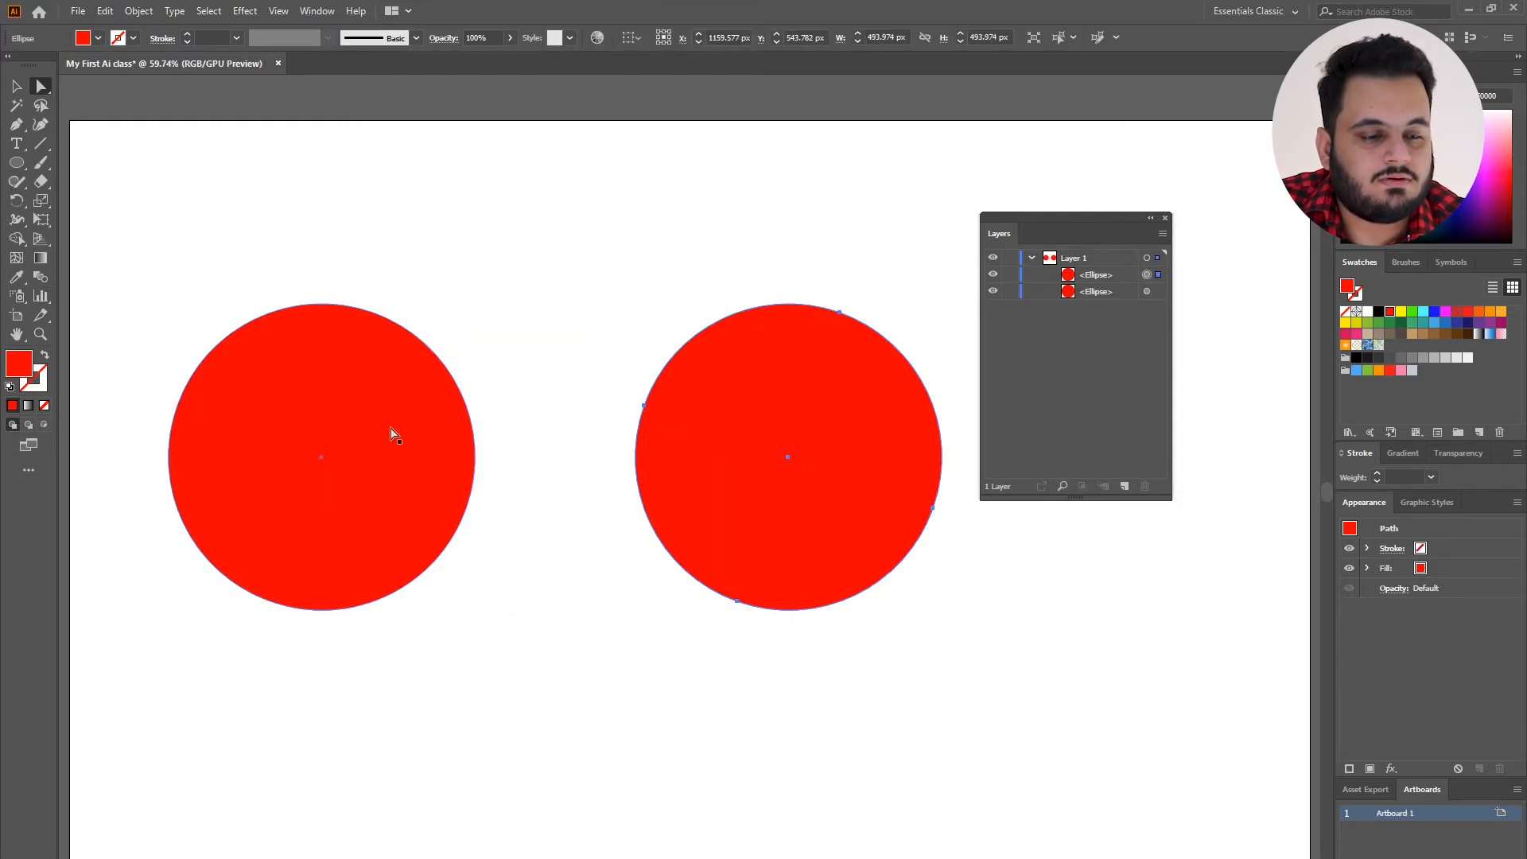
left_click_drag(392, 432, 844, 650)
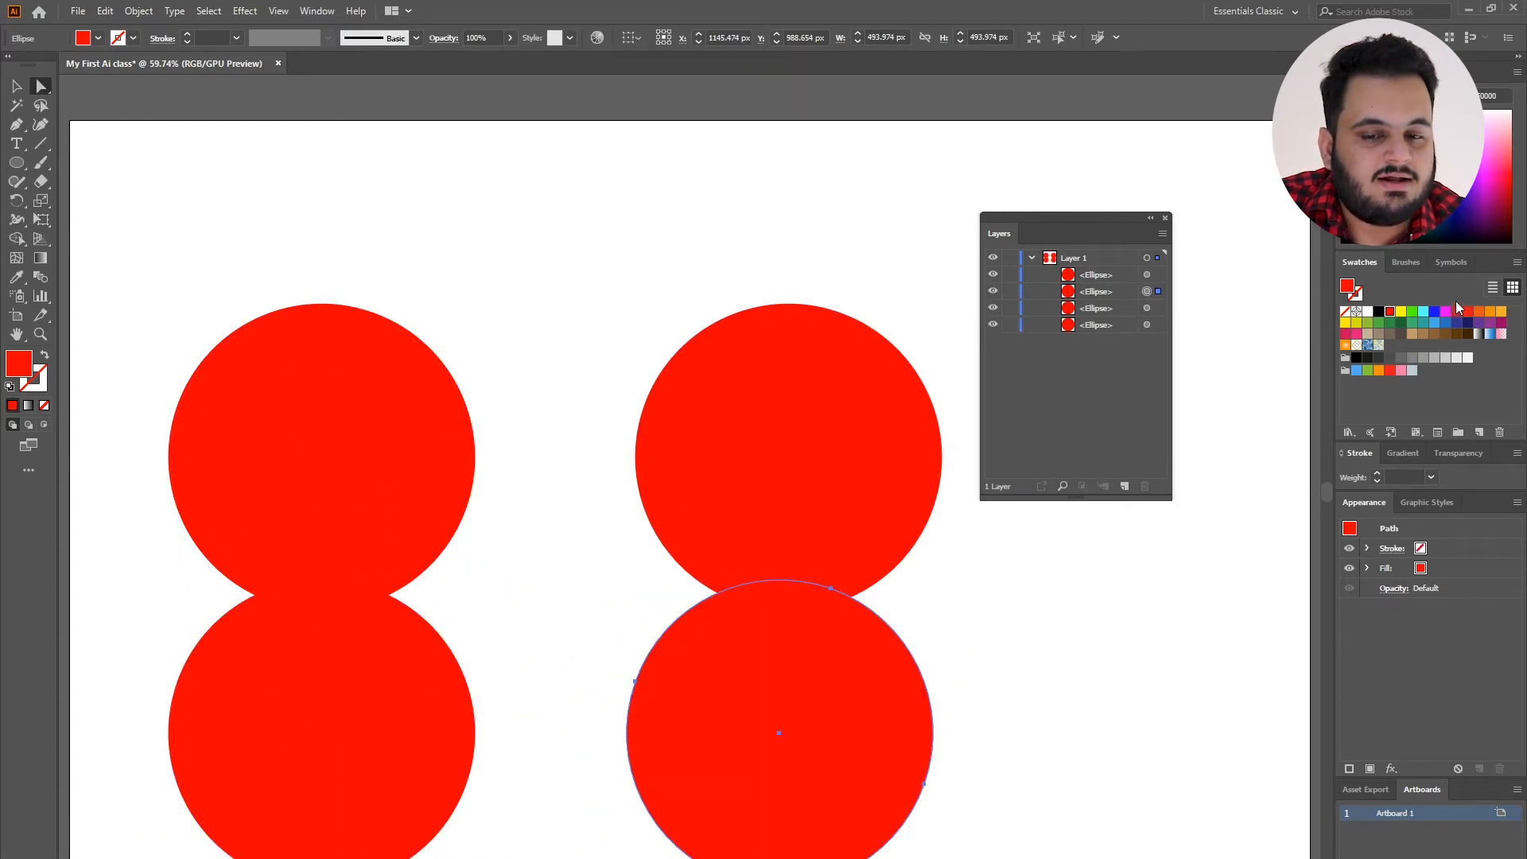
Fill the two lower circles with black, and clear the selection.
left_click(1379, 312)
left_click(253, 685, "shift")
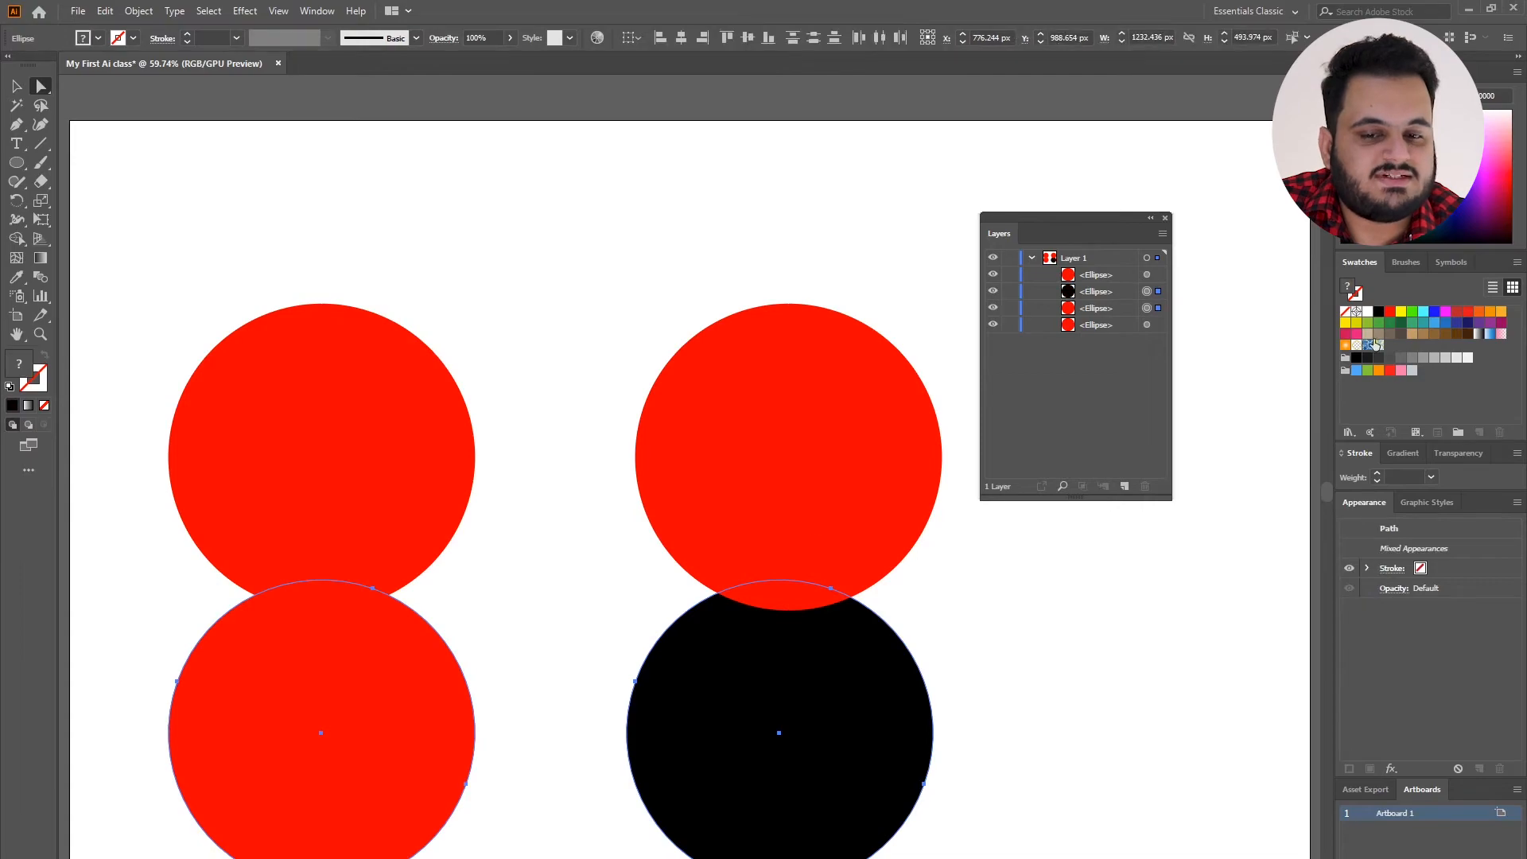
left_click(1380, 312)
left_click(1240, 338)
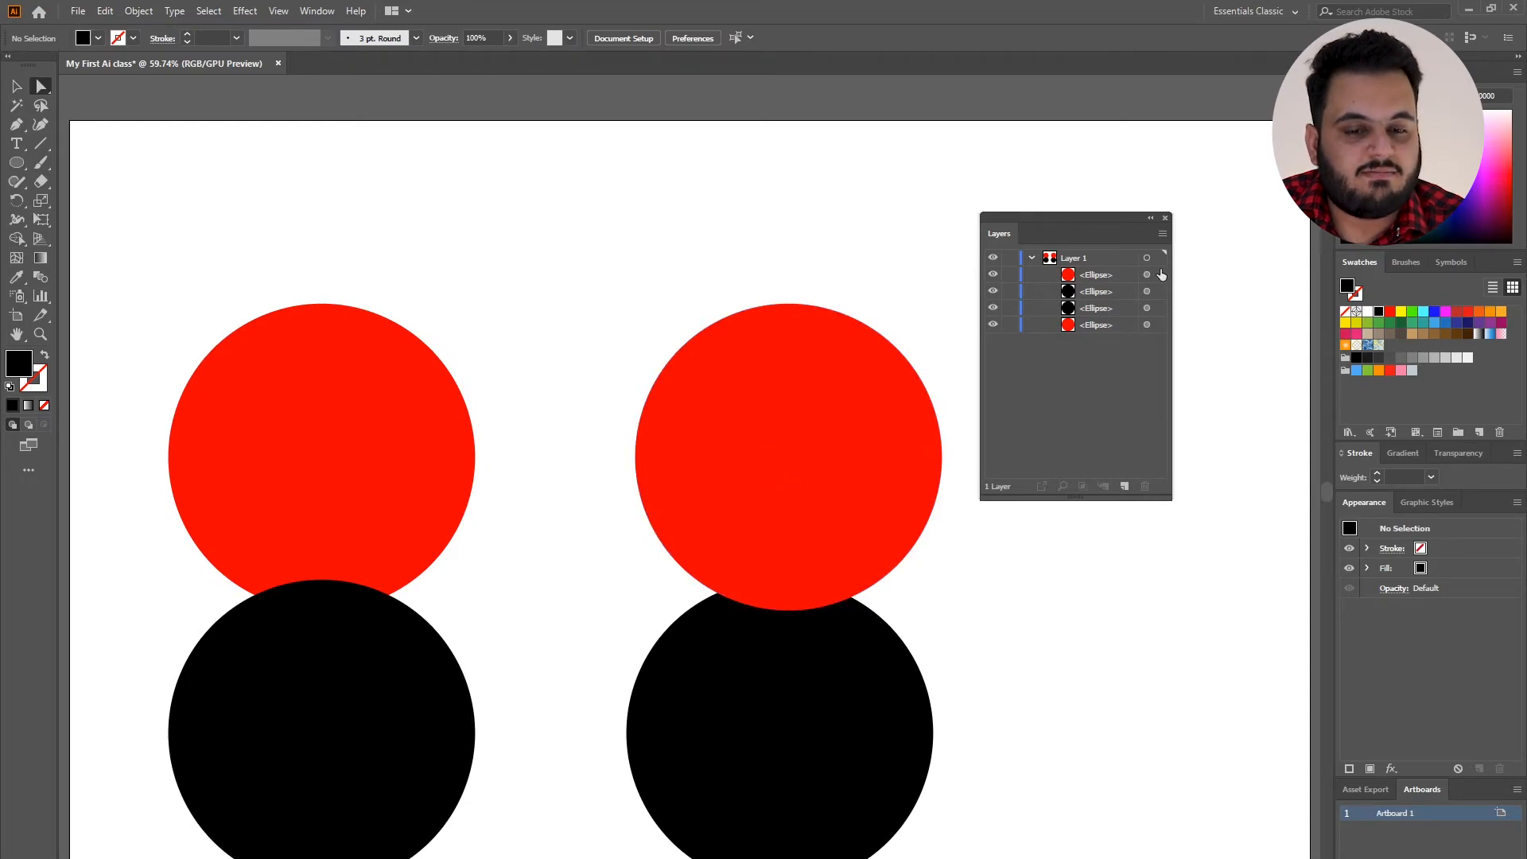
Select both red circles together on the artboard, and clear the selection.
left_click(394, 385)
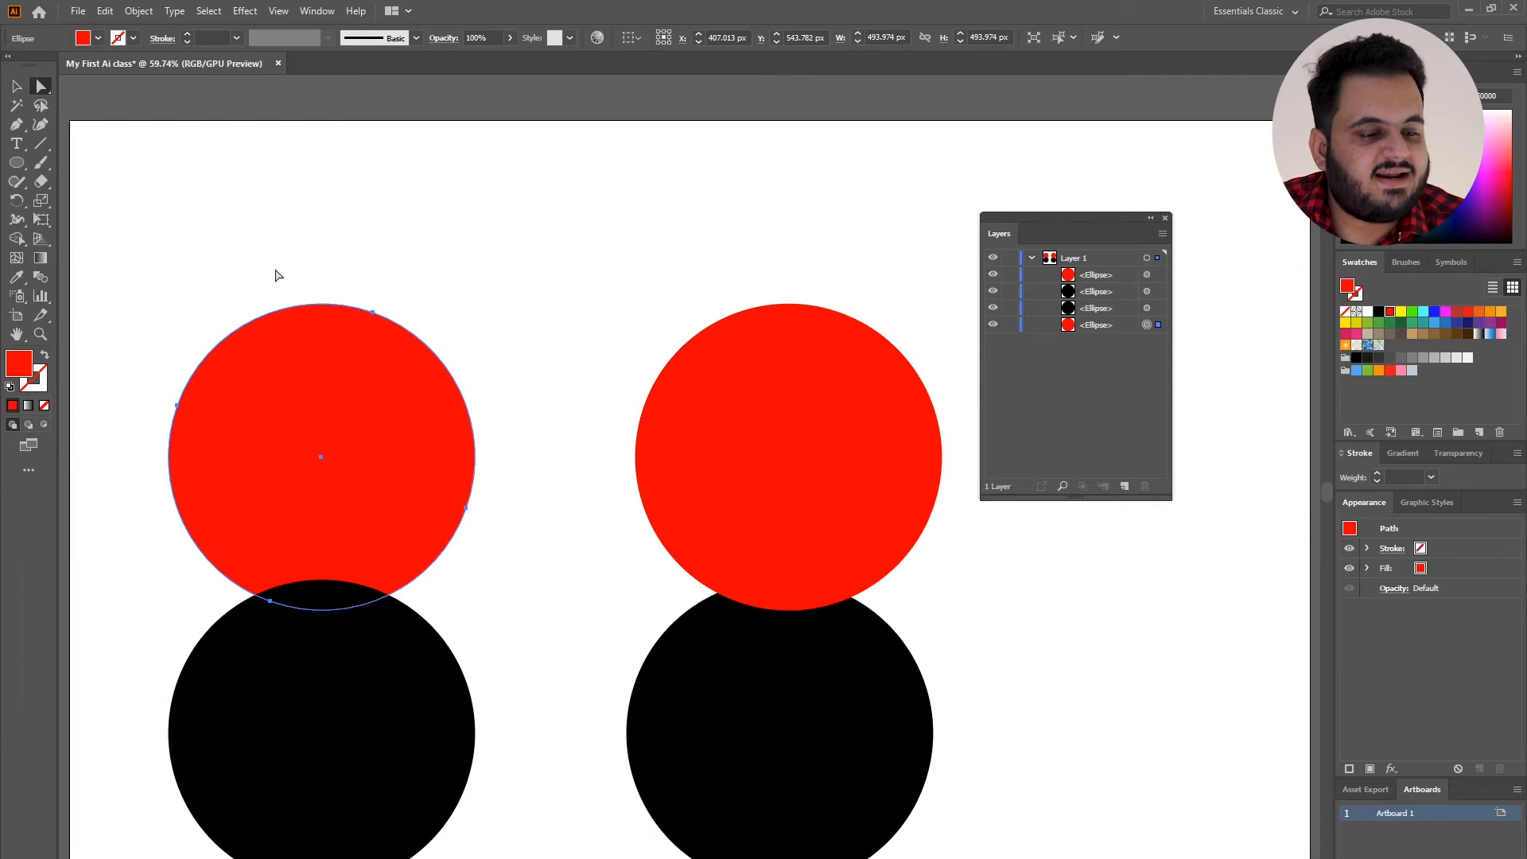
left_click(756, 427, "shift")
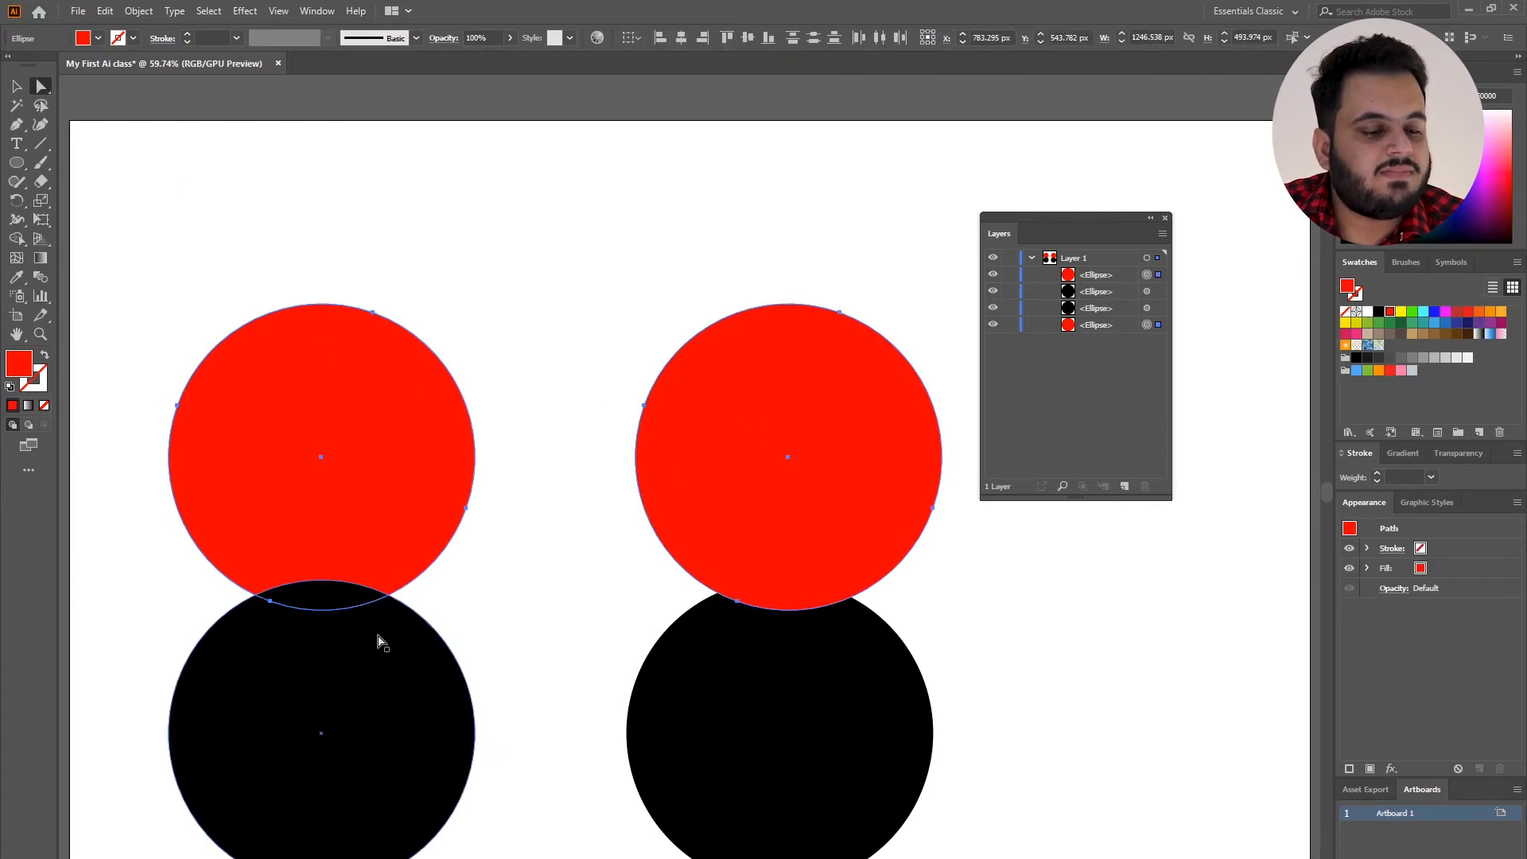
left_click(854, 316)
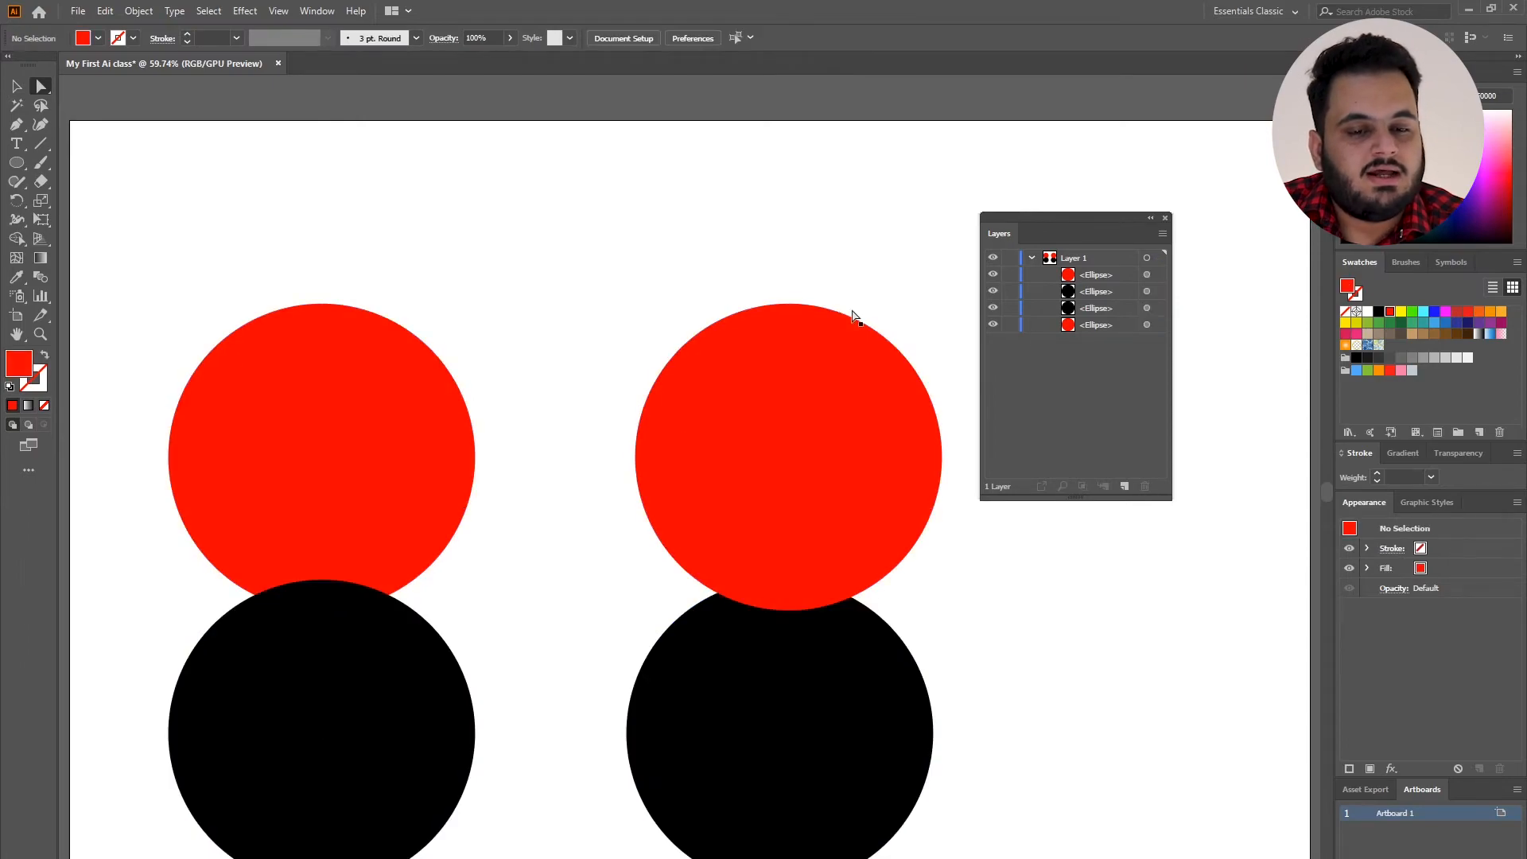
Select all four circles cumulatively through their individual layer entries, and clear the selection.
left_click(1161, 273)
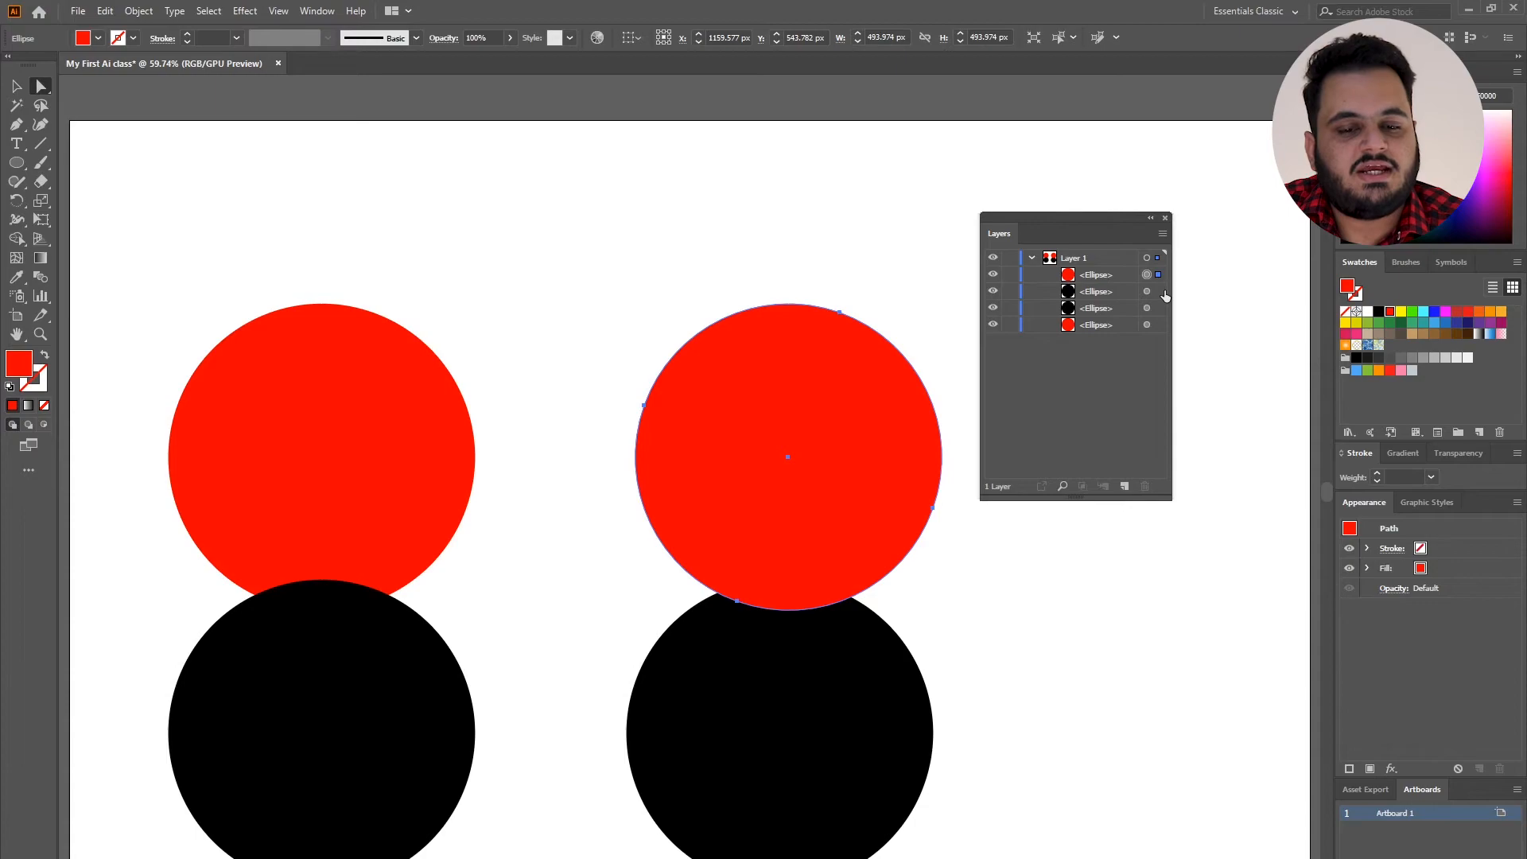
left_click(1162, 291, "shift")
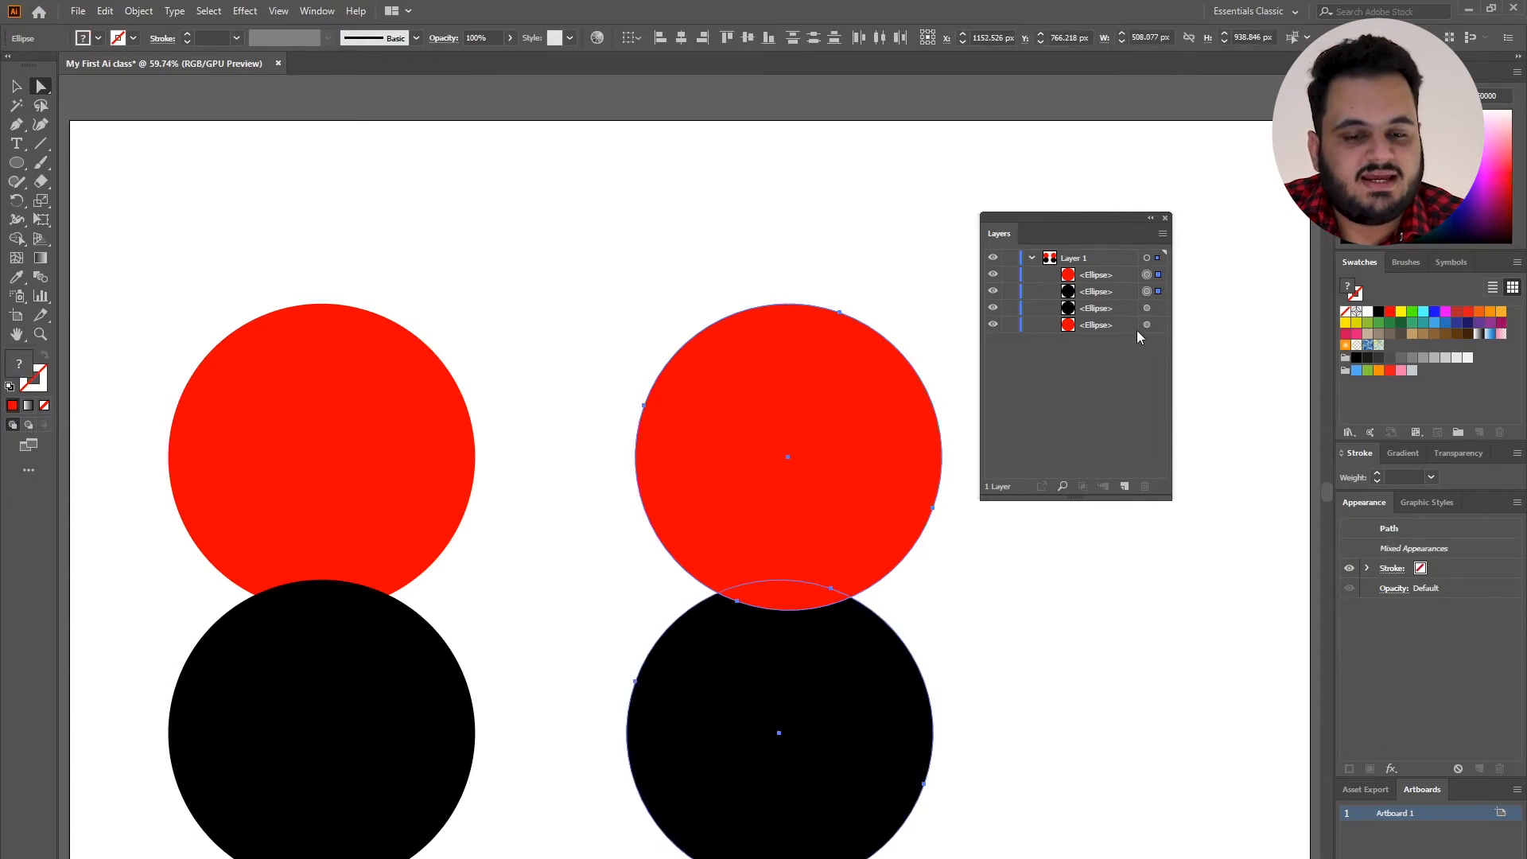
left_click(1158, 308, "shift")
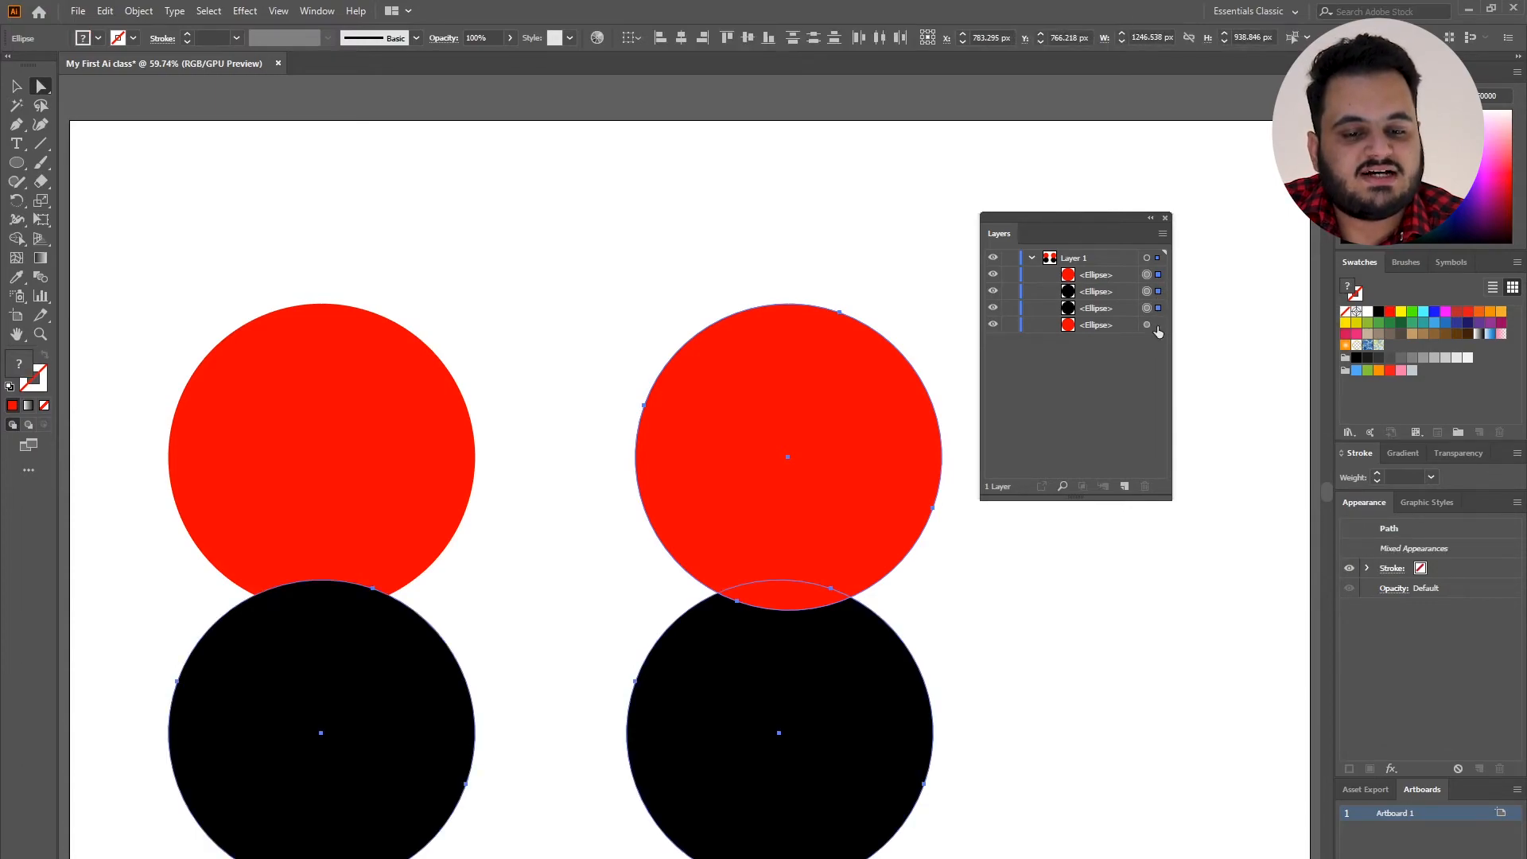
left_click(888, 206)
Group the upper-right red circle with the lower-left black circle, selecting both through their layer entries.
left_click(1158, 275)
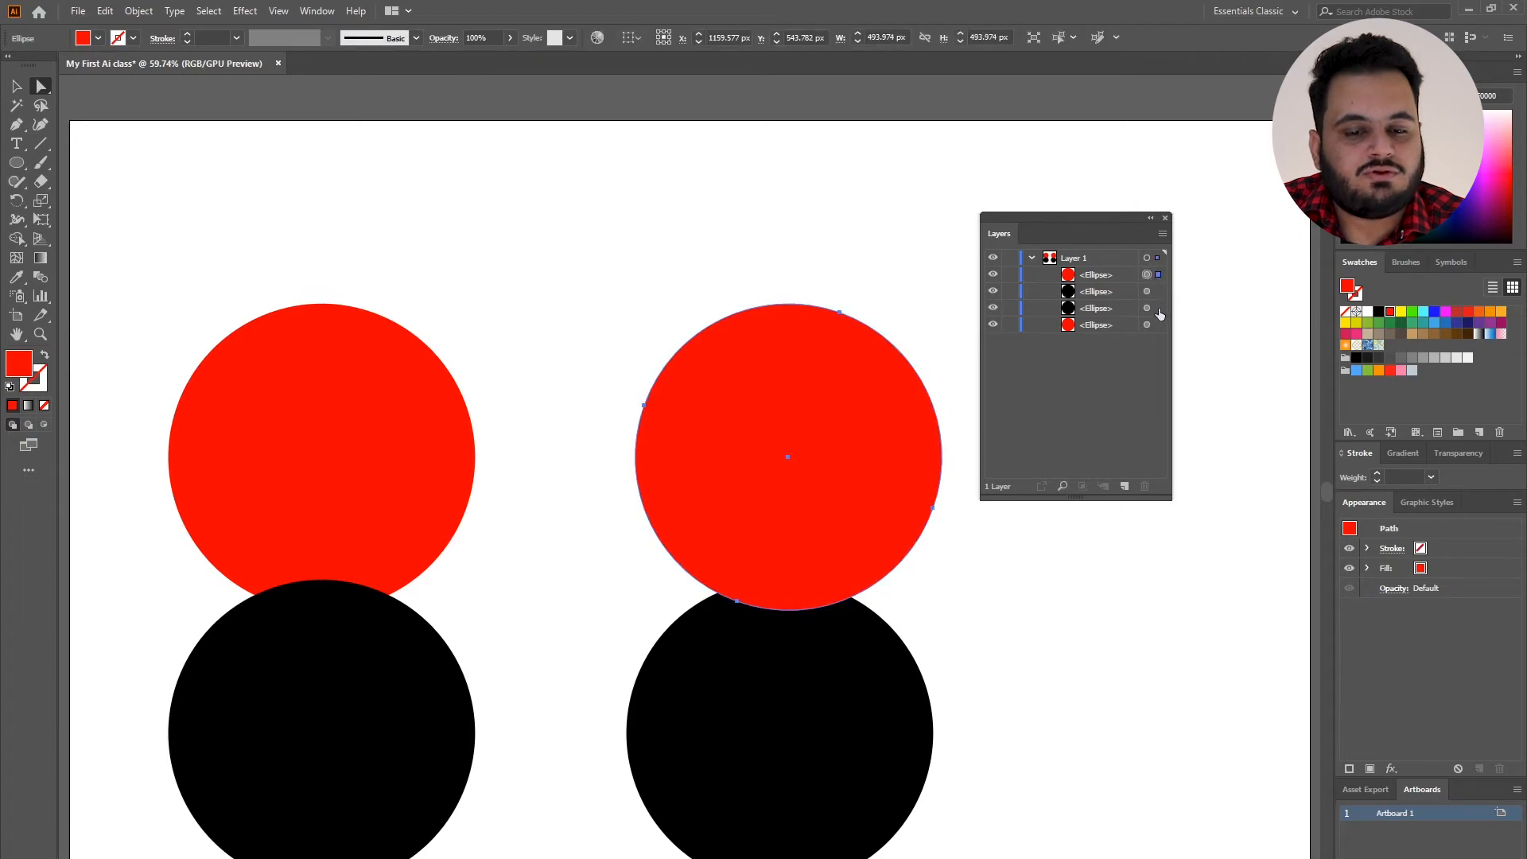
left_click(1160, 307, "shift")
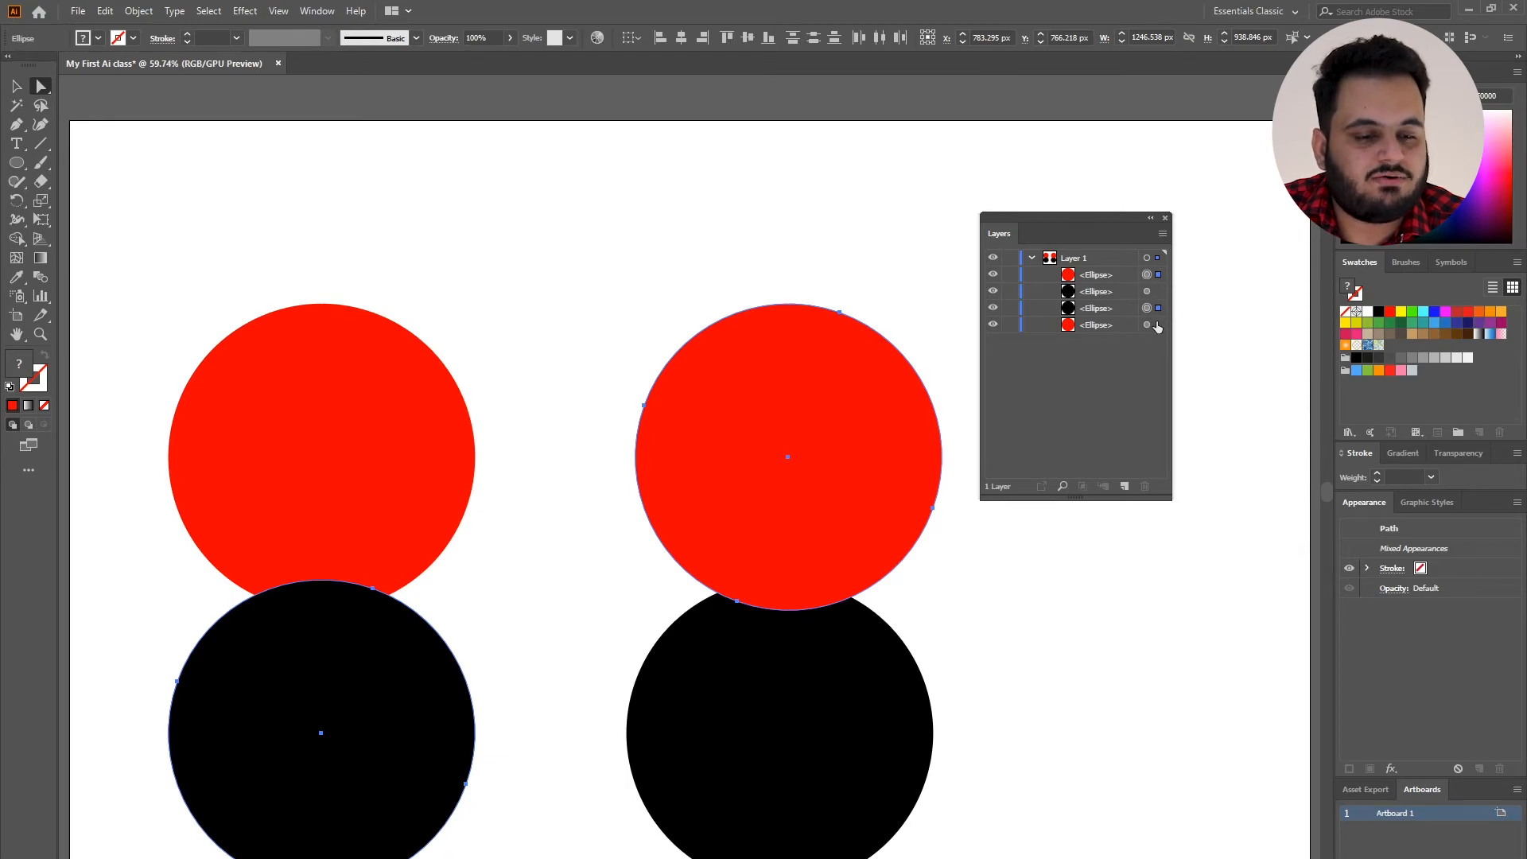
key("ctrl+g")
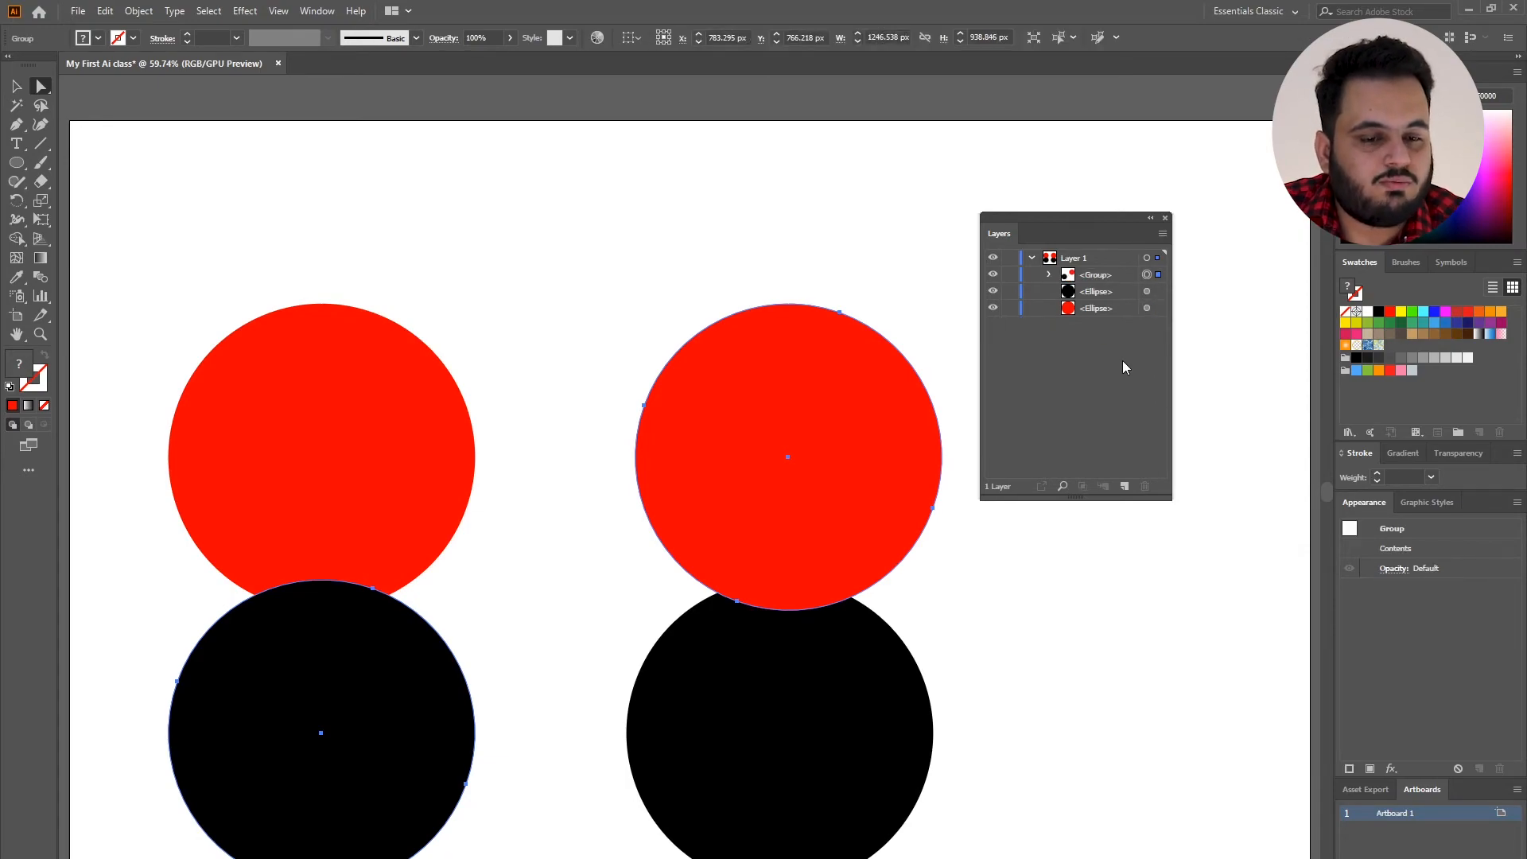
Move the grouped pair slightly upward with the Selection tool, and shift the lower-right black circle up and to the left.
left_click(15, 93)
left_click_drag(733, 526, 744, 485)
left_click_drag(710, 681, 668, 651)
Shift the upper-left red circle slightly, and group it with the lower-right black circle.
left_click_drag(396, 462, 427, 447)
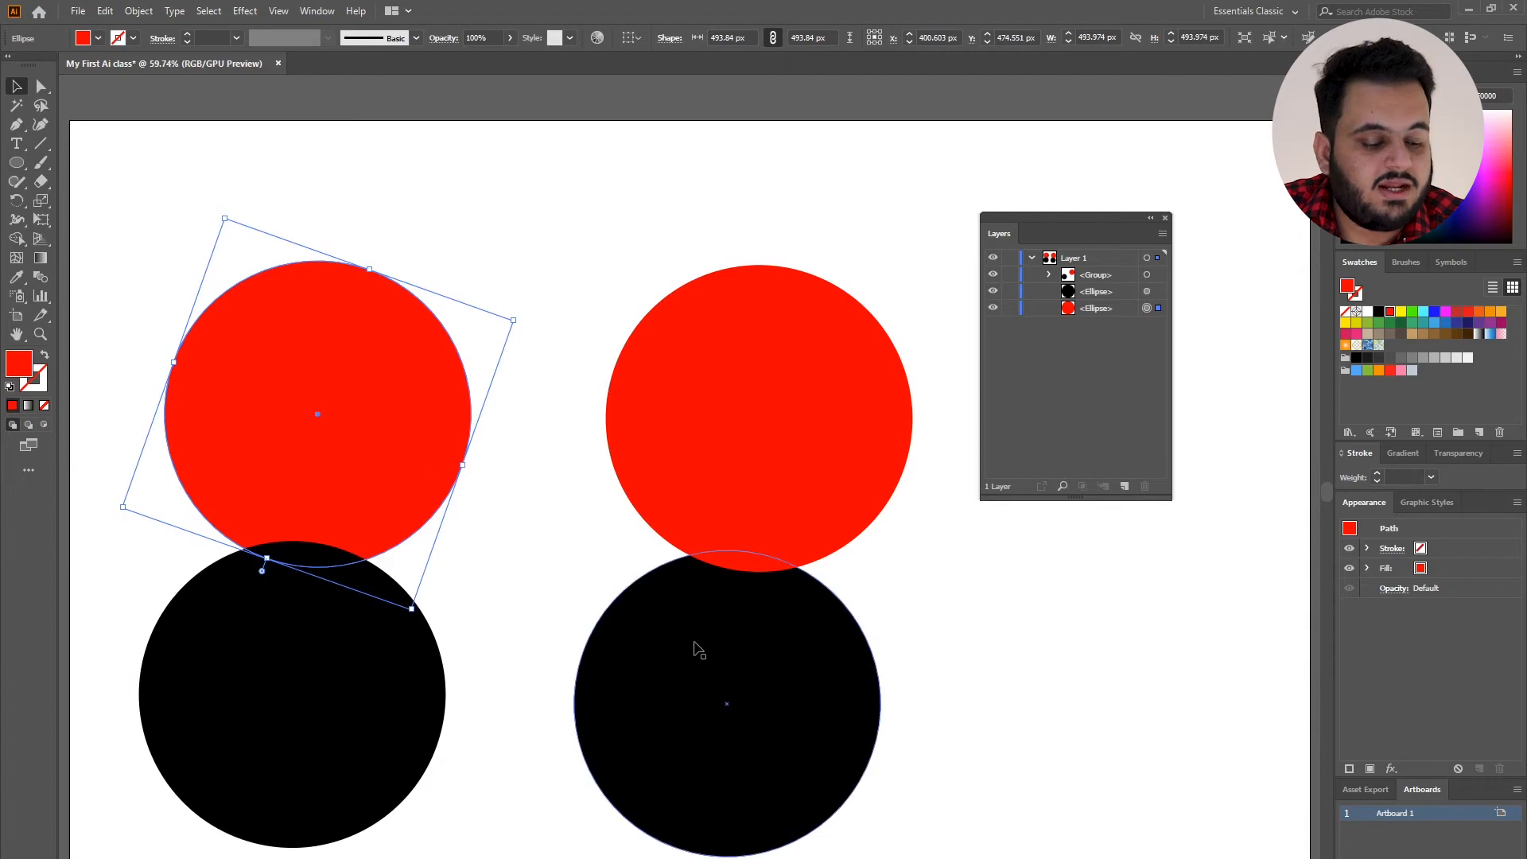
left_click(722, 666, "shift")
key("ctrl+g")
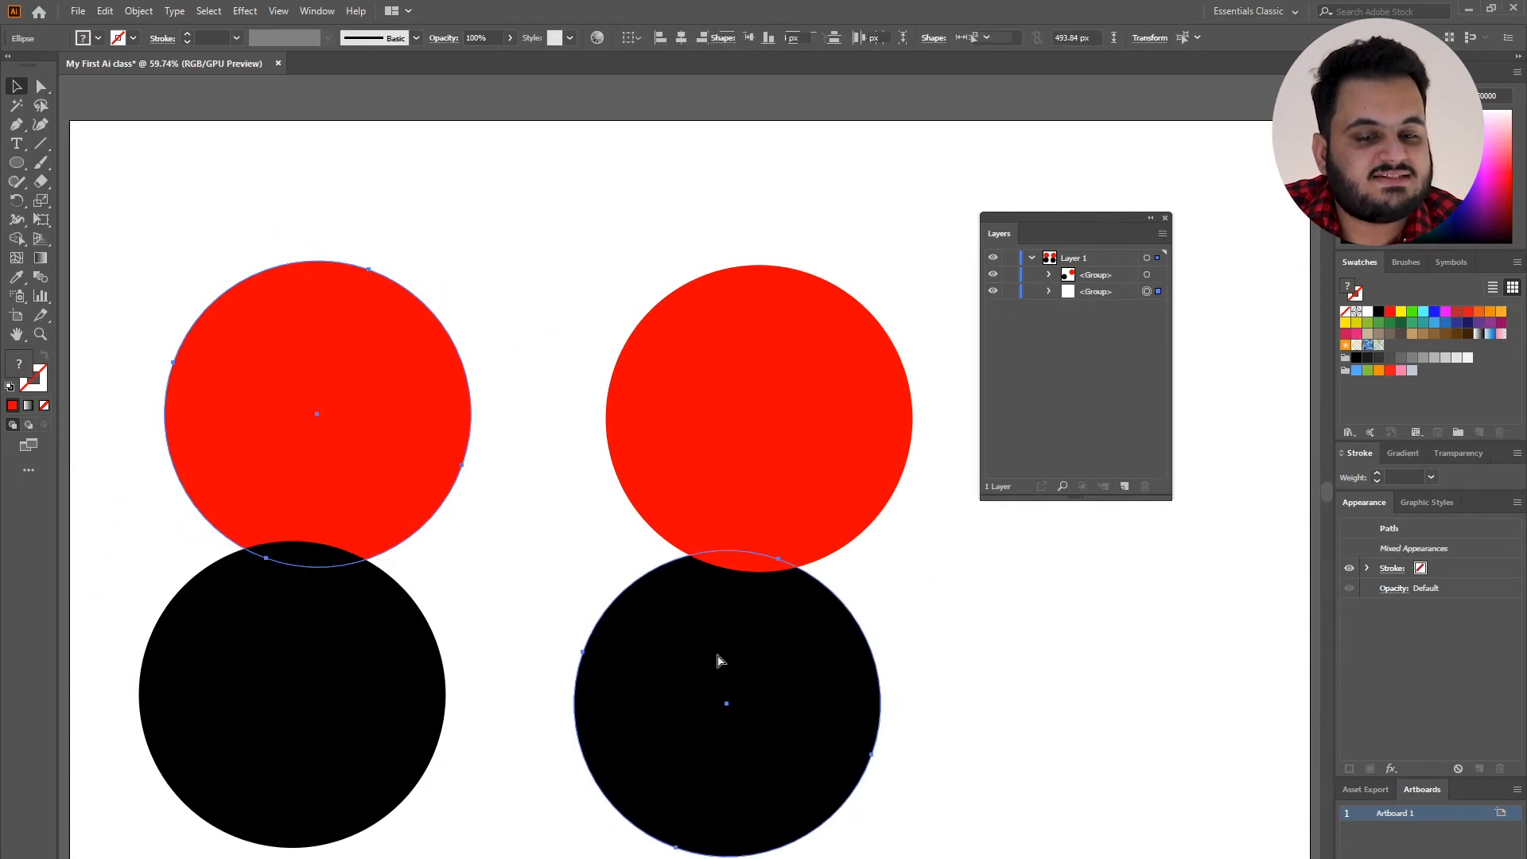
Move the two diagonal groups independently, bringing the circles back into two slightly overlapping columns.
left_click_drag(692, 615, 800, 673)
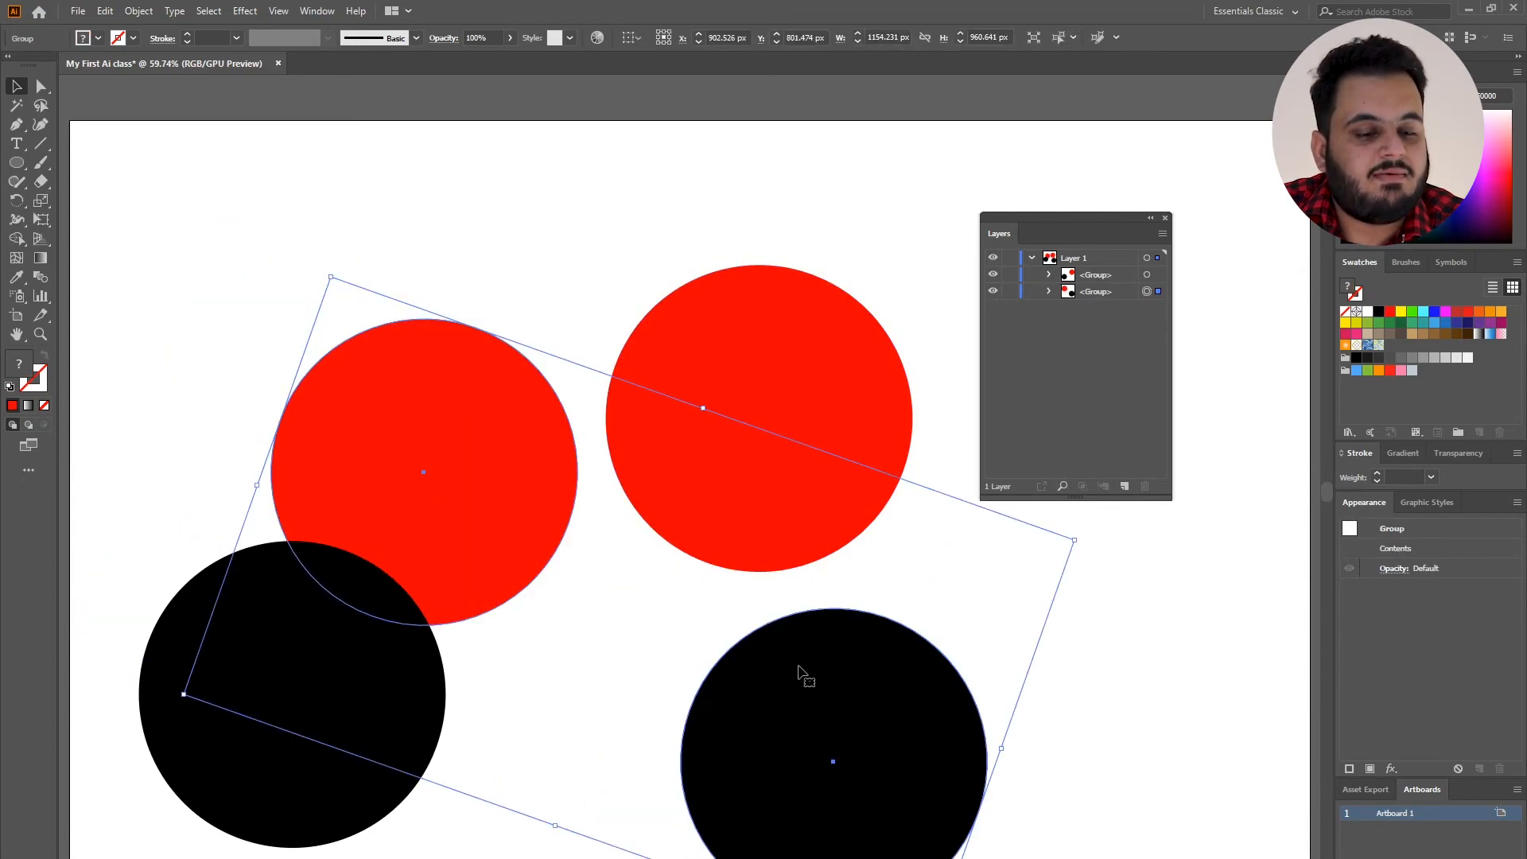
left_click_drag(756, 475, 788, 464)
left_click_drag(526, 476, 462, 401)
left_click_drag(732, 598, 684, 629)
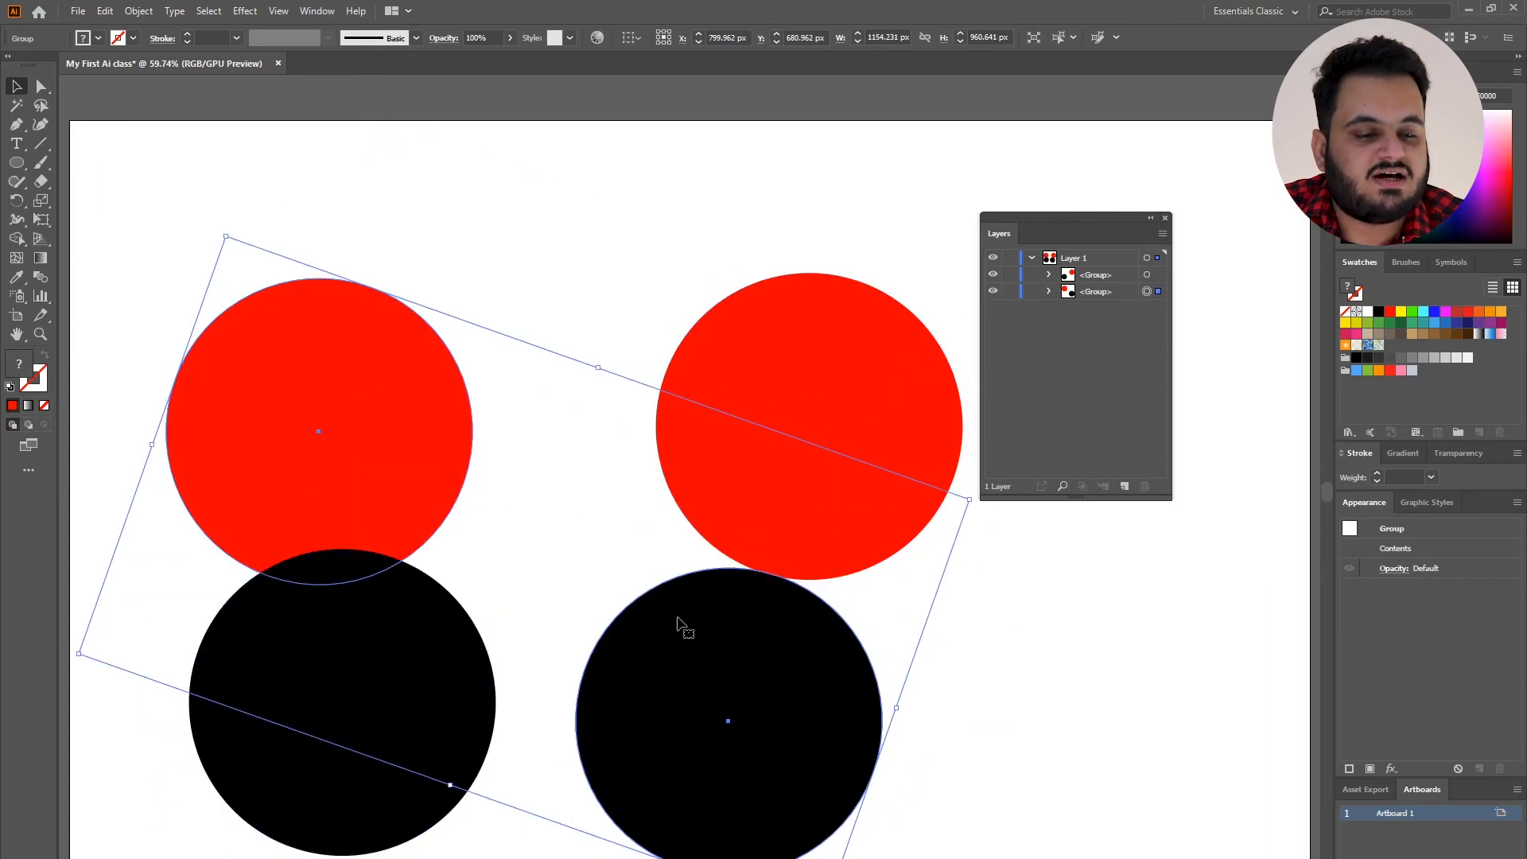
left_click_drag(740, 450, 689, 450)
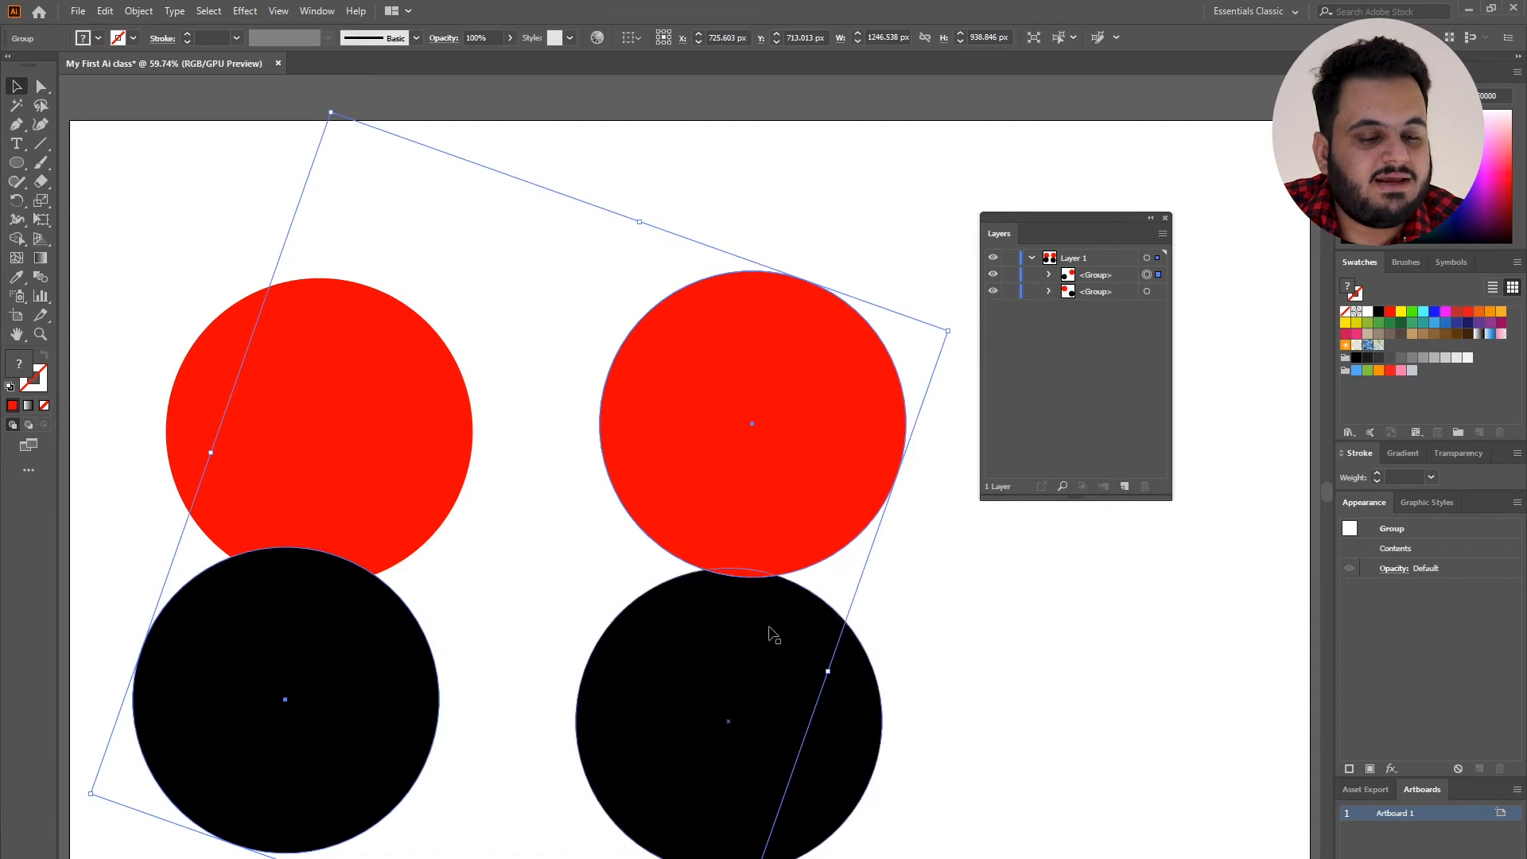
Combine the two diagonal groups into one group, and move all four circles up and slightly left.
left_click(775, 652, "shift")
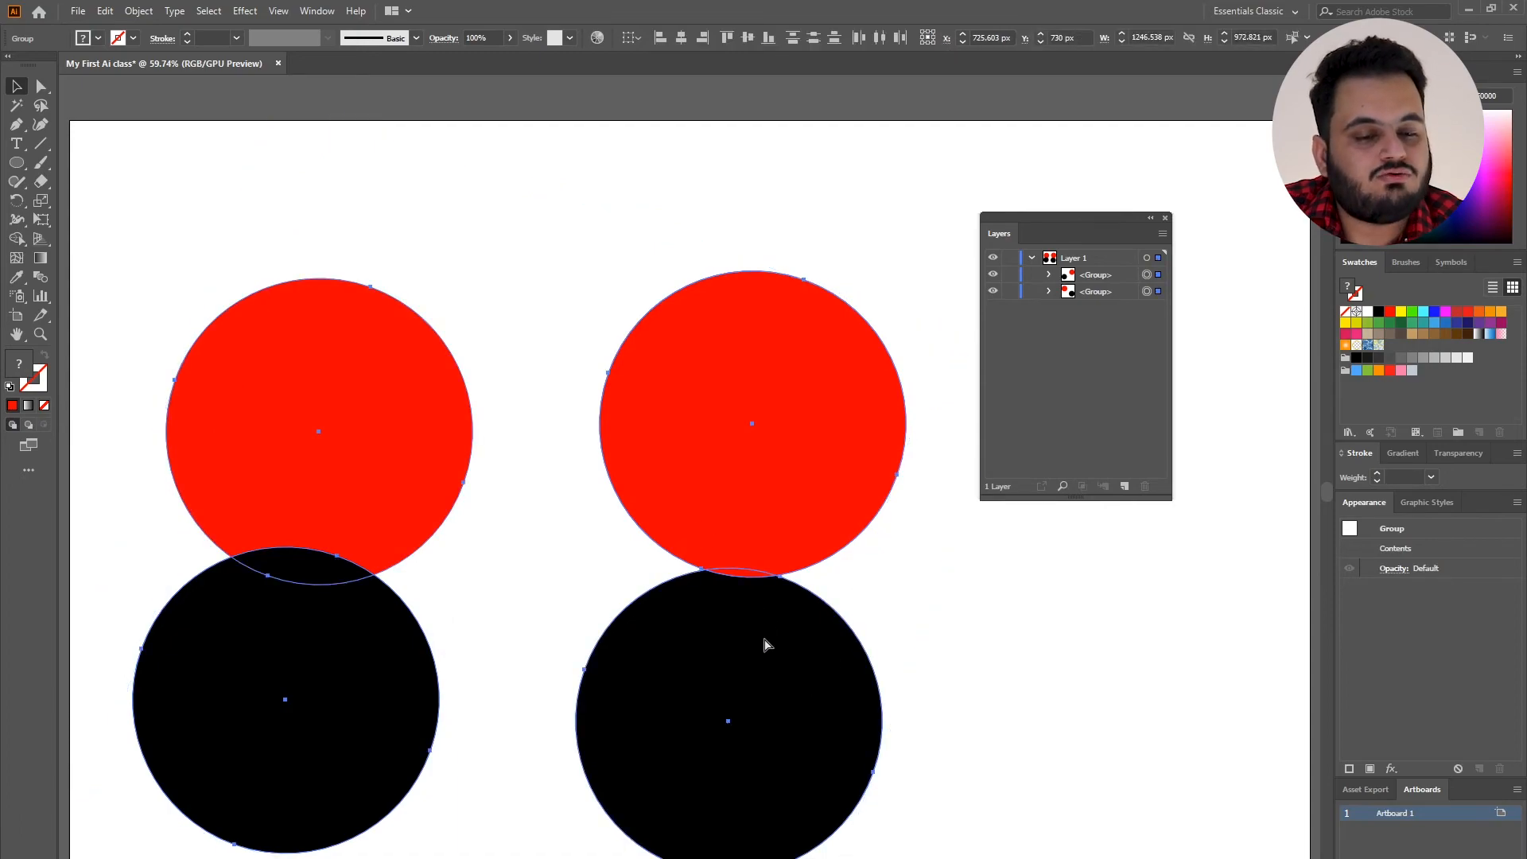
left_click_drag(330, 204, 752, 584)
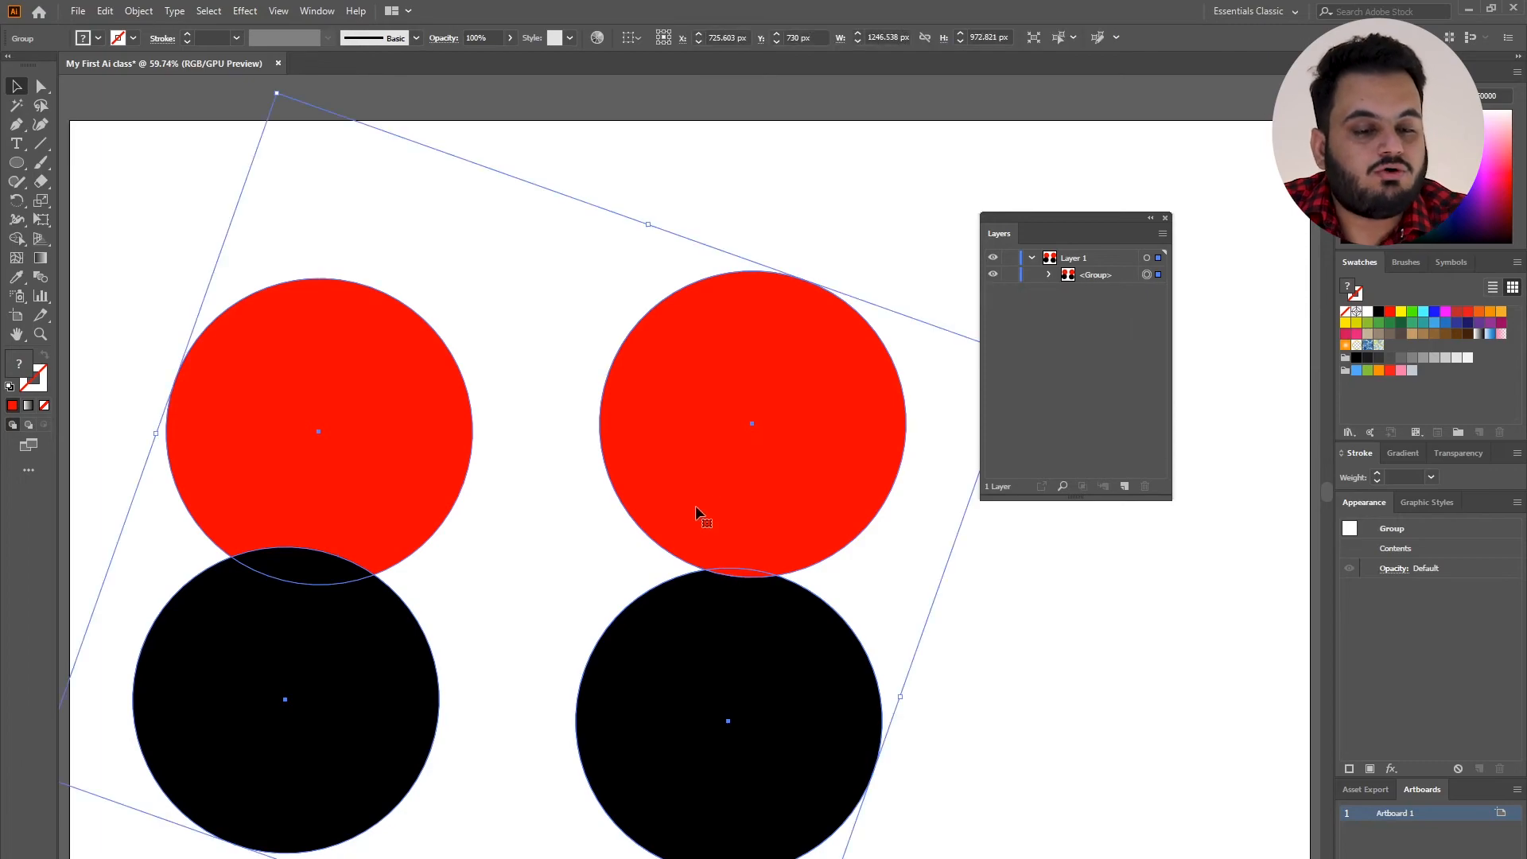
left_click_drag(773, 444, 743, 430)
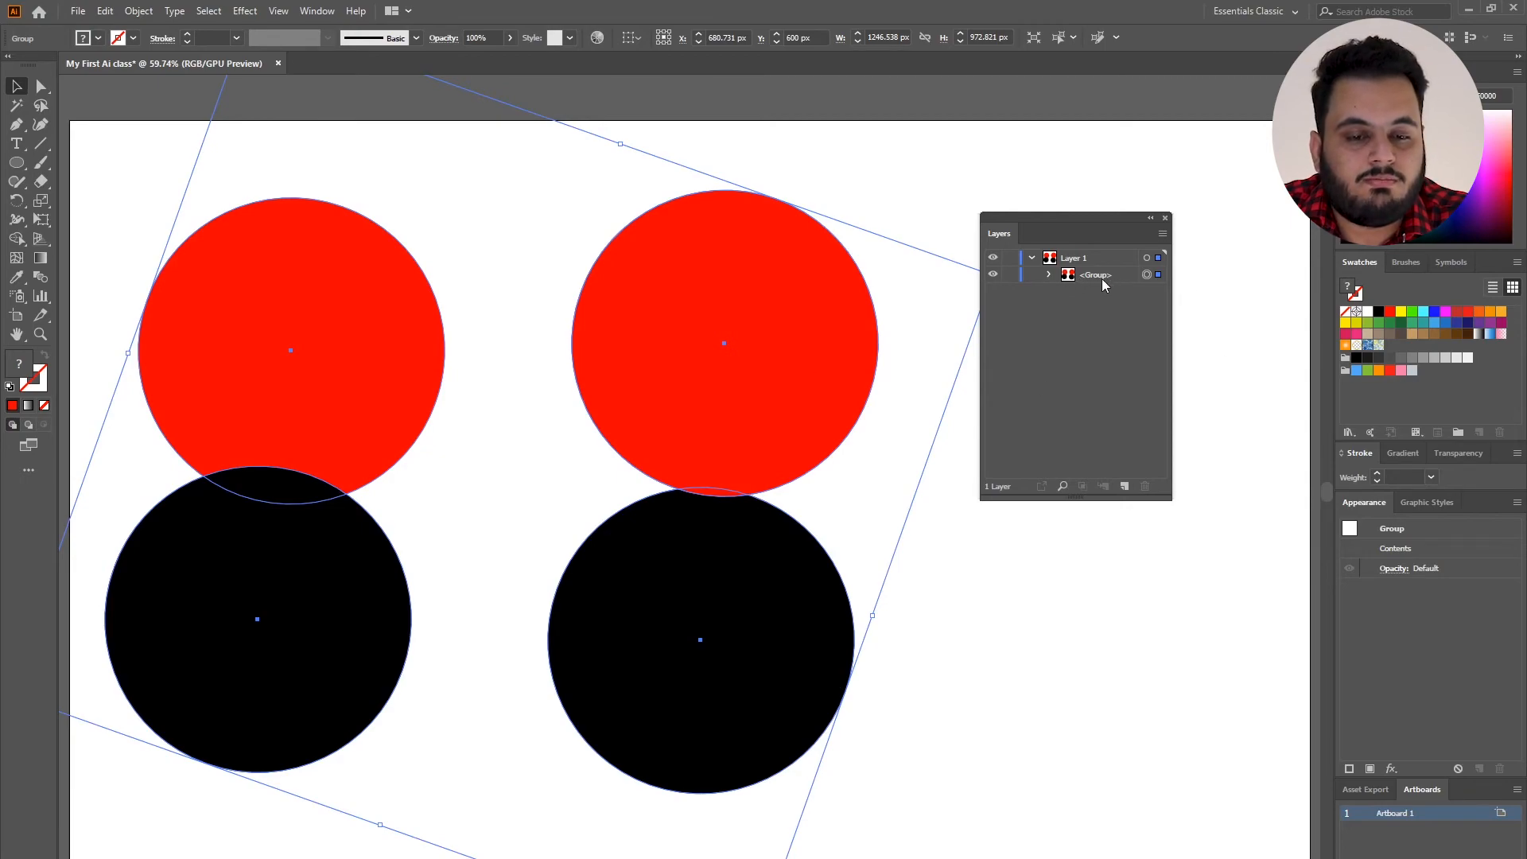
Ungroup the combined group into its two pairs, select the pair containing the right red circle, and clear the selection.
right_click(785, 310)
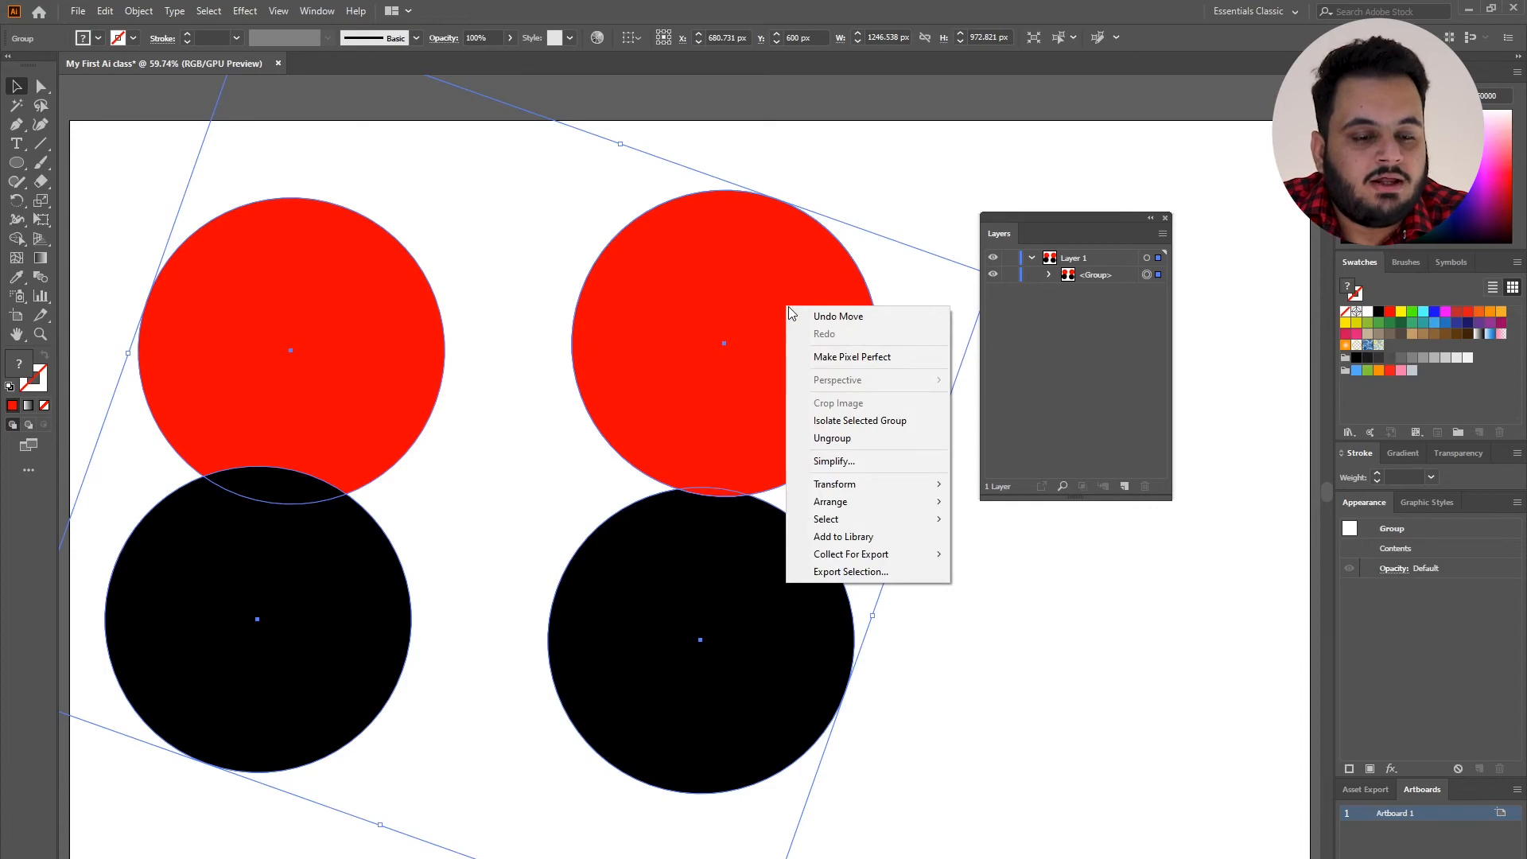
left_click(842, 438)
left_click(915, 415)
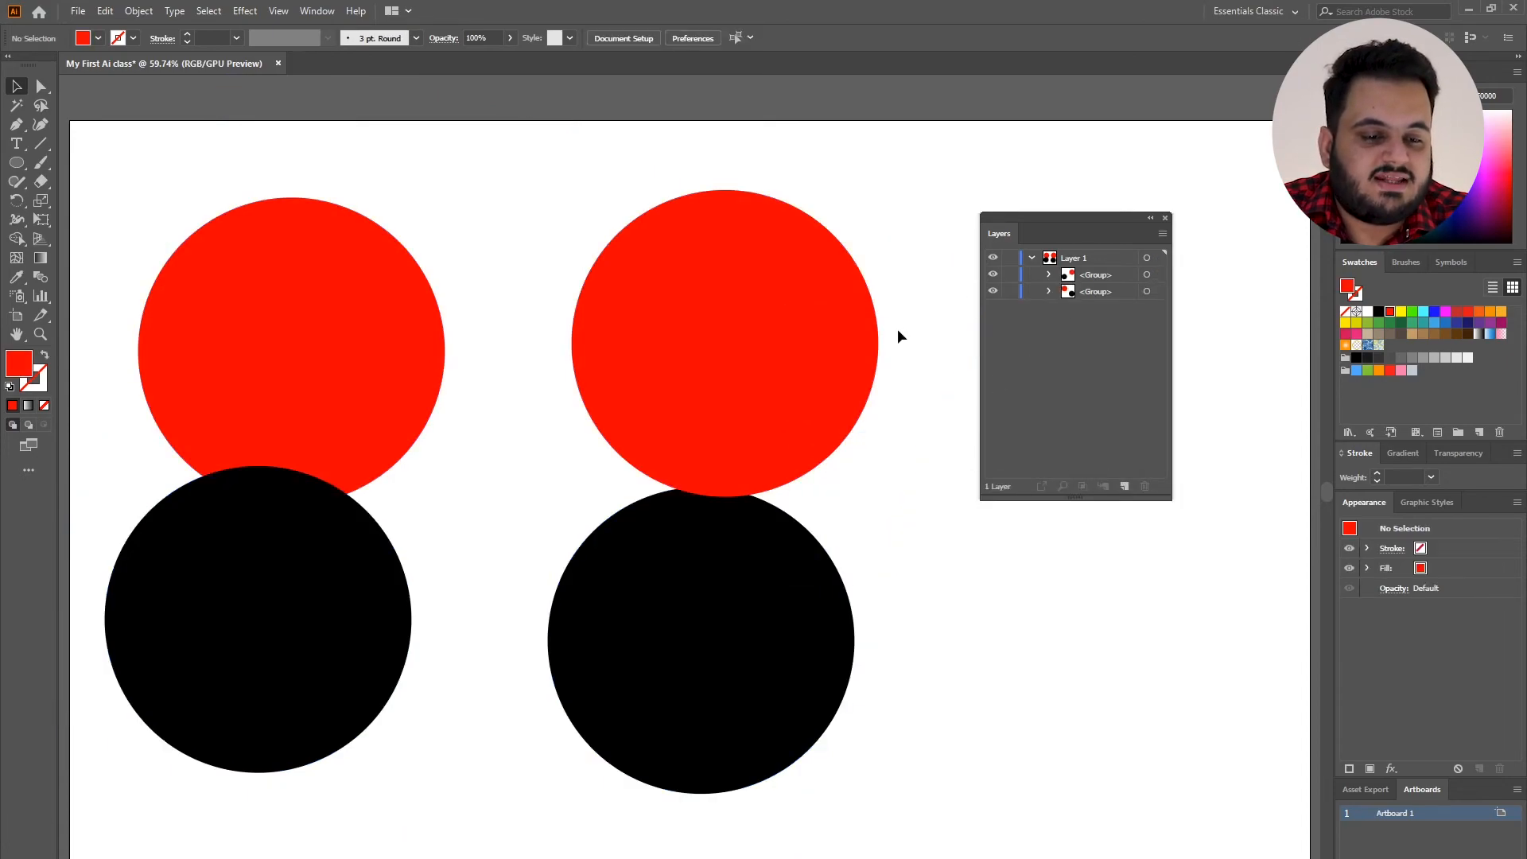
left_click(799, 318)
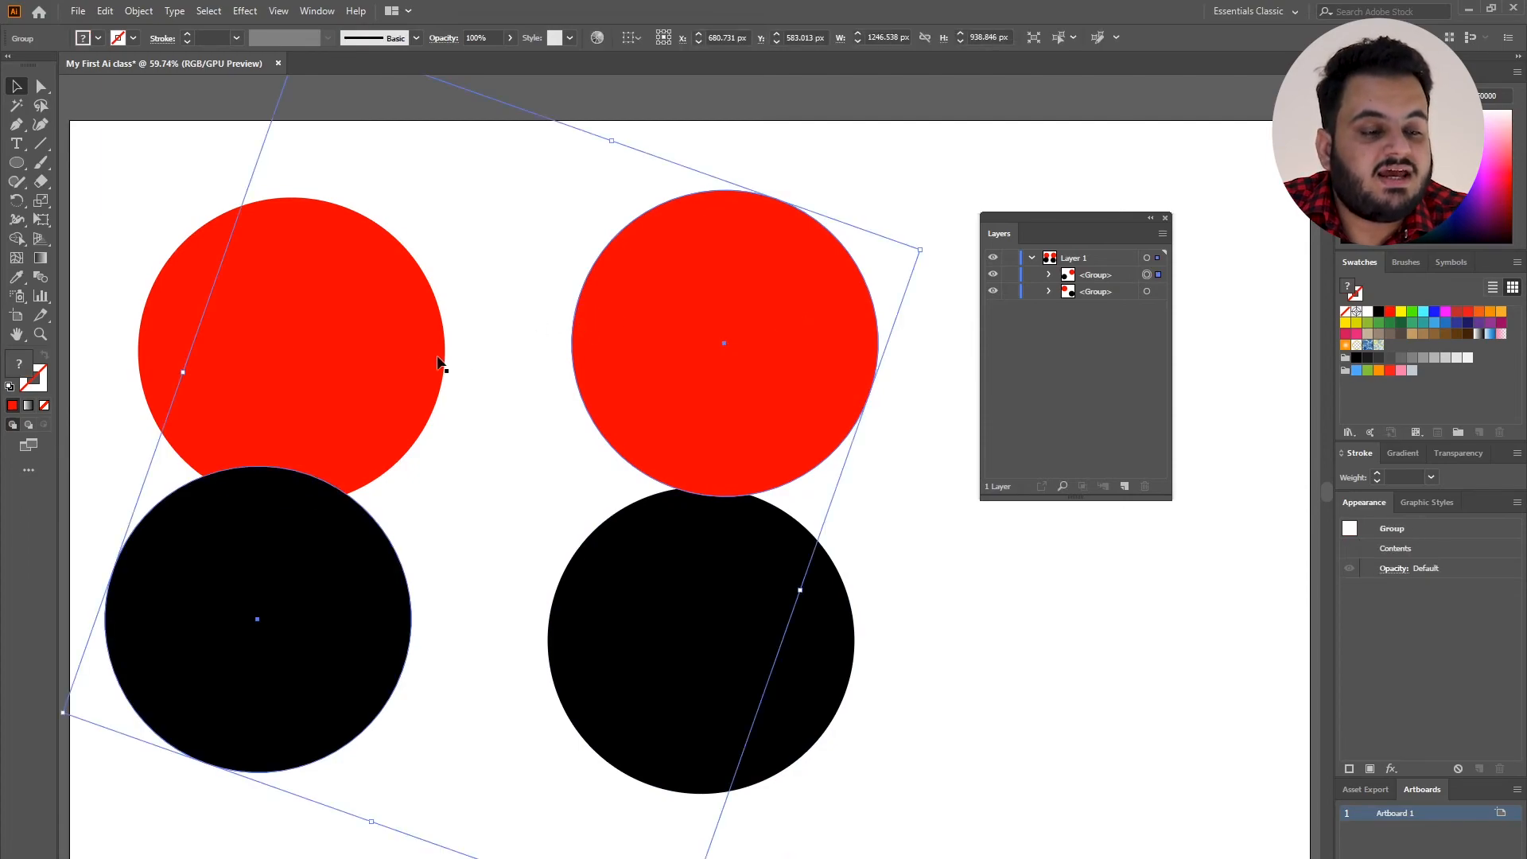
left_click(557, 478)
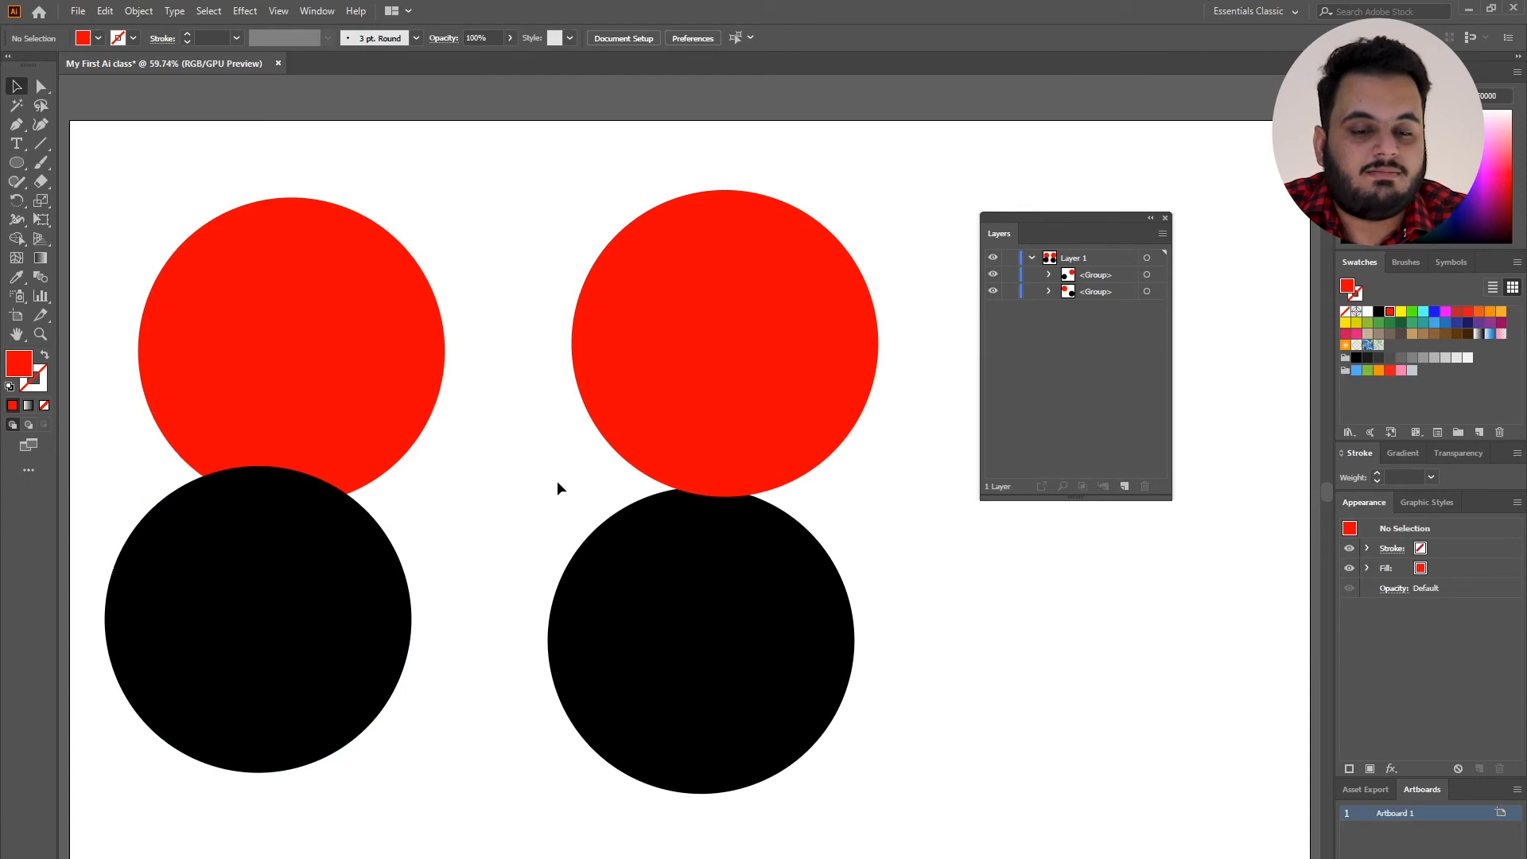
Ungroup the right red and left black pair, and select each of its circles separately through the layer entries.
right_click(676, 356)
left_click(735, 488)
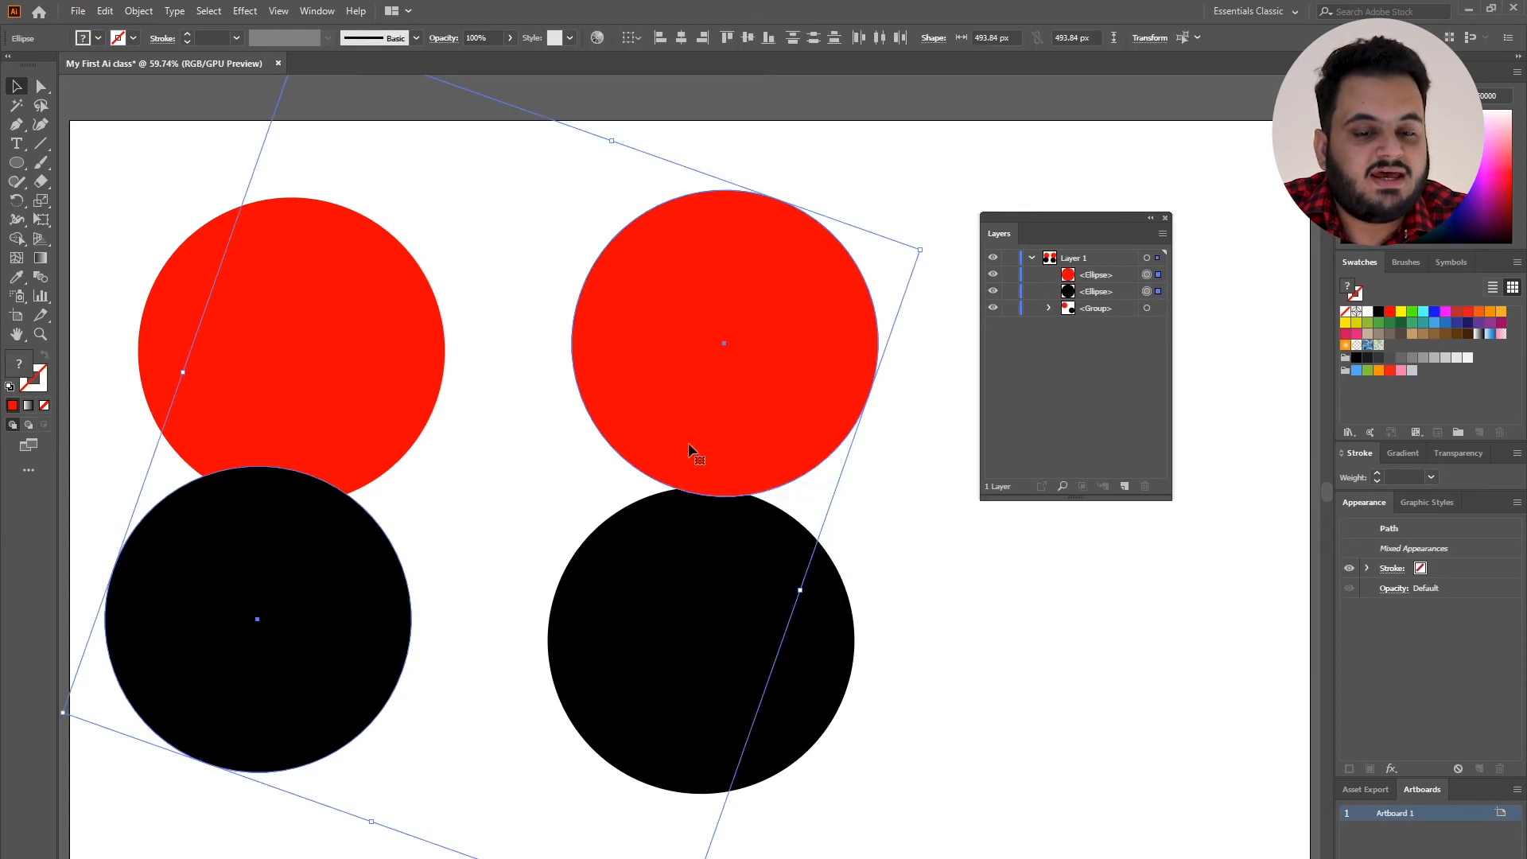
left_click(1158, 274)
left_click(1158, 292)
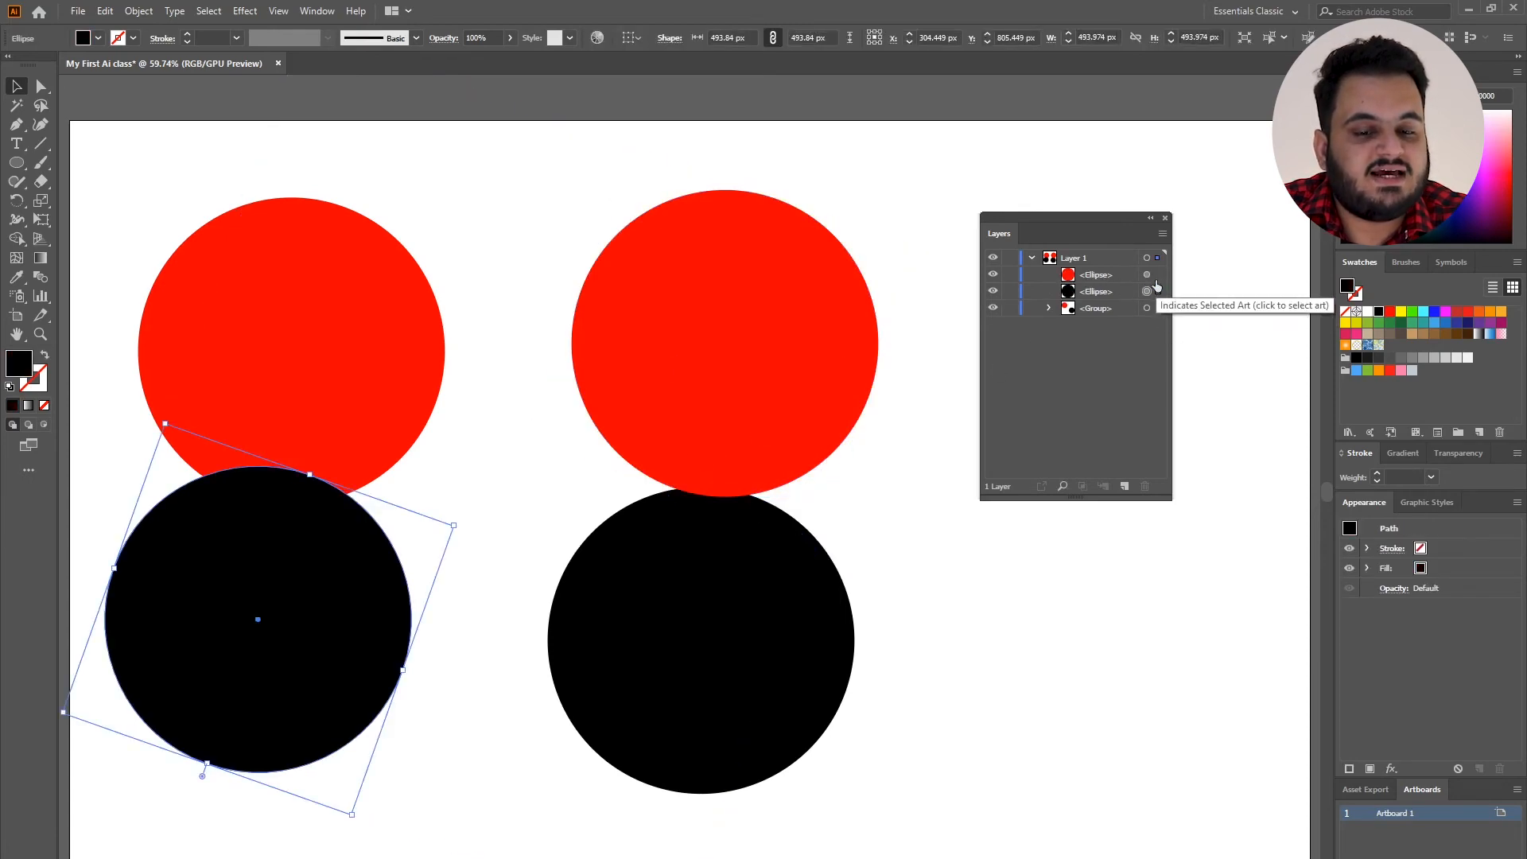
left_click(1158, 275)
left_click(1158, 292)
Ungroup the left red and right black pair, and select circles individually on the artboard to test their independence.
left_click(756, 549)
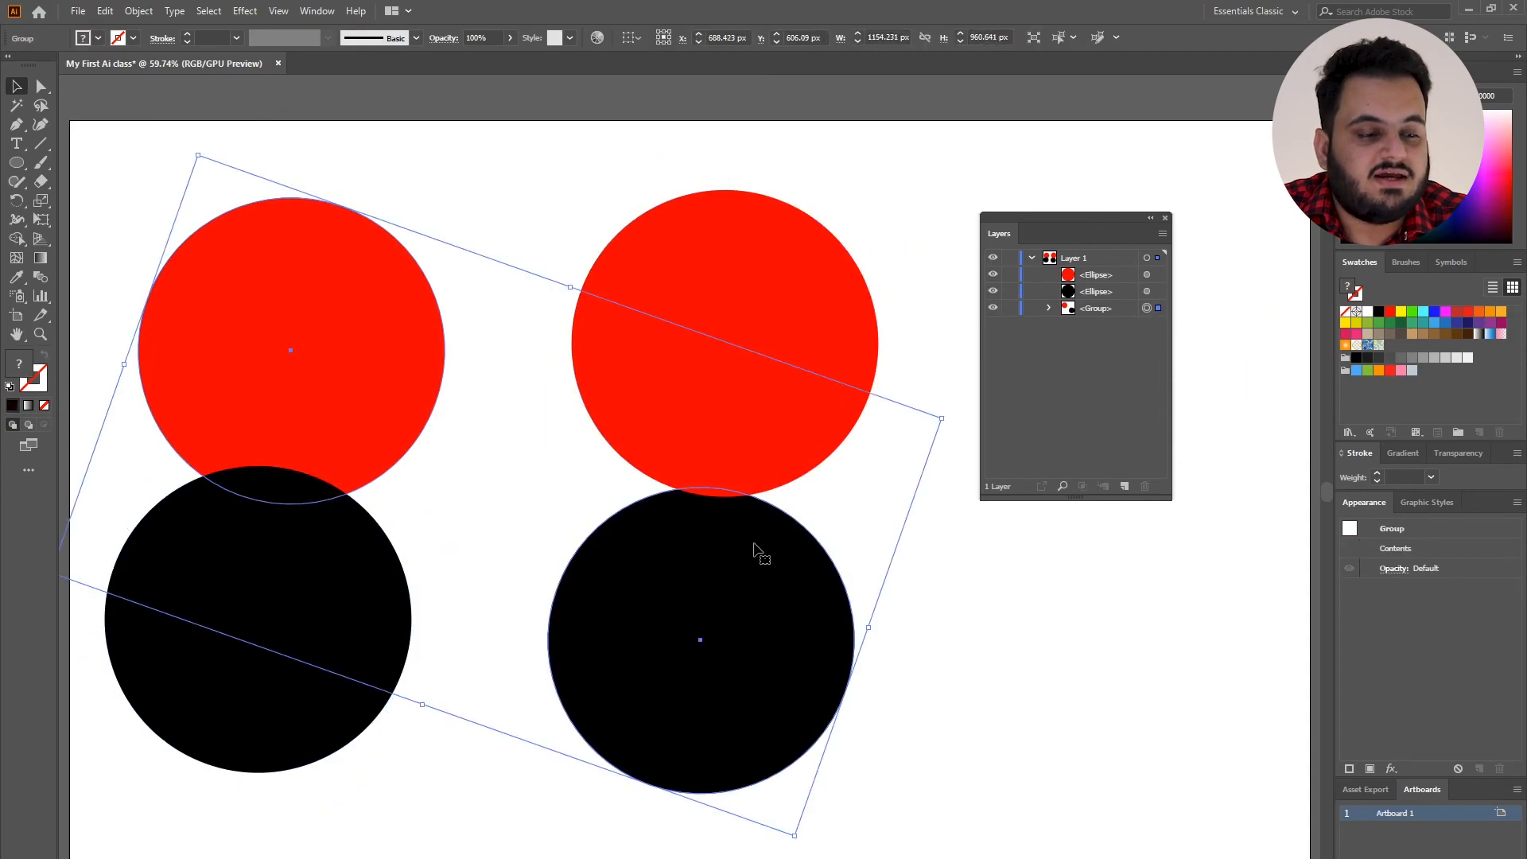
right_click(756, 548)
left_click(805, 676)
left_click(886, 556)
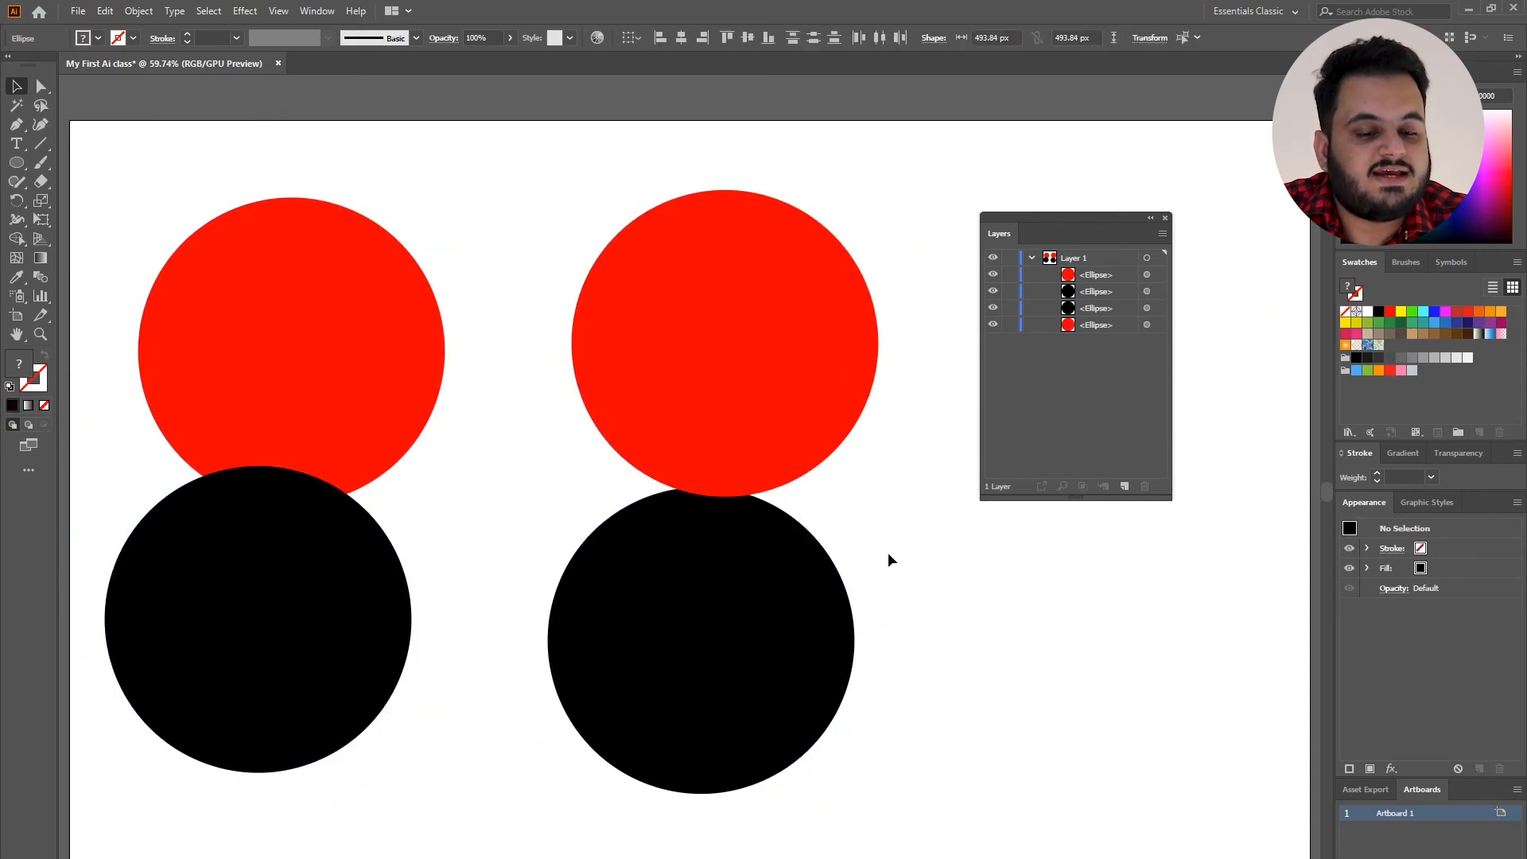
left_click(756, 513)
left_click(408, 368)
left_click(903, 596)
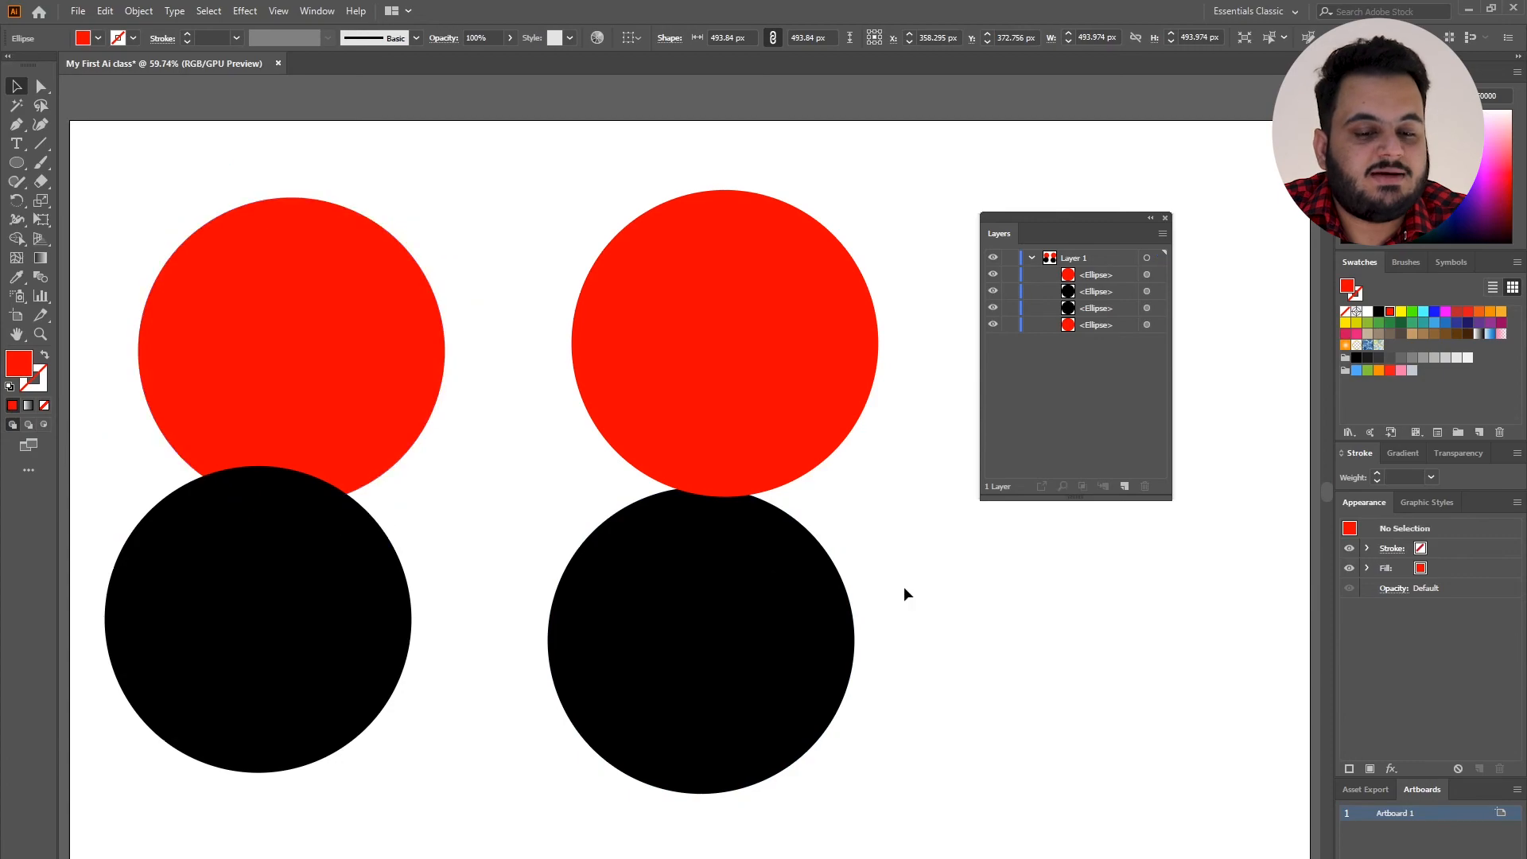
left_click(795, 557)
Delete the right red circle and the left red circle.
left_click(732, 293)
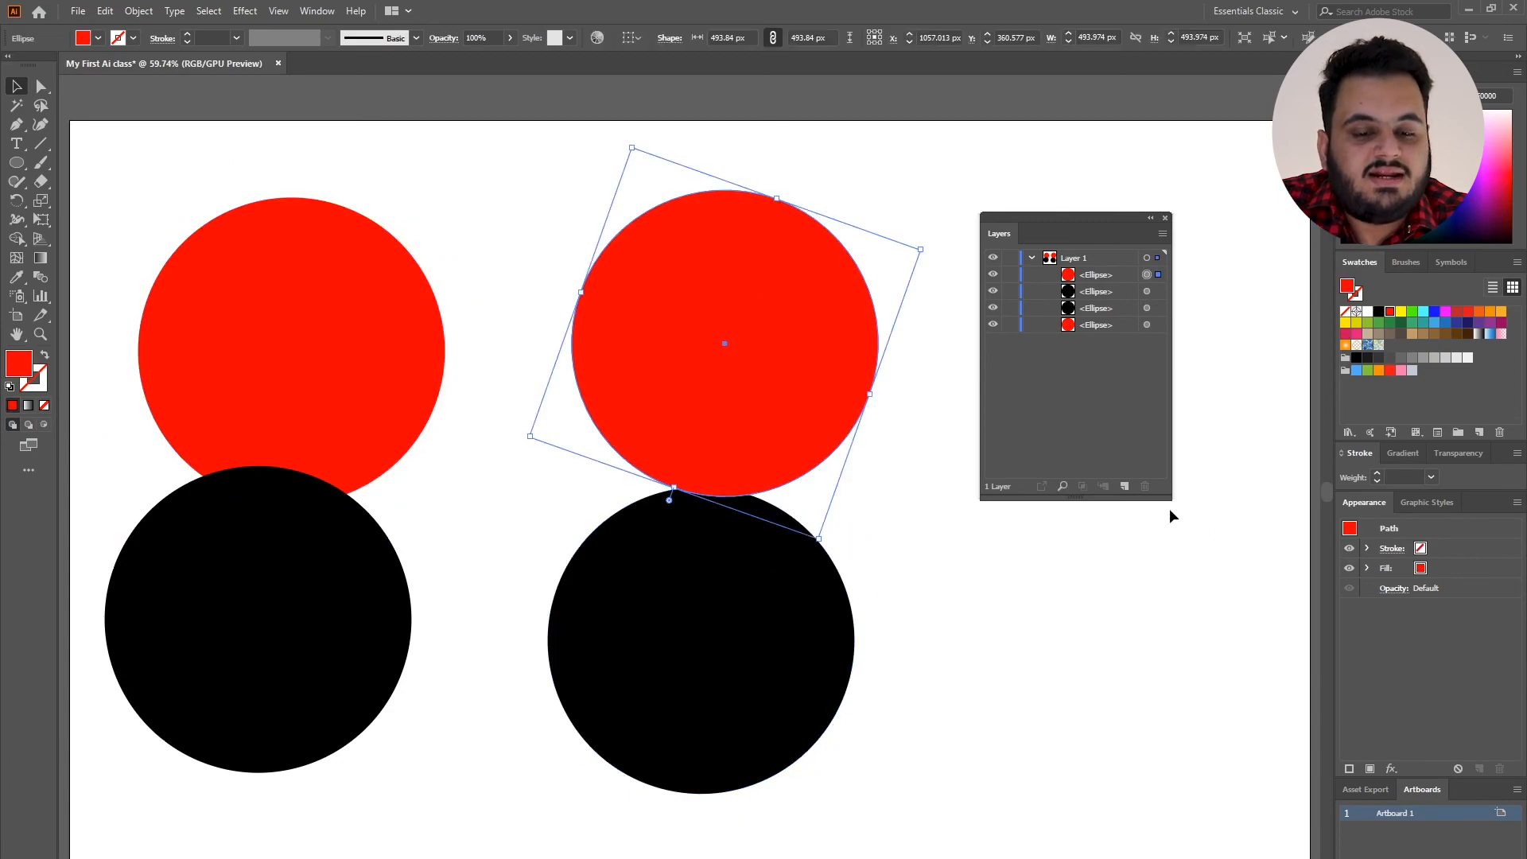
key("Page_Down")
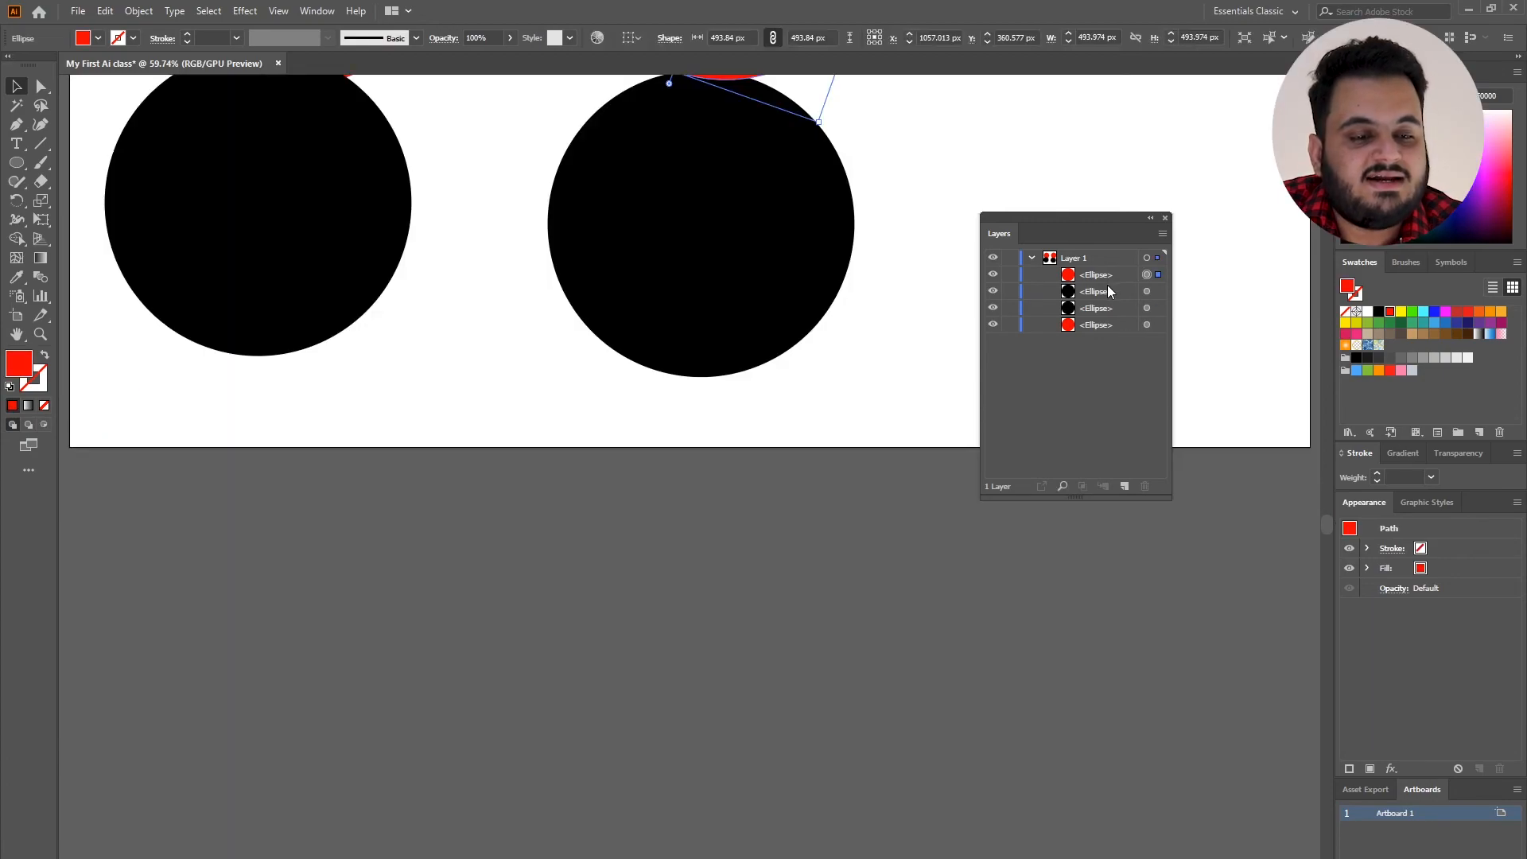
key("Page_Up")
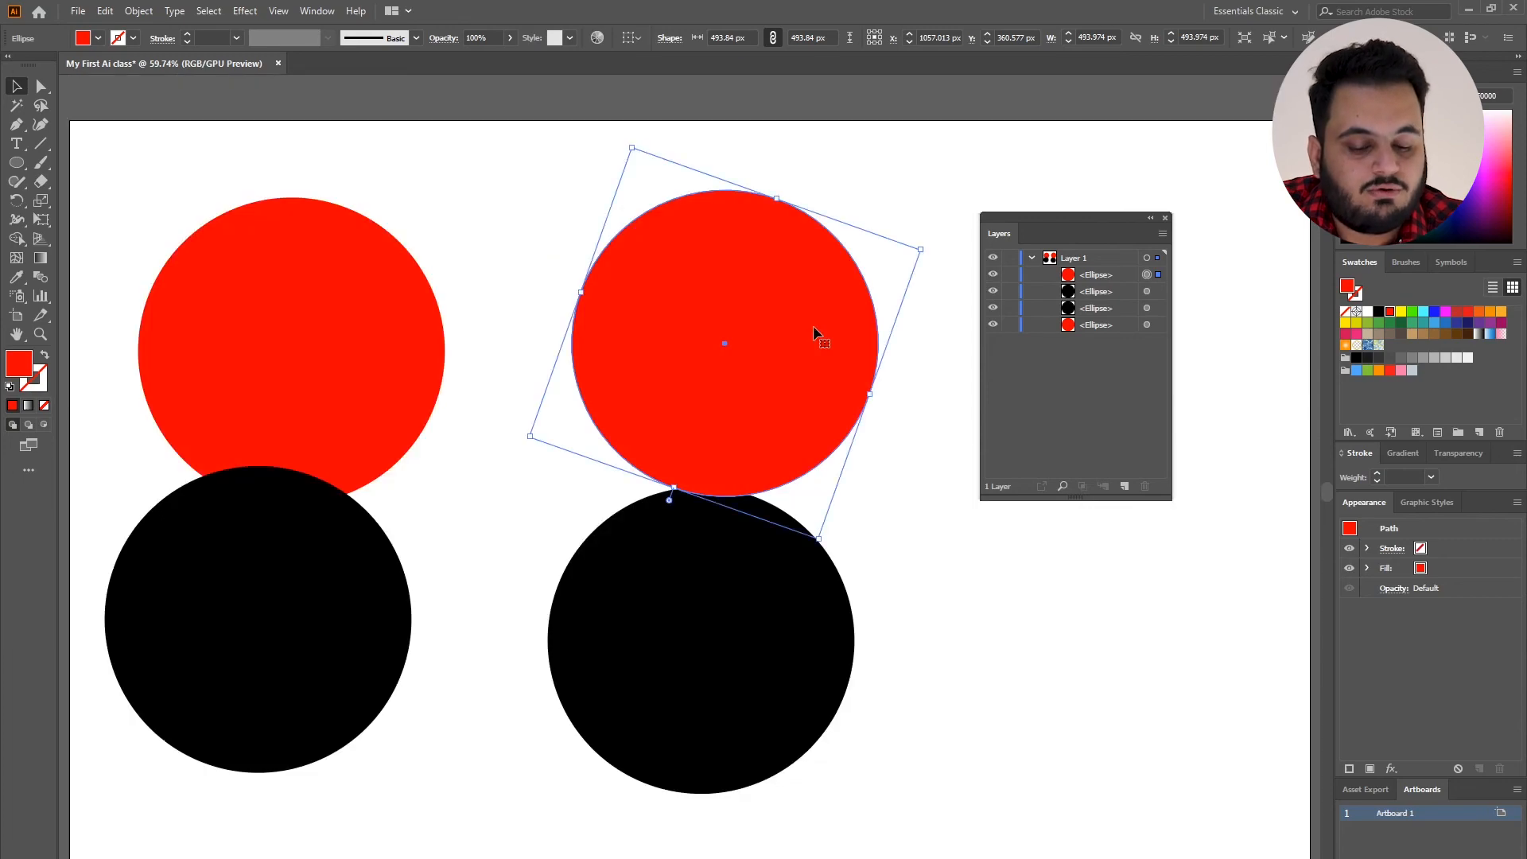
key("Delete")
left_click(315, 290)
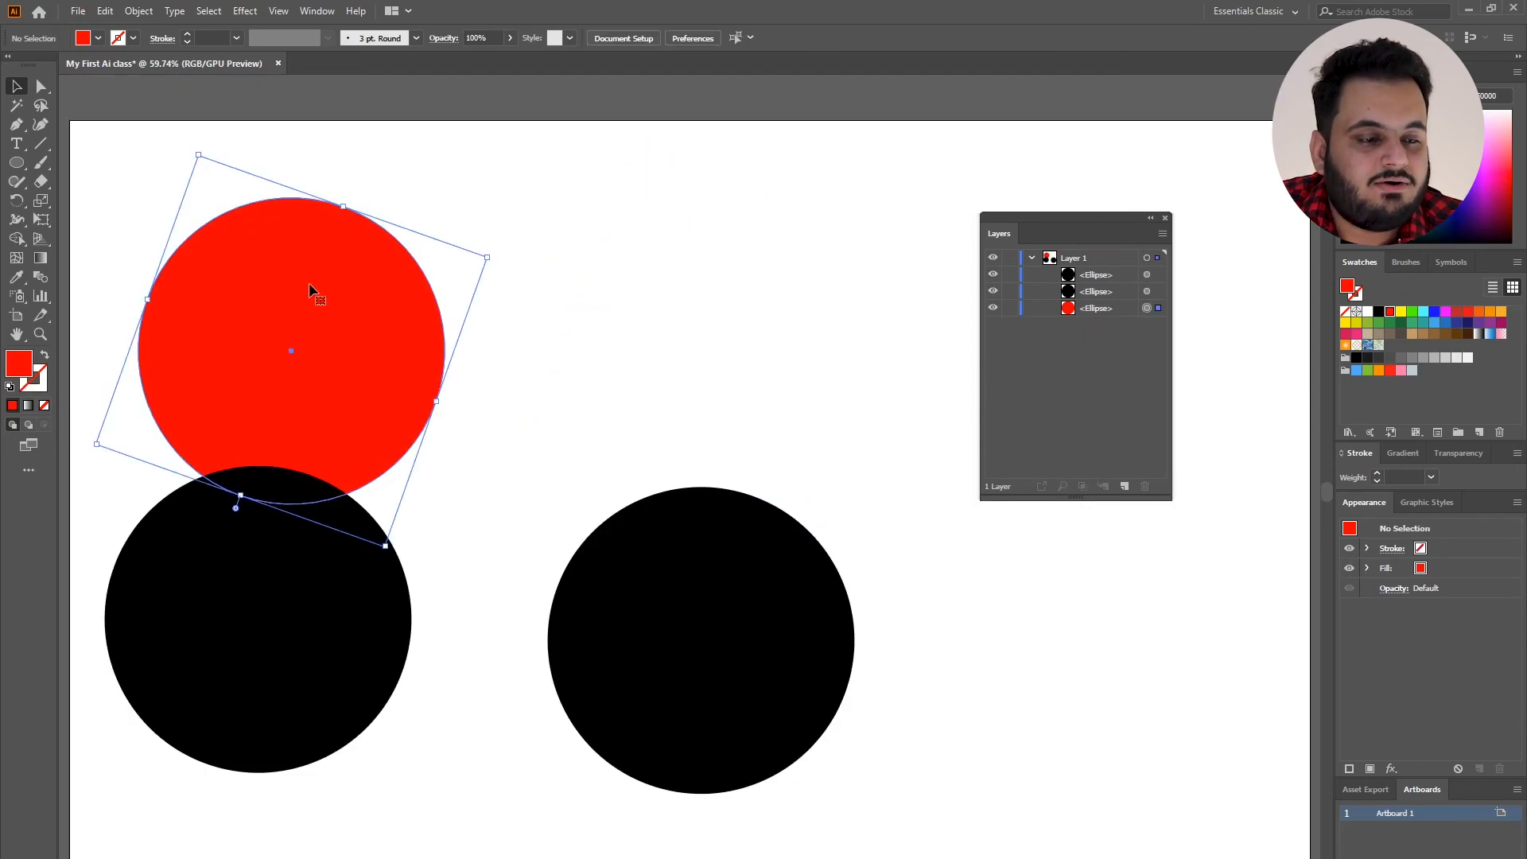
key("Delete")
Delete the left black circle, and remove the right black circle through its layer entry.
left_click(289, 522)
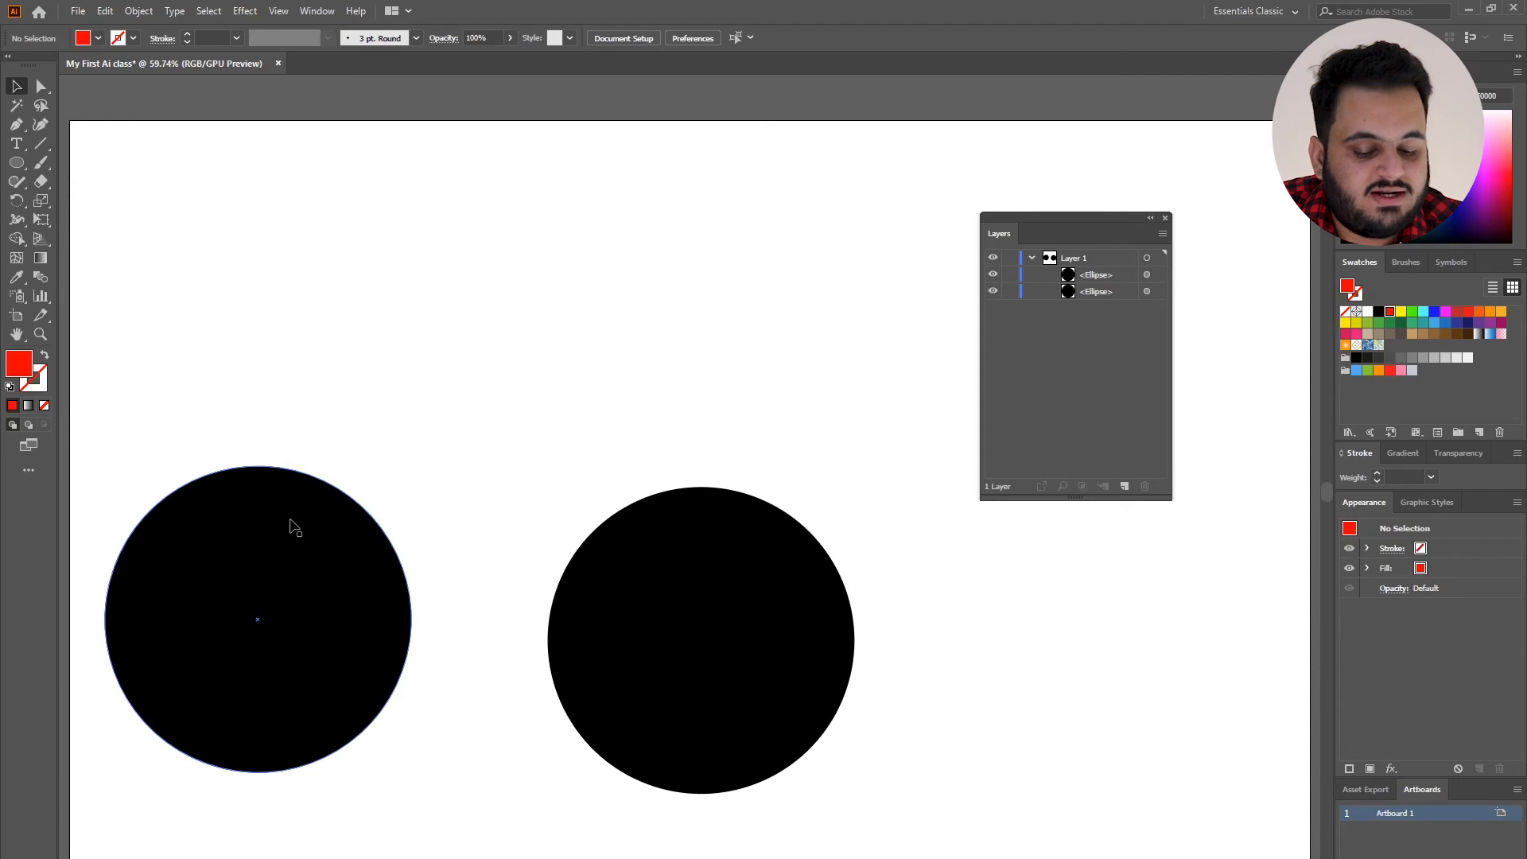
key("Delete")
left_click(756, 617)
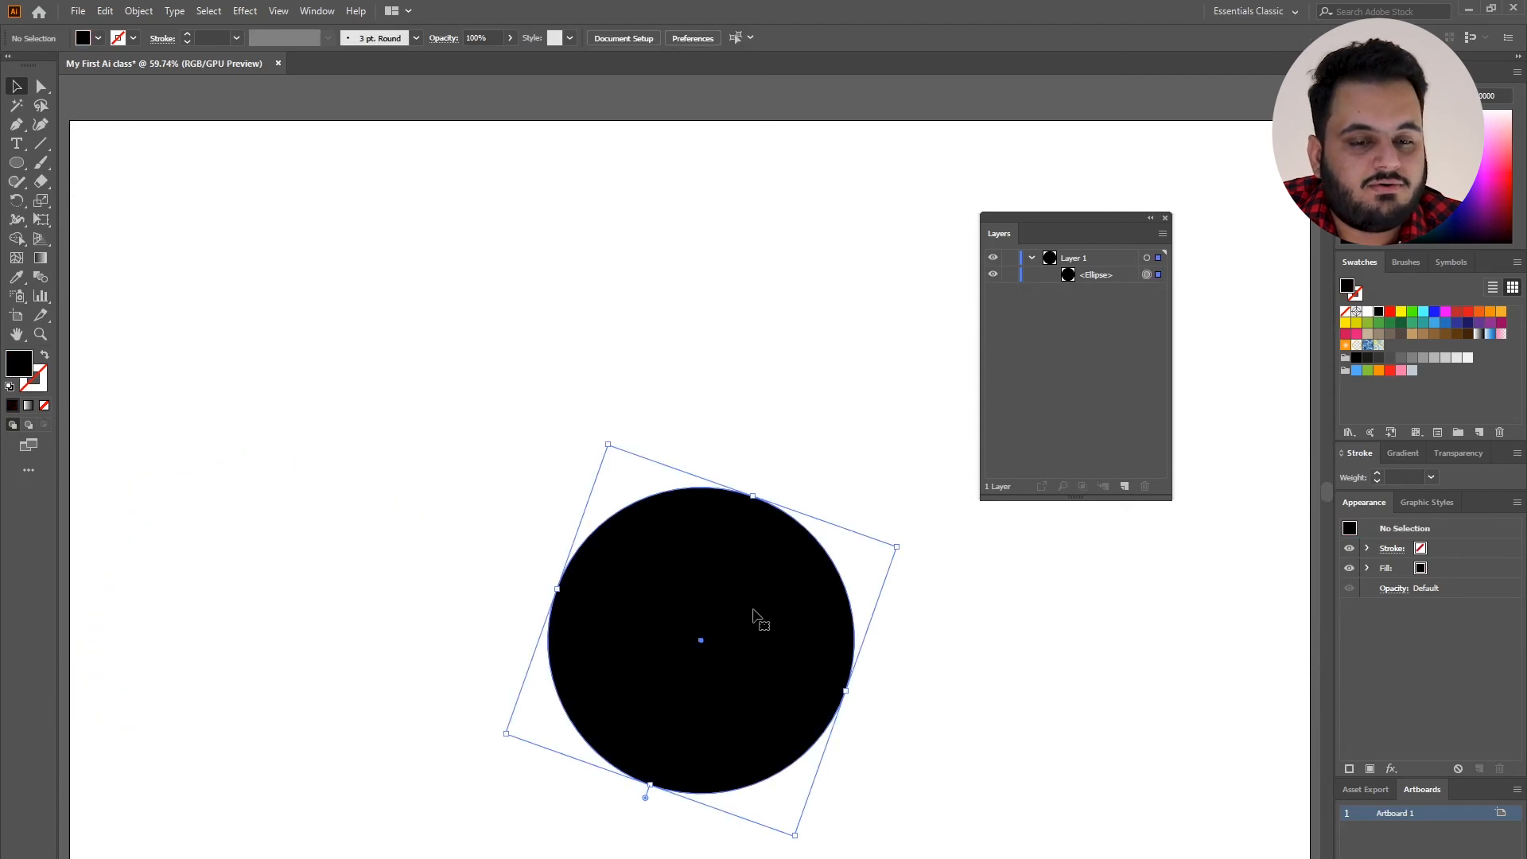
left_click(1111, 276)
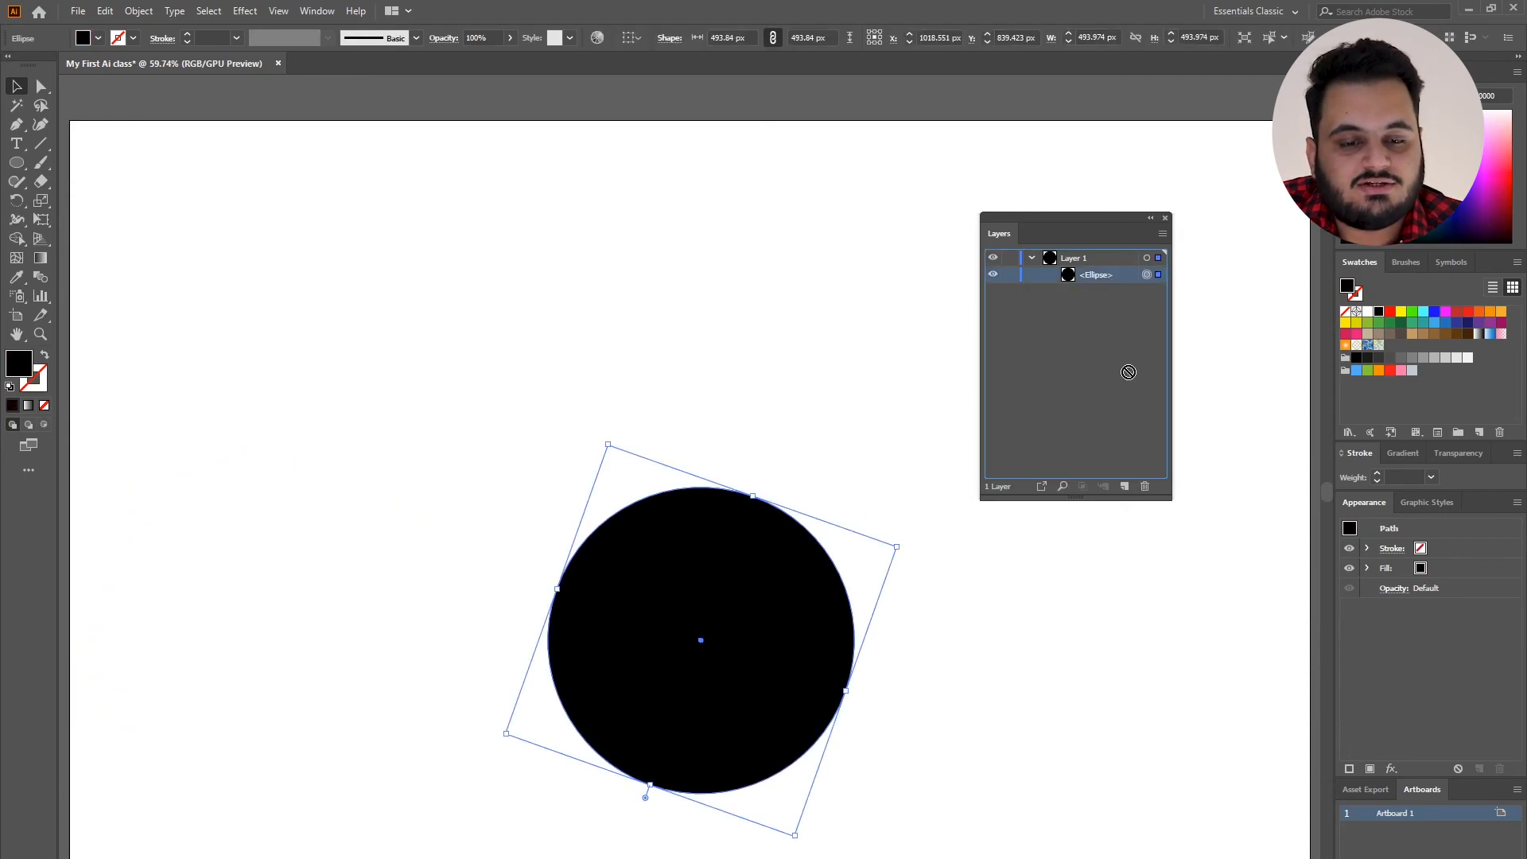
left_click(1144, 487)
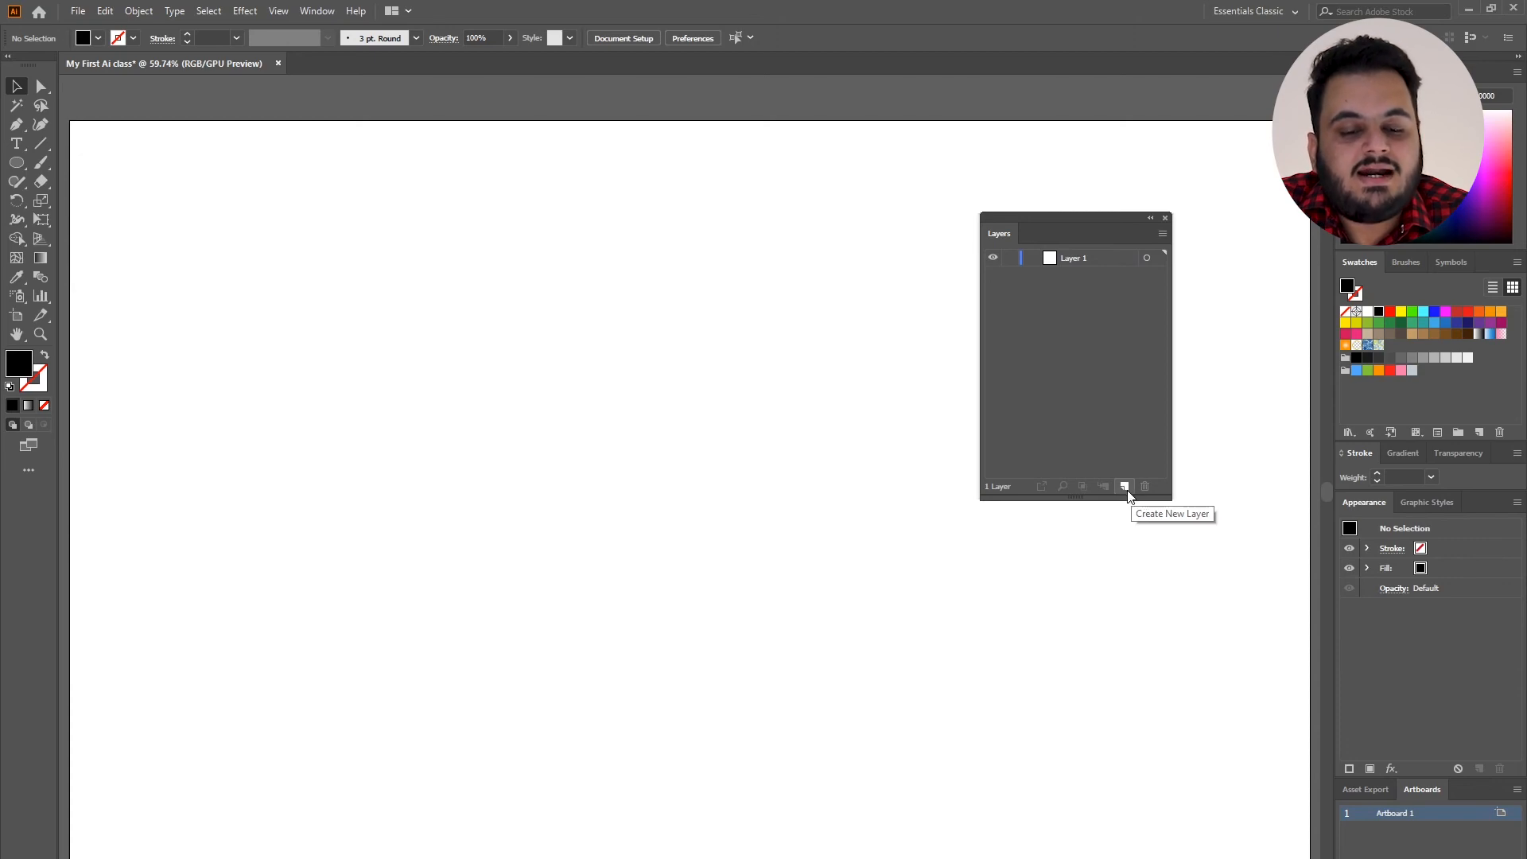
Create a new layer above Layer 1, and close the layer list.
left_click(1125, 487)
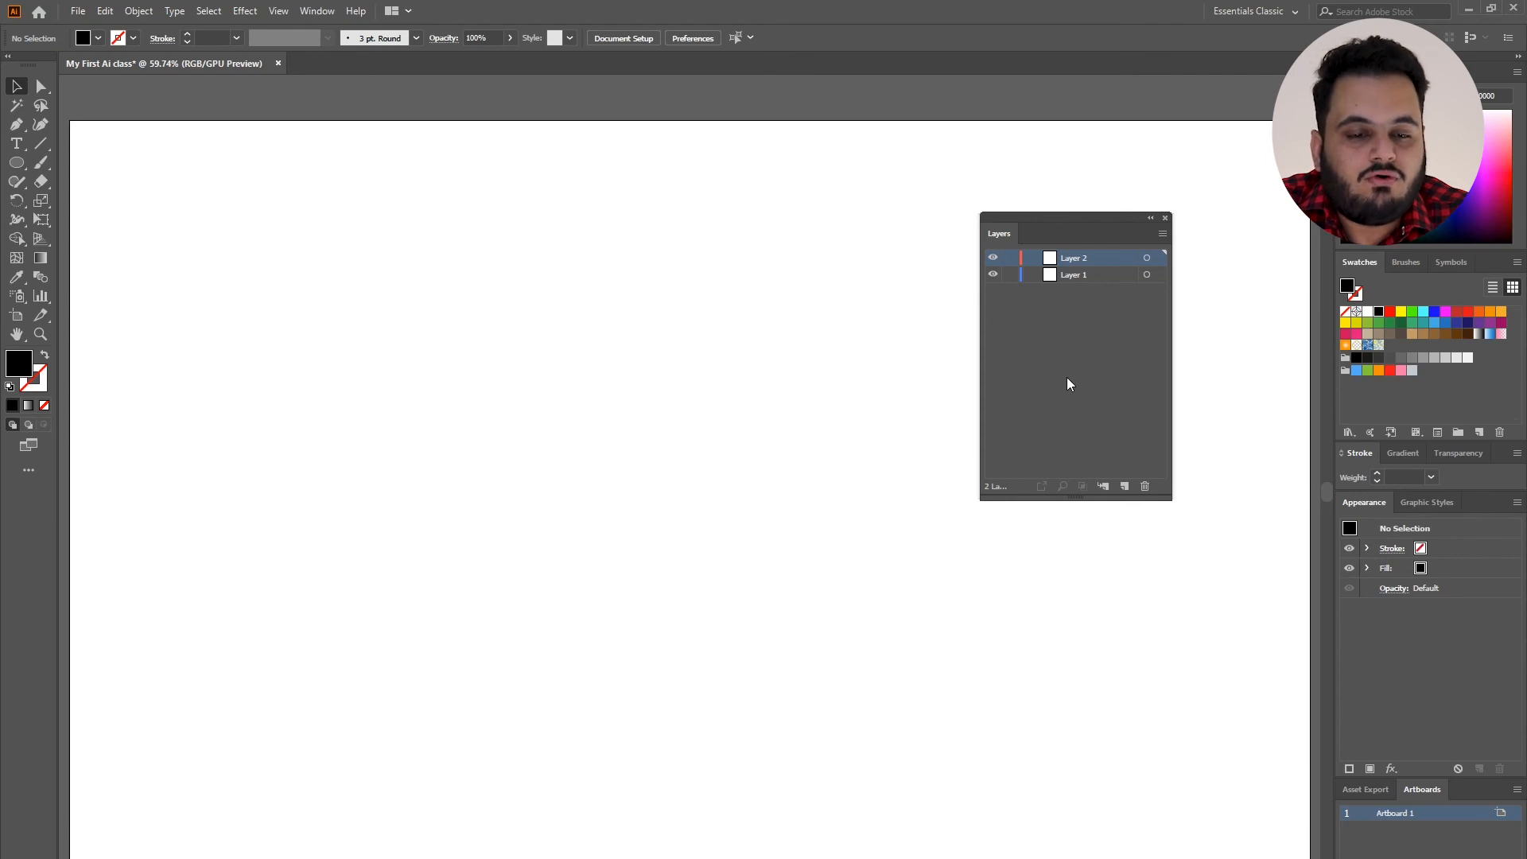
left_click(1165, 218)
Select the three diagonally overlapping black squares together, clear the selection, and nudge the lowest square slightly down and right.
left_click_drag(266, 171, 625, 586)
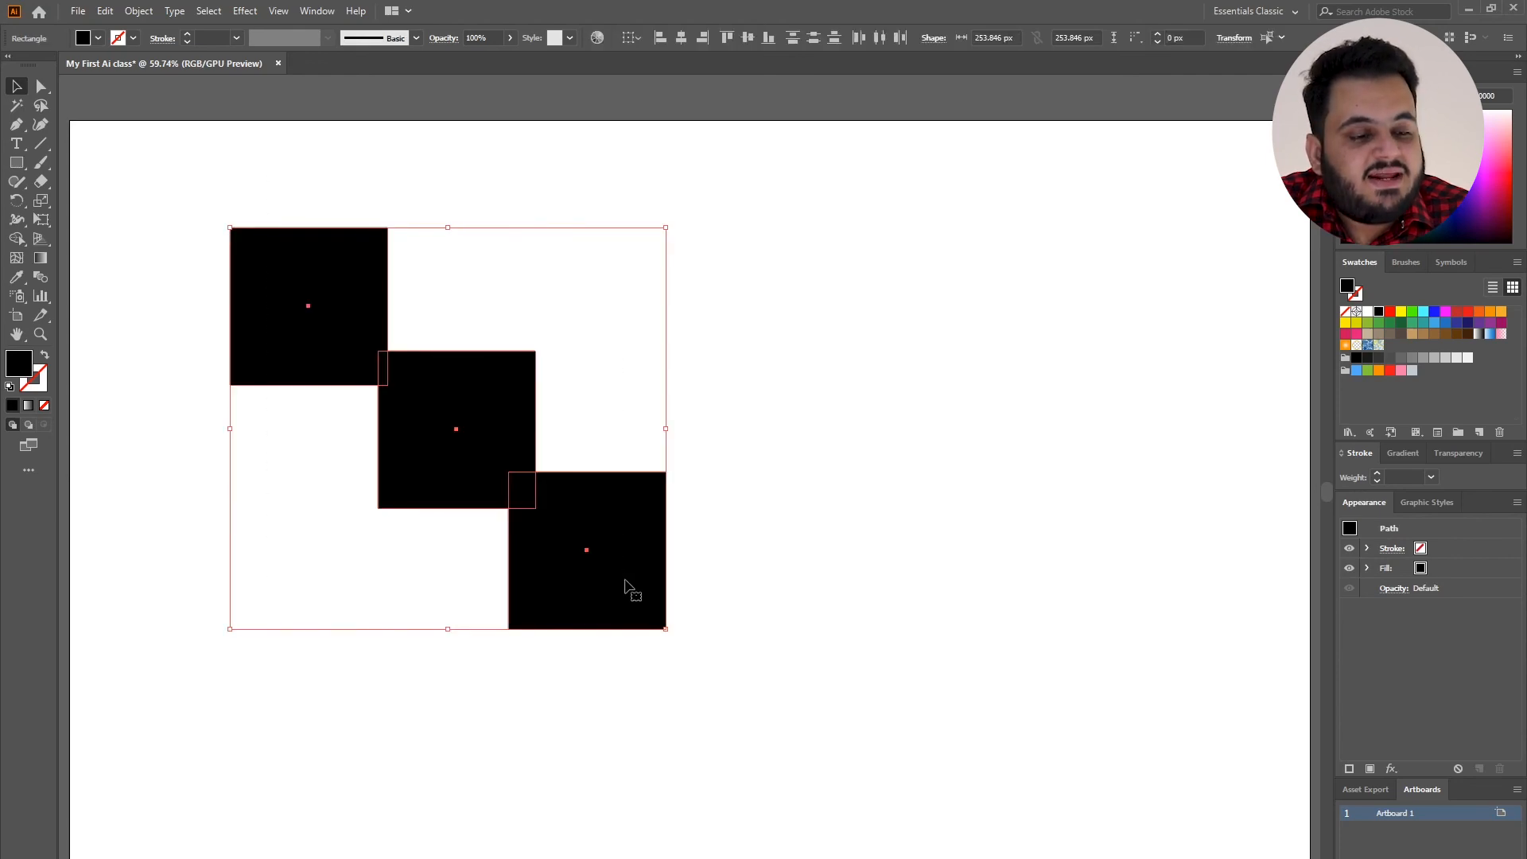
left_click(597, 413)
left_click_drag(609, 497, 613, 502)
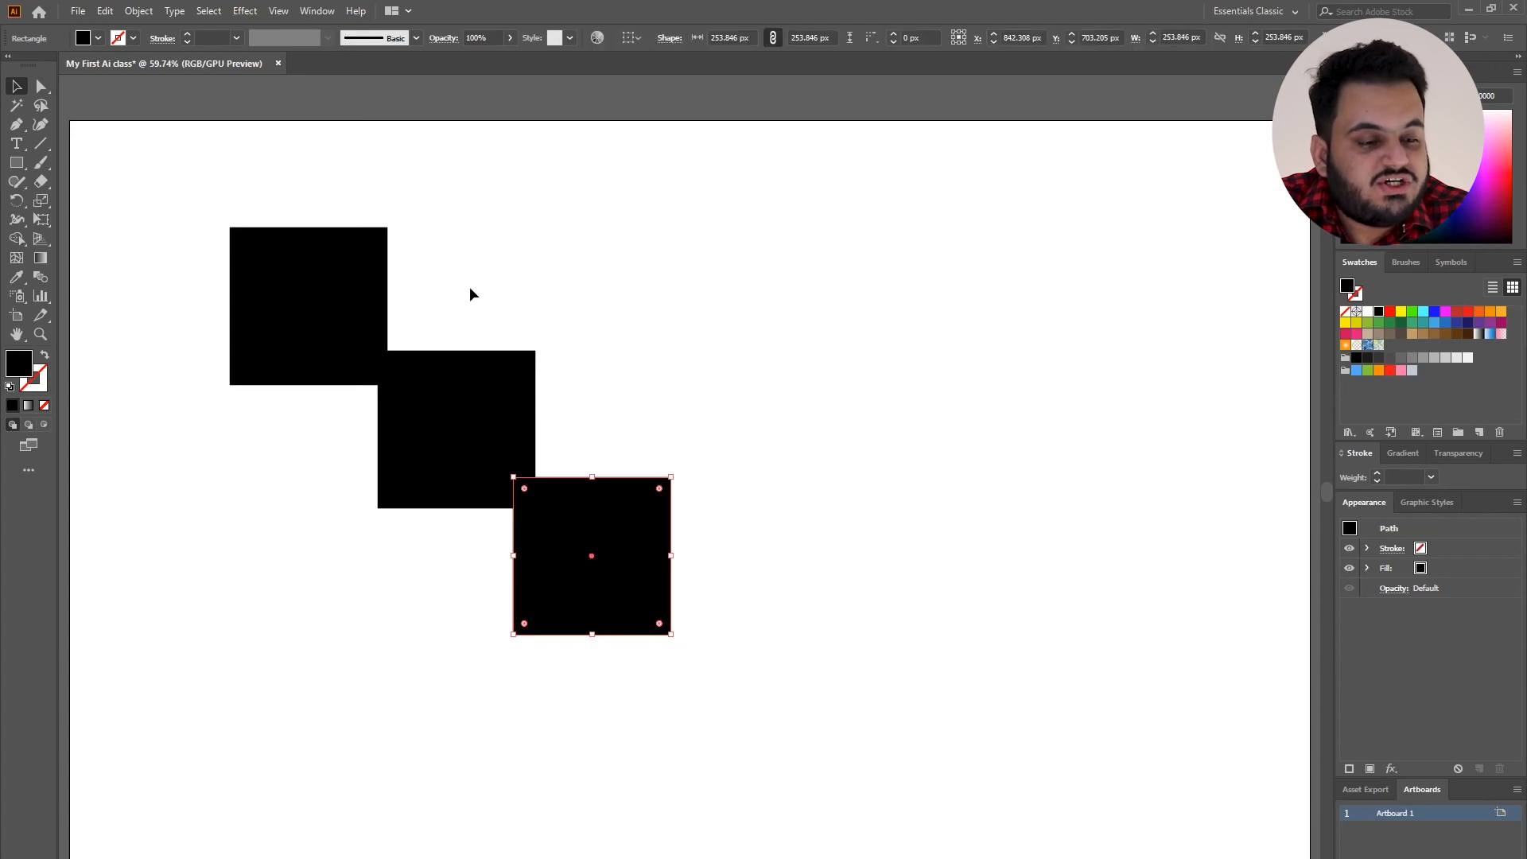
Reselect all three black squares, clear the selection, and move the uppermost square slightly to the right, leaving nothing selected.
left_click_drag(311, 184, 606, 518)
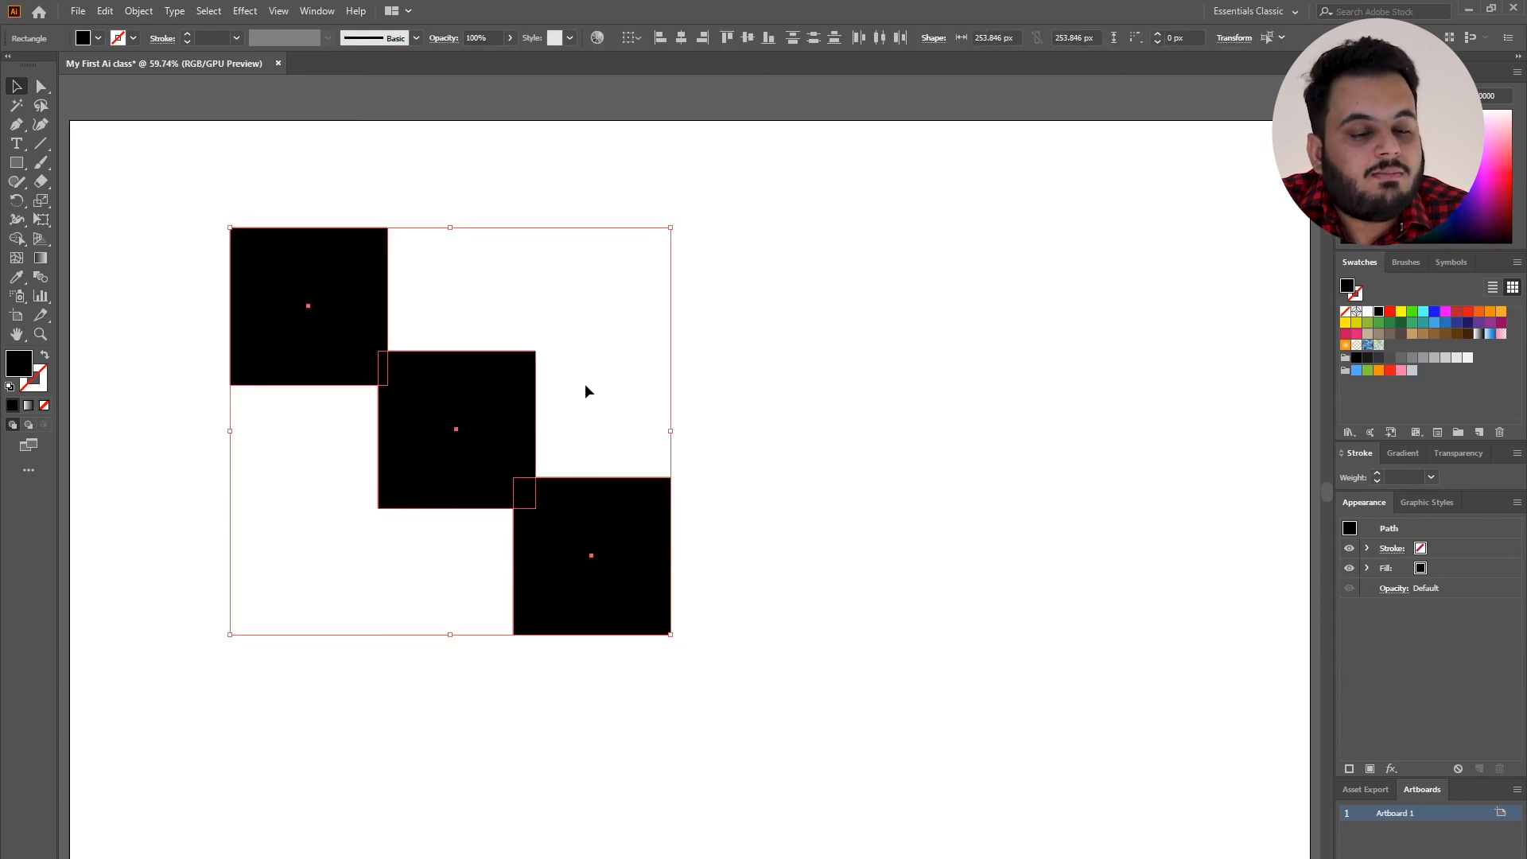
left_click(446, 276)
left_click_drag(350, 309, 369, 310)
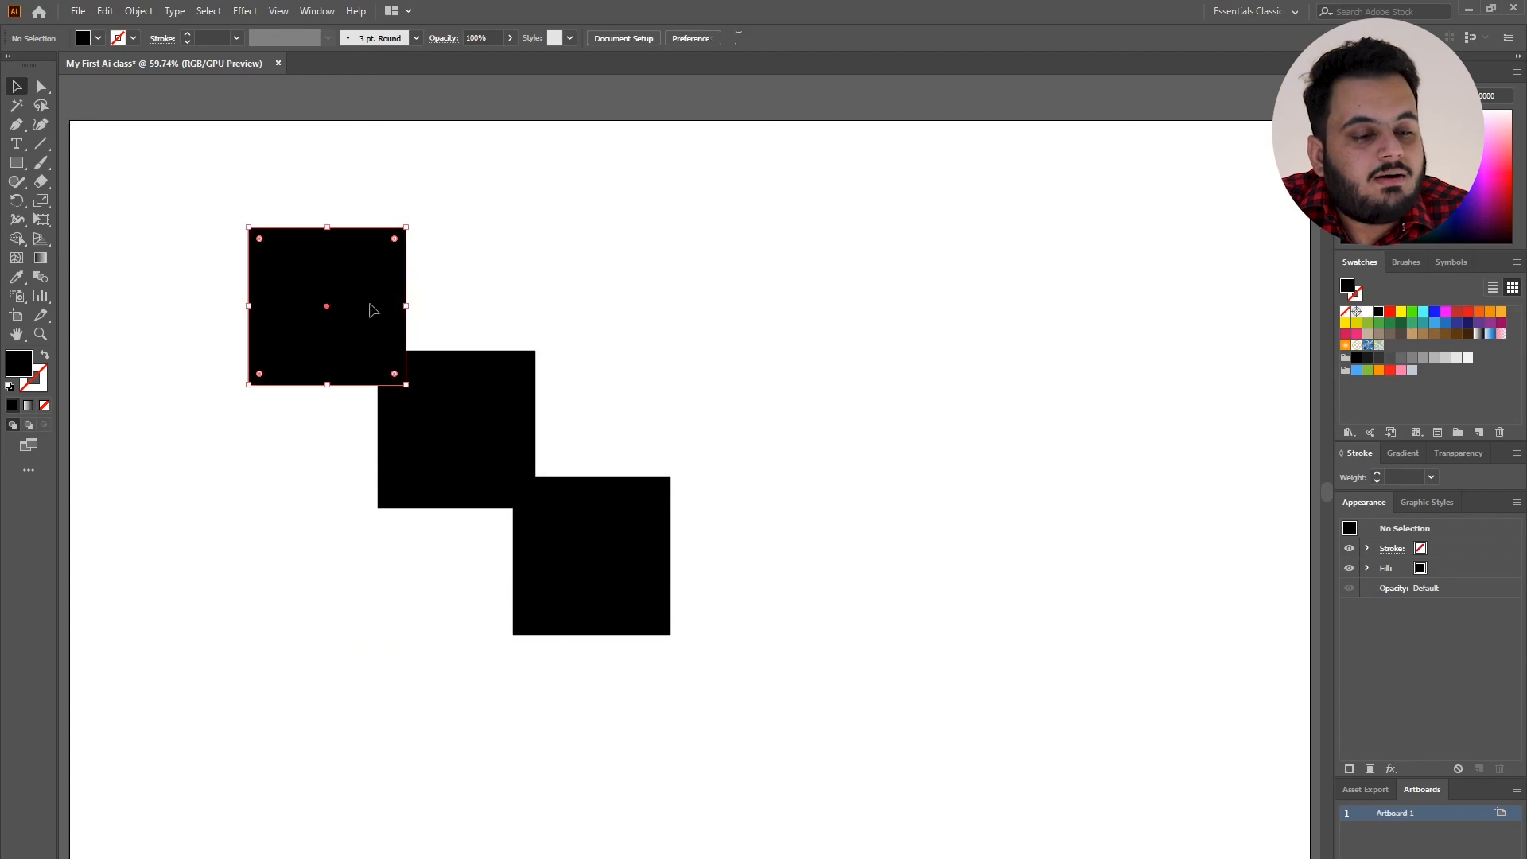
left_click(580, 338)
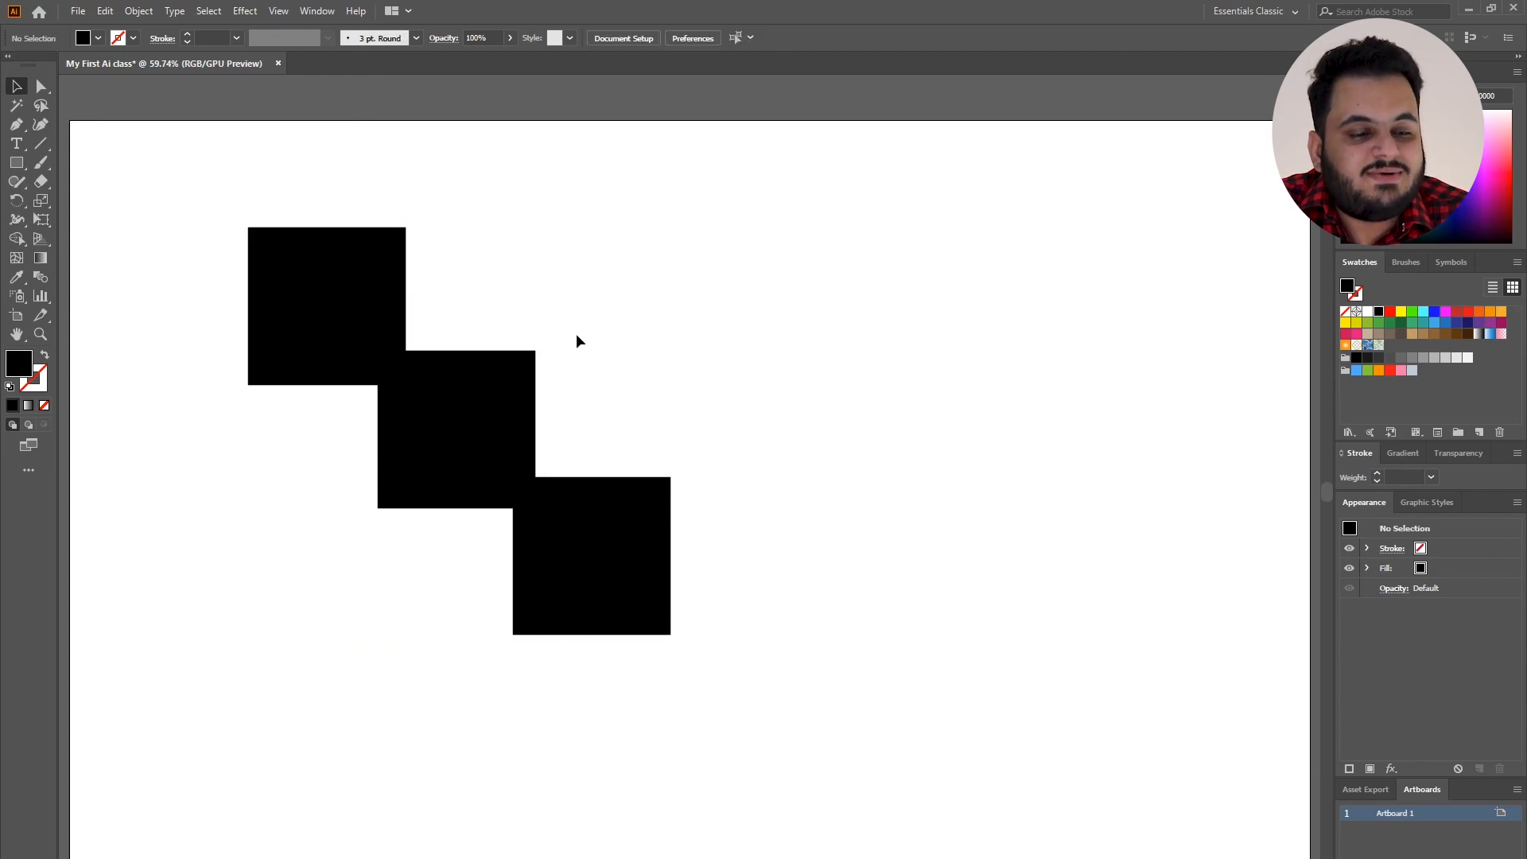